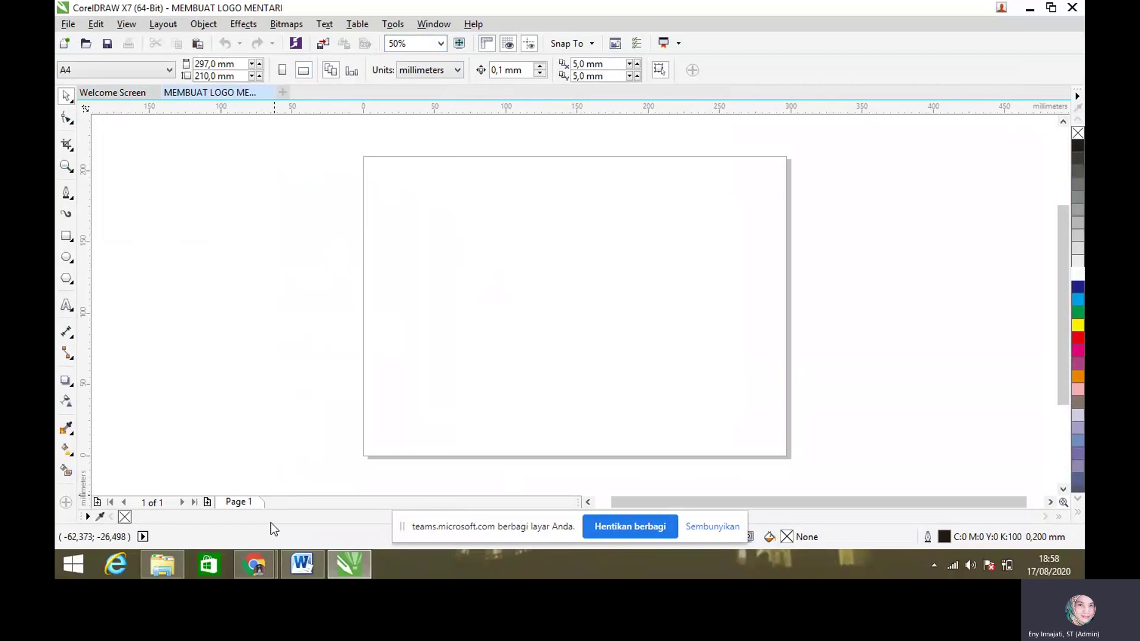
# Switch to Chrome and search Google images for "logo mentari" in a new tab
pyautogui.click(254, 564)
pyautogui.click(197, 439)
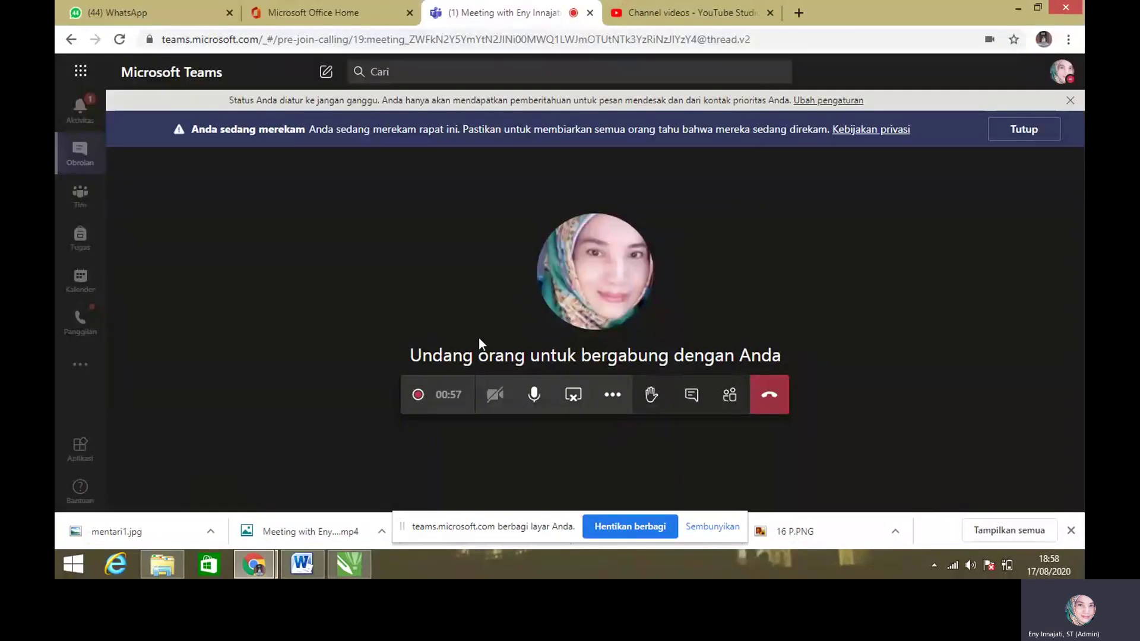
pyautogui.click(799, 13)
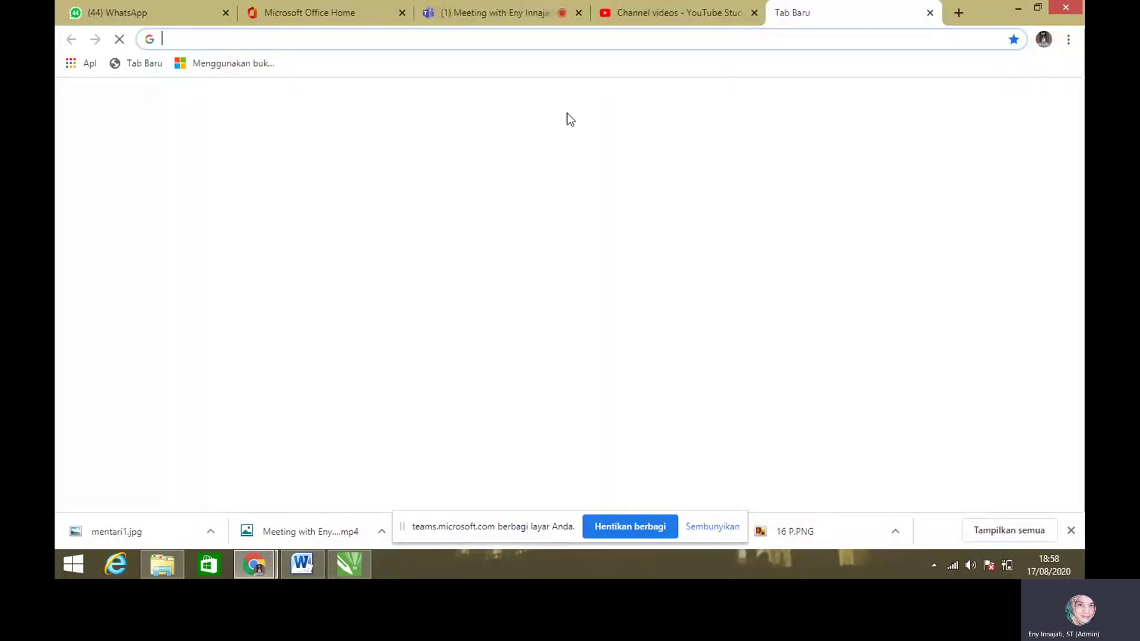
pyautogui.click(422, 315)
pyautogui.write('logo me')
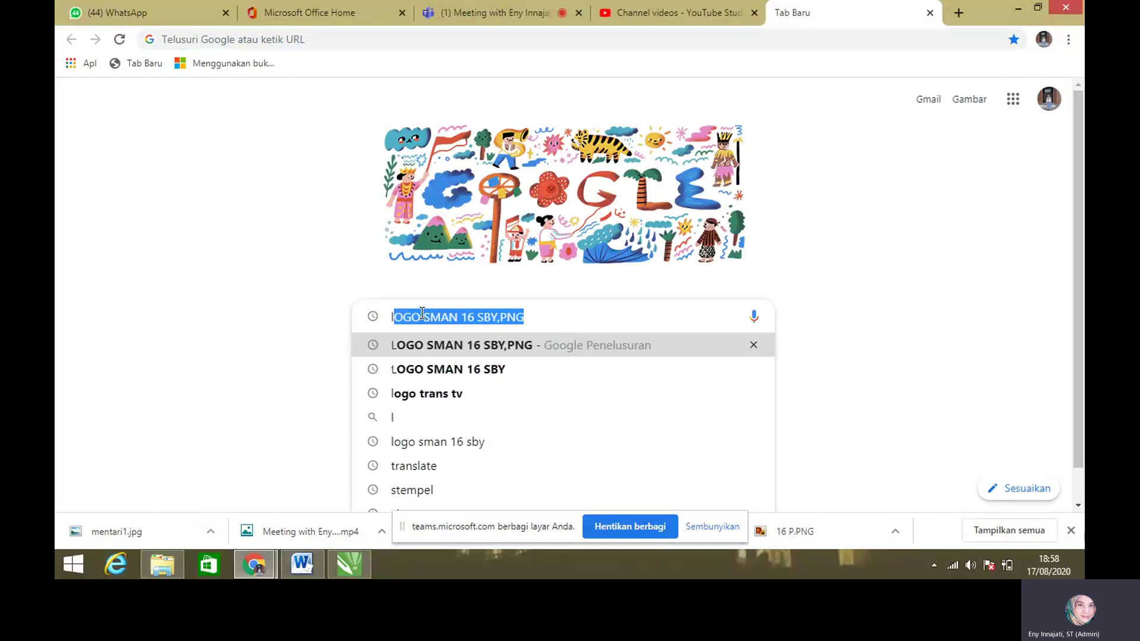
pyautogui.write('nta')
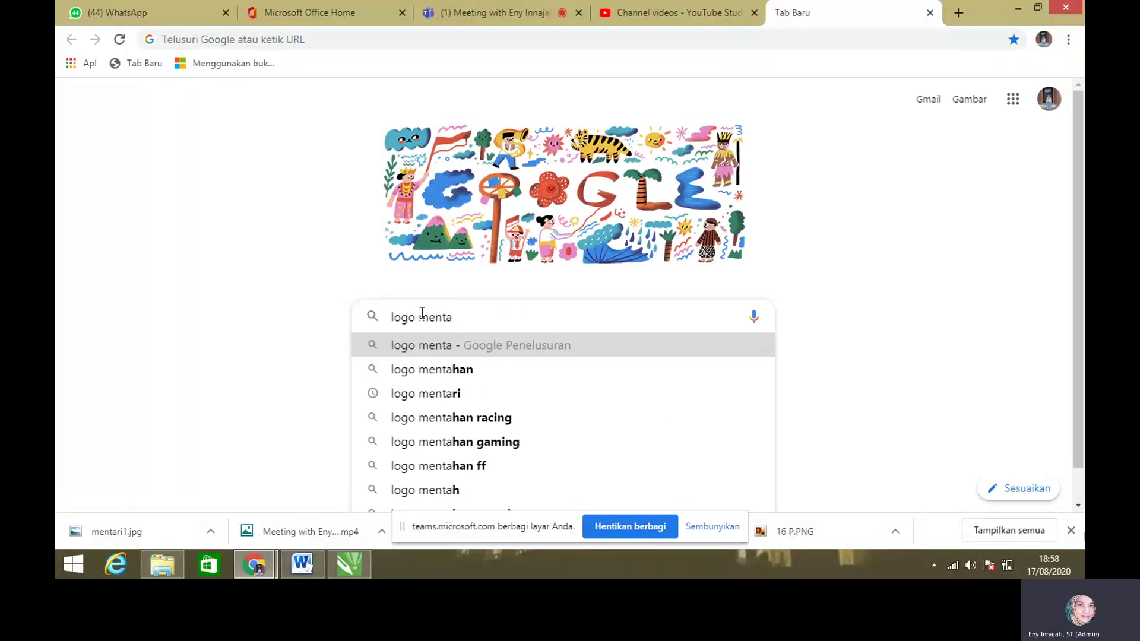
pyautogui.write('ri')
pyautogui.press('Return')
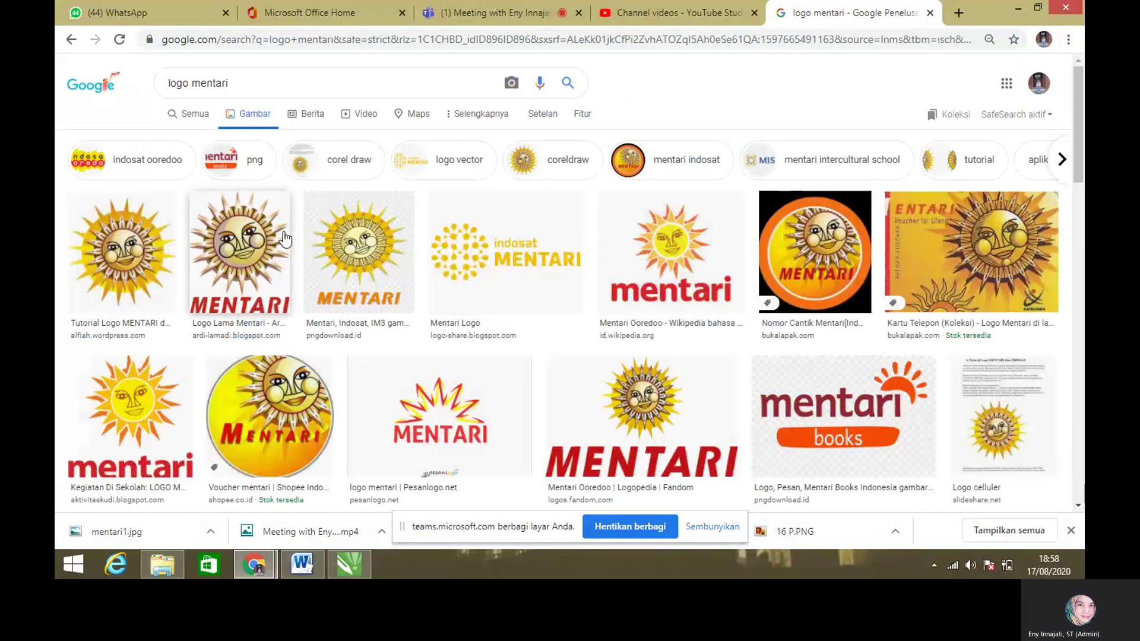
# Save the sun-face logo from the Alfiah's Weblog result to Pictures as mentari1 in JPEG format, replacing the existing file
pyautogui.click(128, 237)
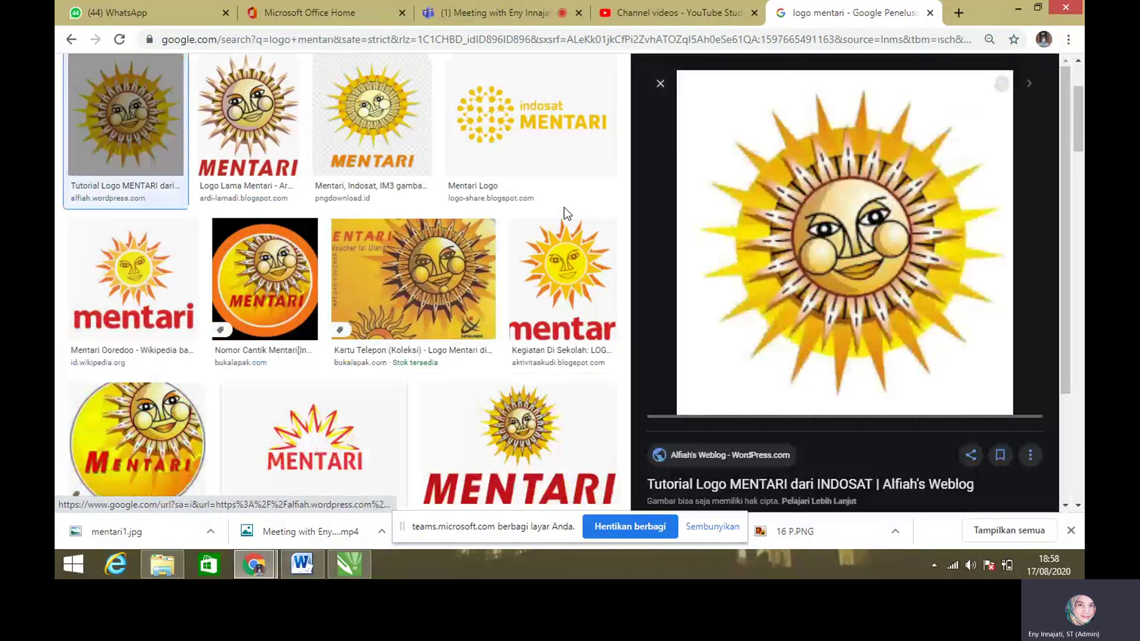
pyautogui.rightClick(831, 209)
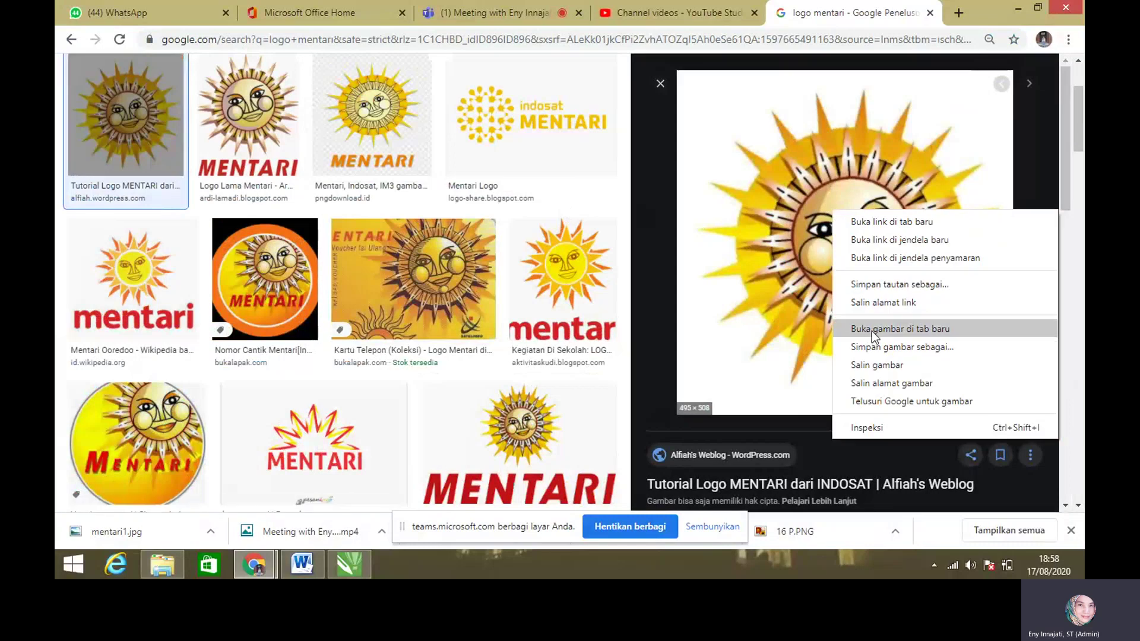
pyautogui.click(874, 347)
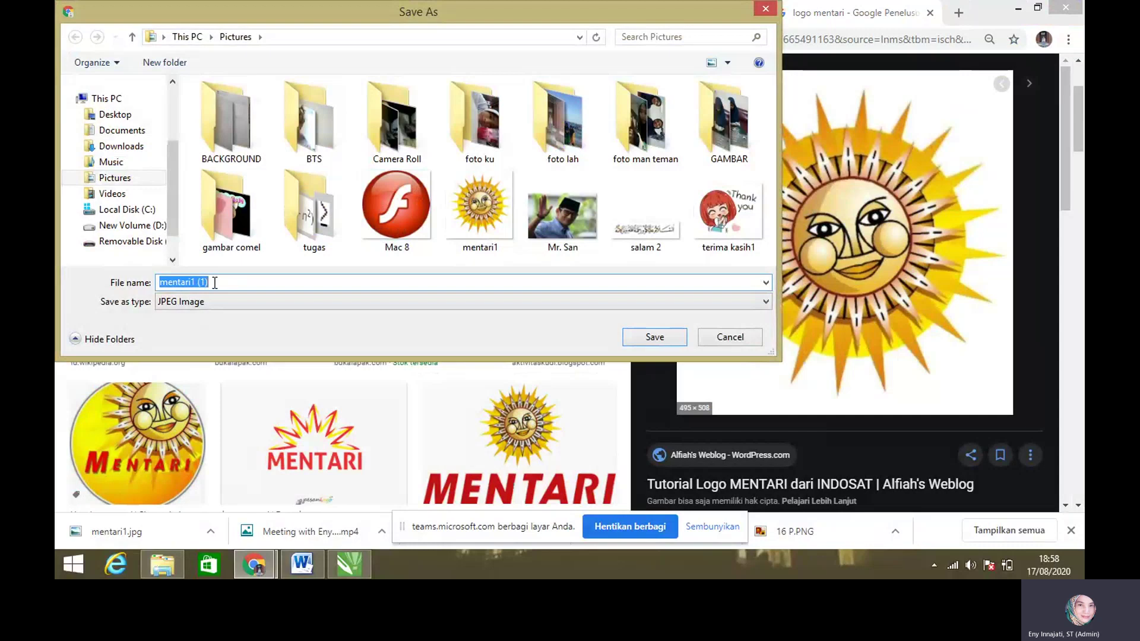
pyautogui.click(224, 279)
pyautogui.press('BackSpace')
pyautogui.press('BackSpace')
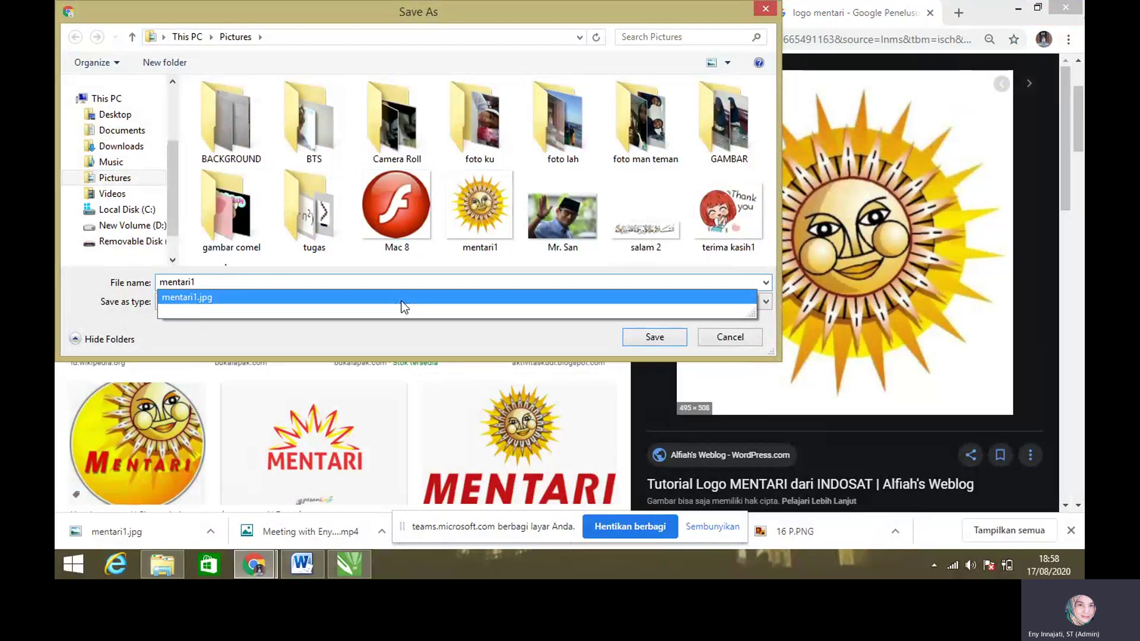
pyautogui.click(648, 336)
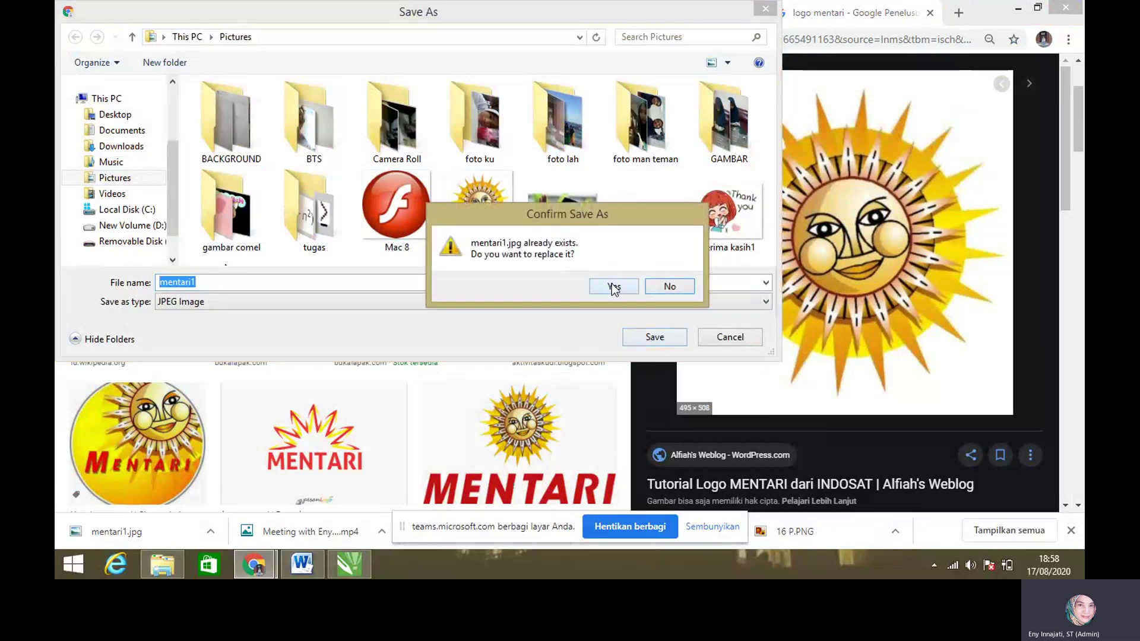
pyautogui.click(614, 288)
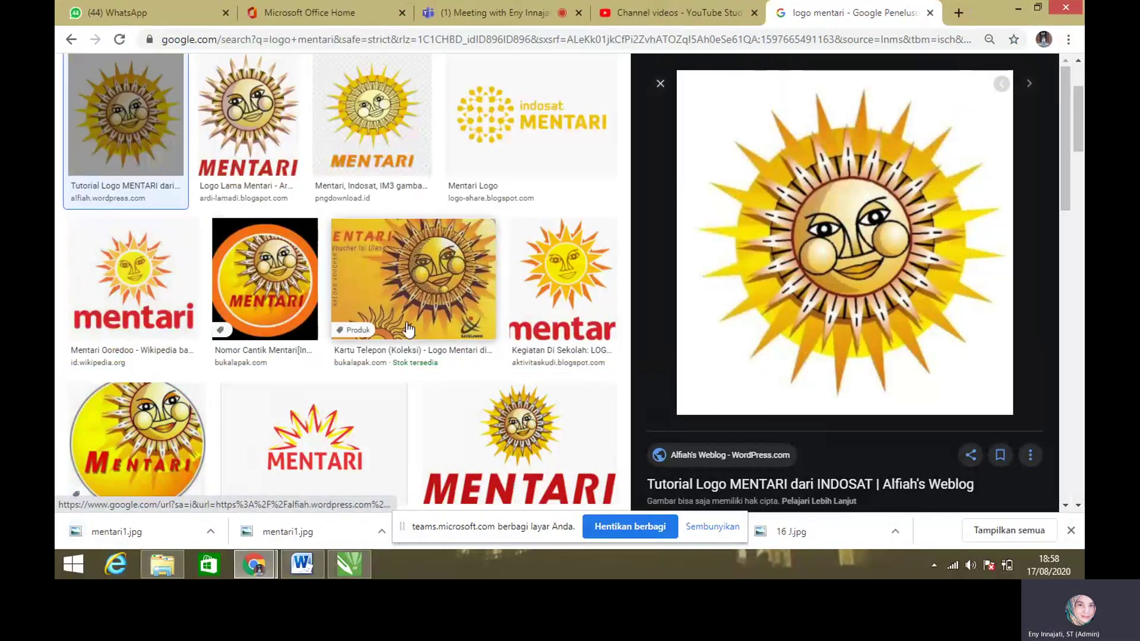
# Switch to CorelDRAW and import mentari1.jpg from Pictures, placing it at original size beside the page's left edge
pyautogui.click(345, 561)
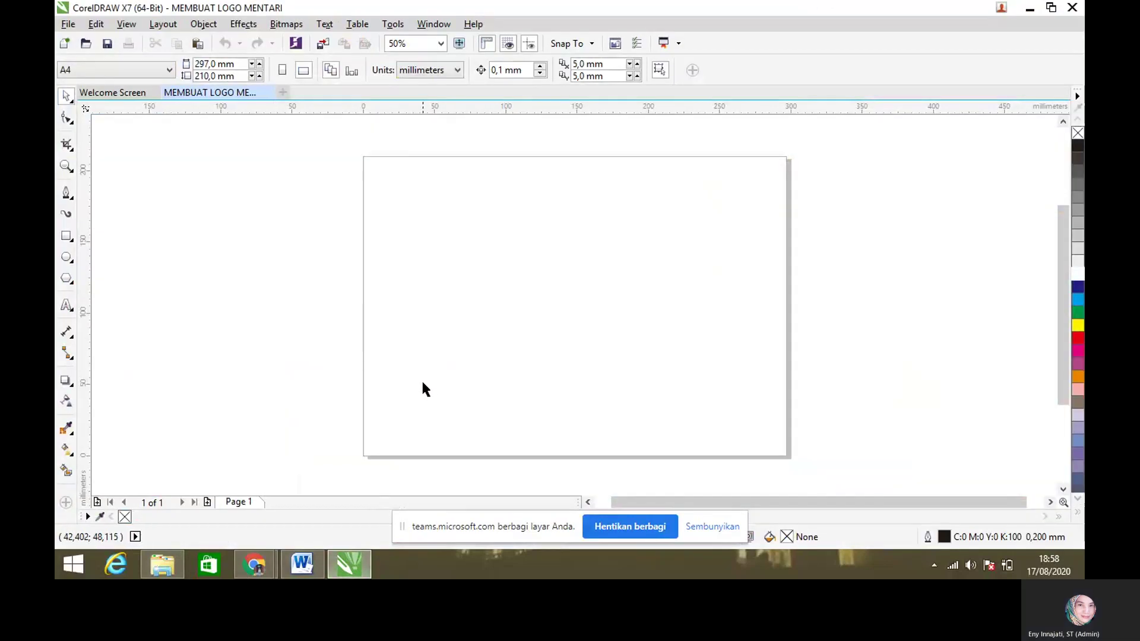
pyautogui.click(69, 24)
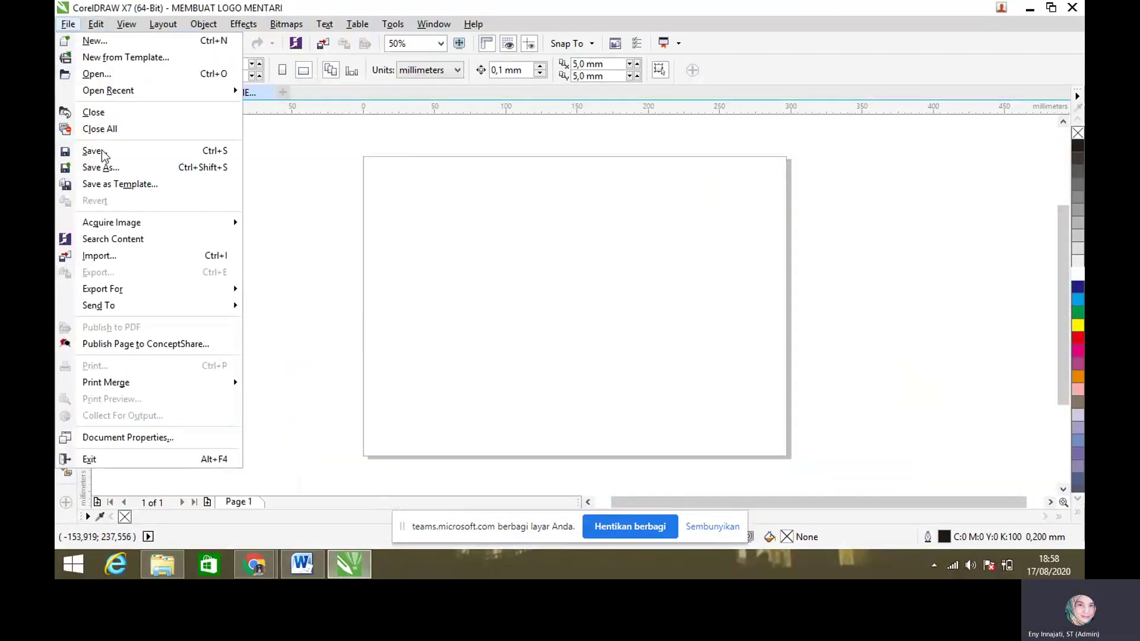
pyautogui.click(98, 255)
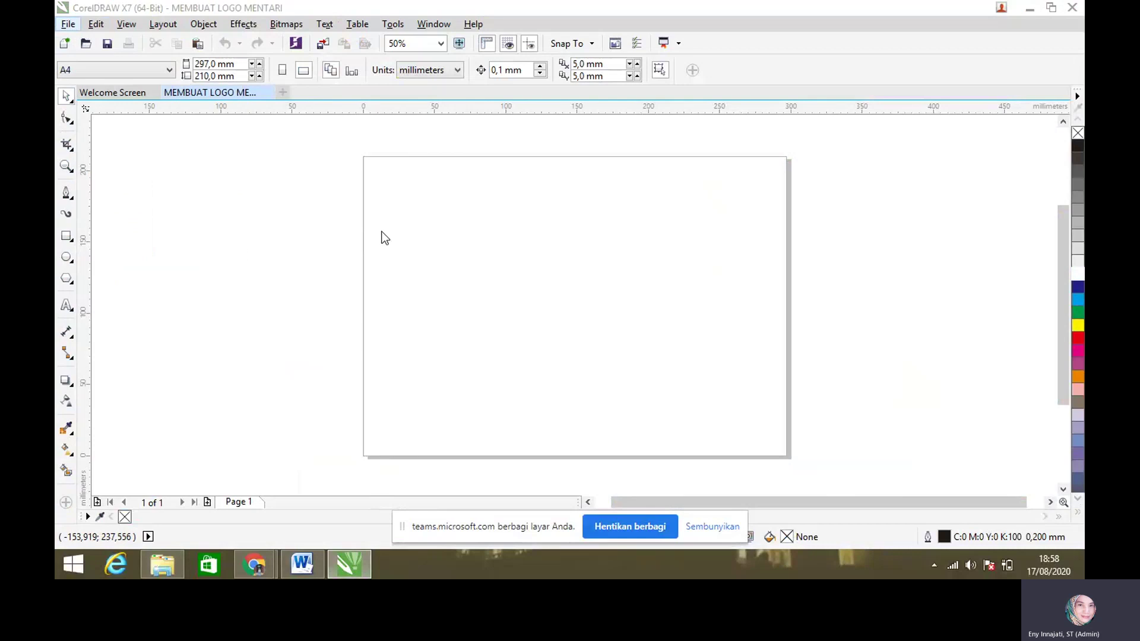
pyautogui.scroll(-2, 824, 241)
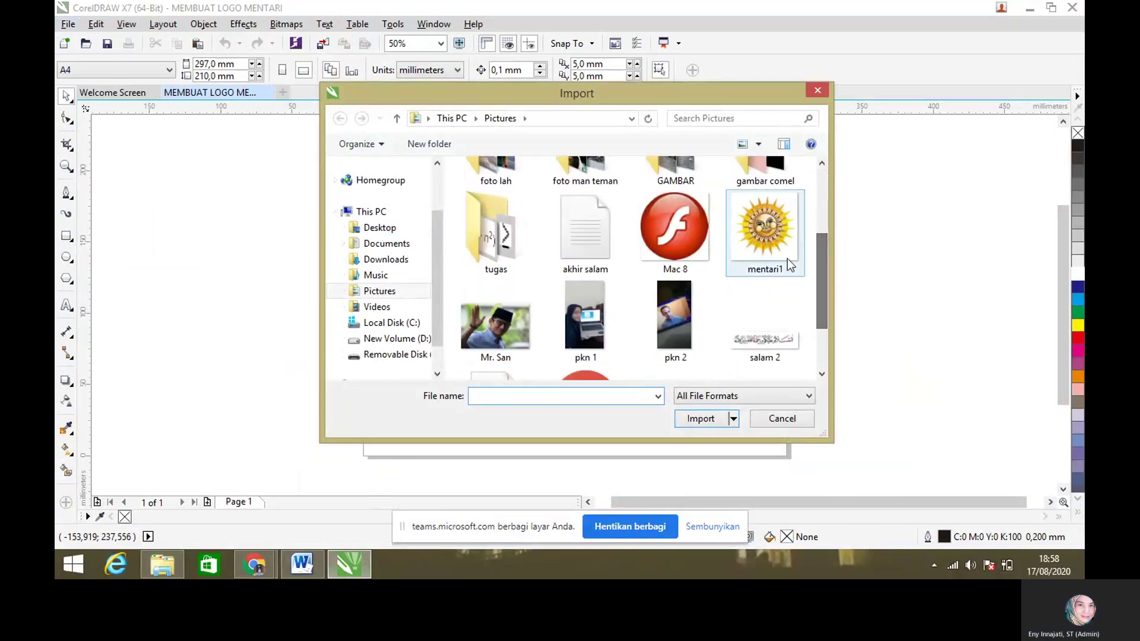
pyautogui.click(767, 232)
pyautogui.click(699, 419)
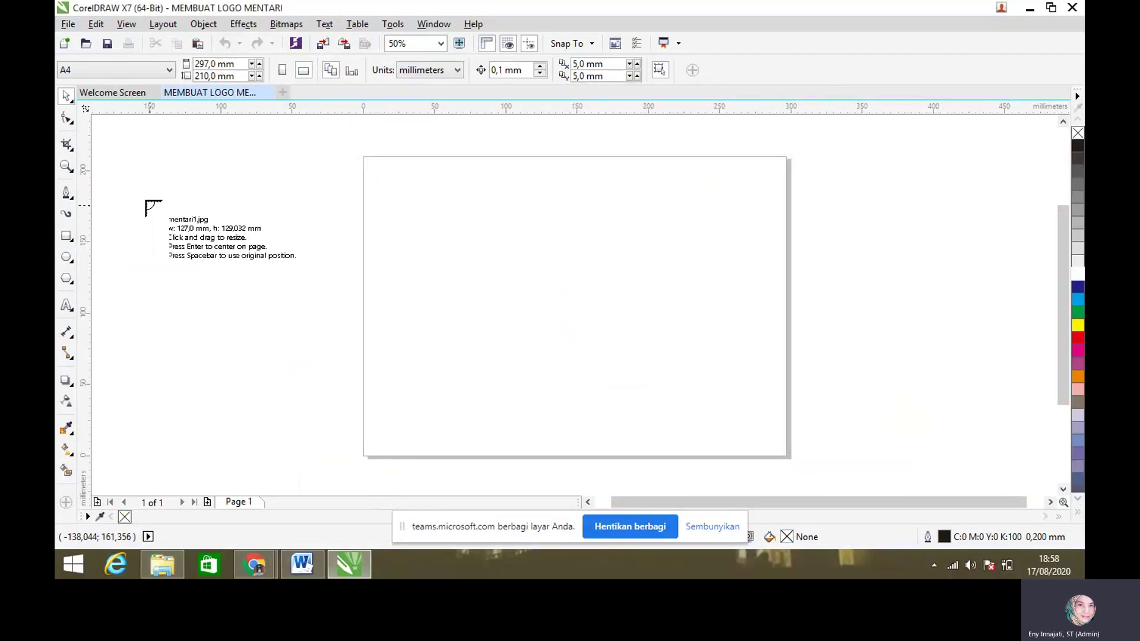
pyautogui.click(116, 143)
pyautogui.moveTo(247, 260); pyautogui.dragTo(241, 248)
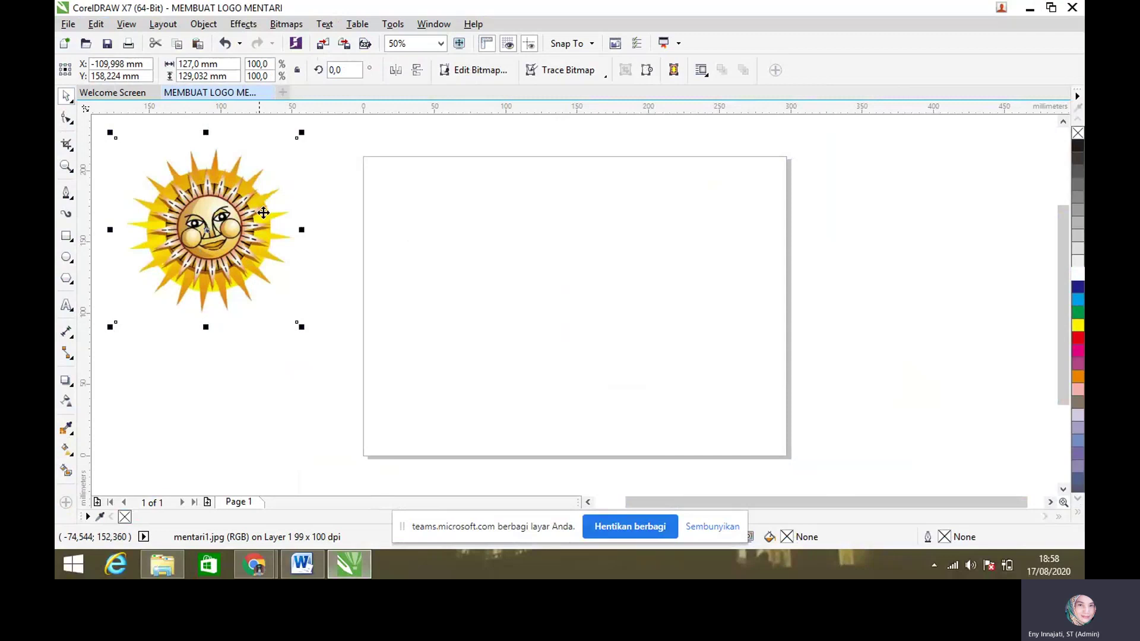
pyautogui.click(322, 195)
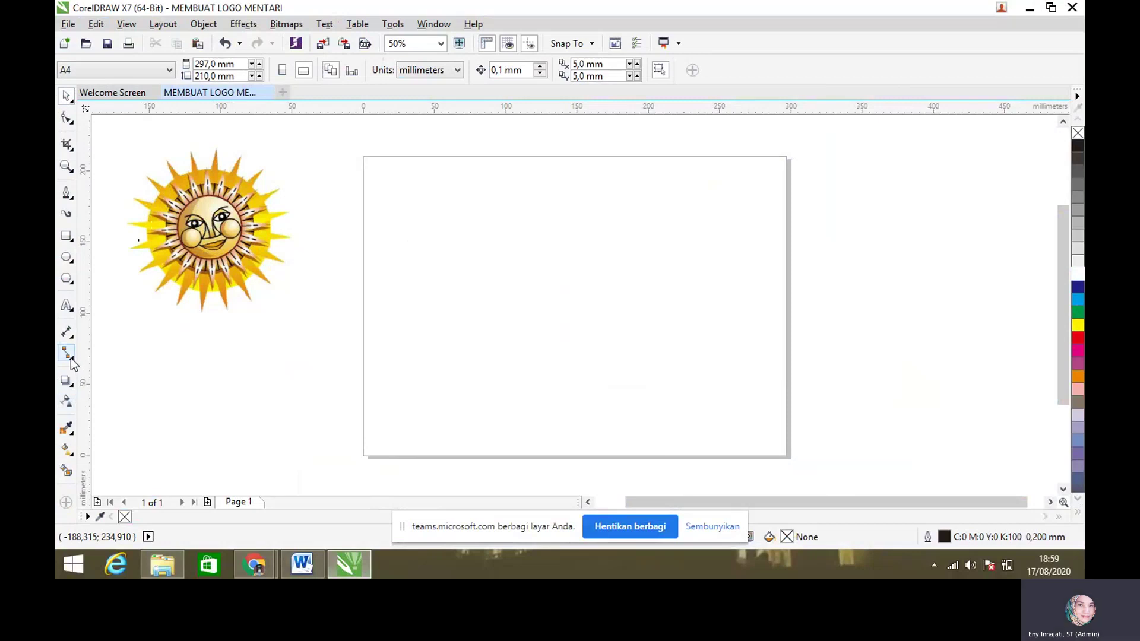
# Draw a regular 20-sided polygon about 157 mm wide and position it near the page centre
pyautogui.click(71, 285)
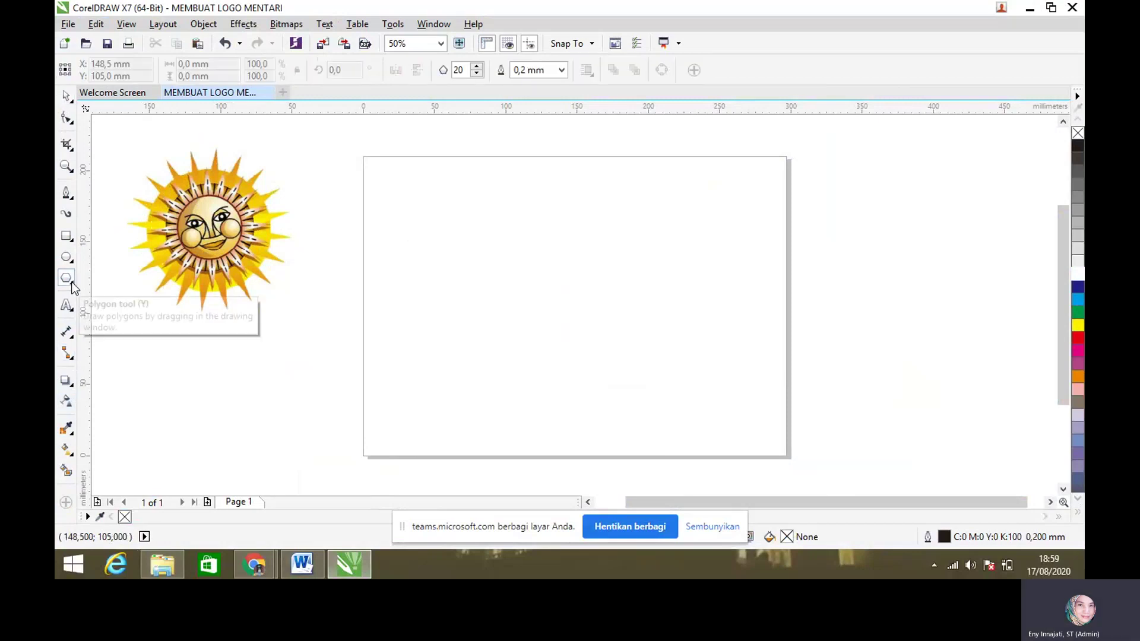
pyautogui.click(73, 283)
pyautogui.click(121, 275)
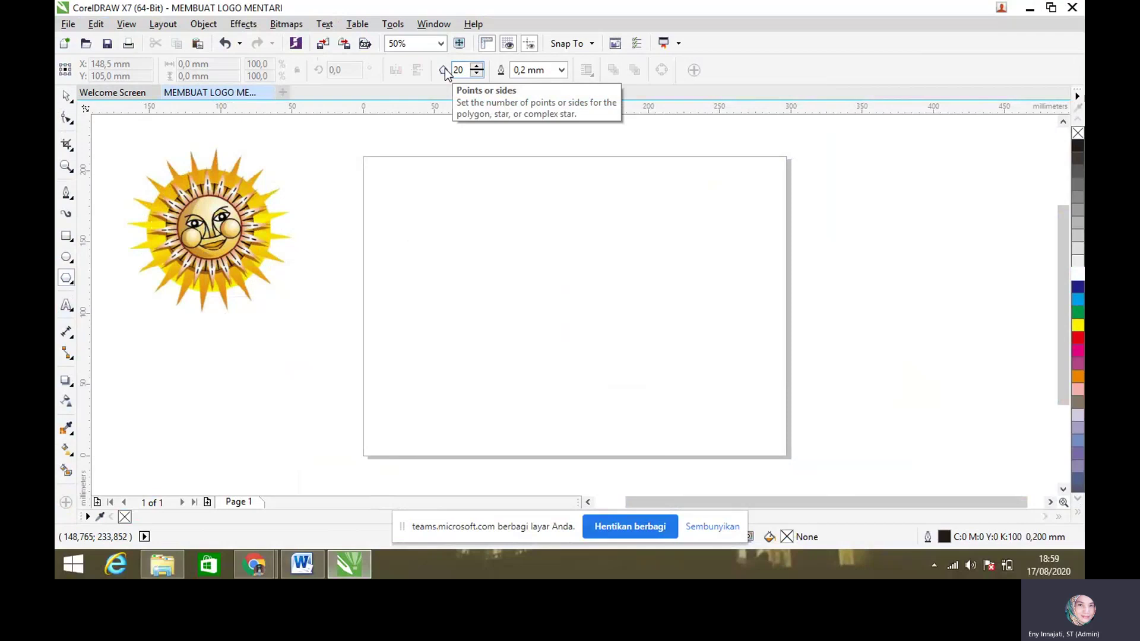
pyautogui.click(466, 70)
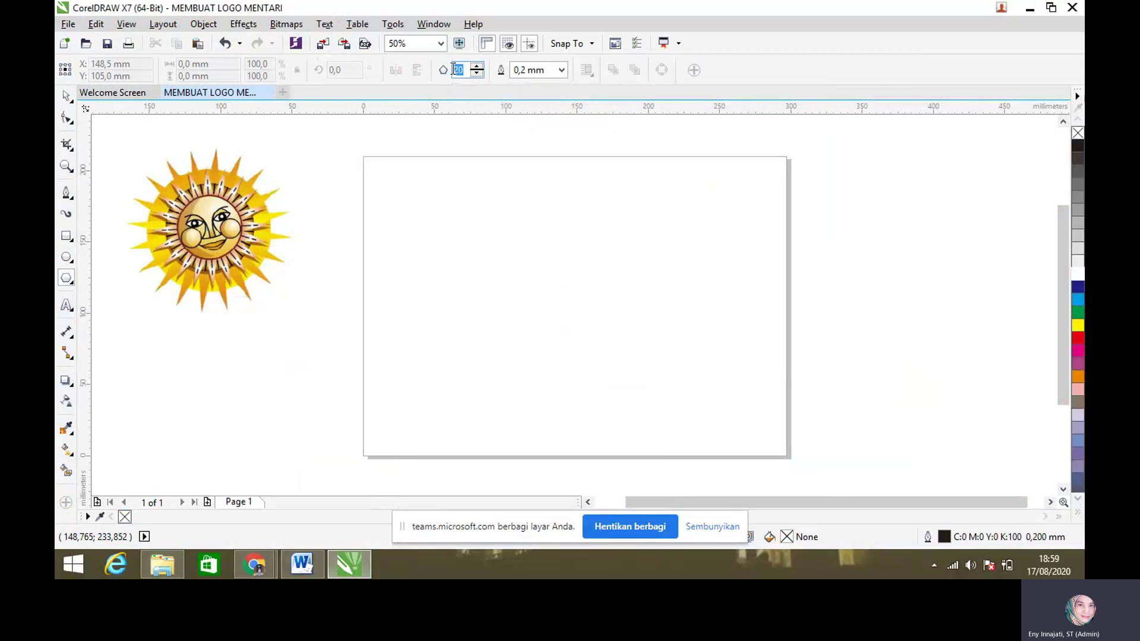
pyautogui.write('3')
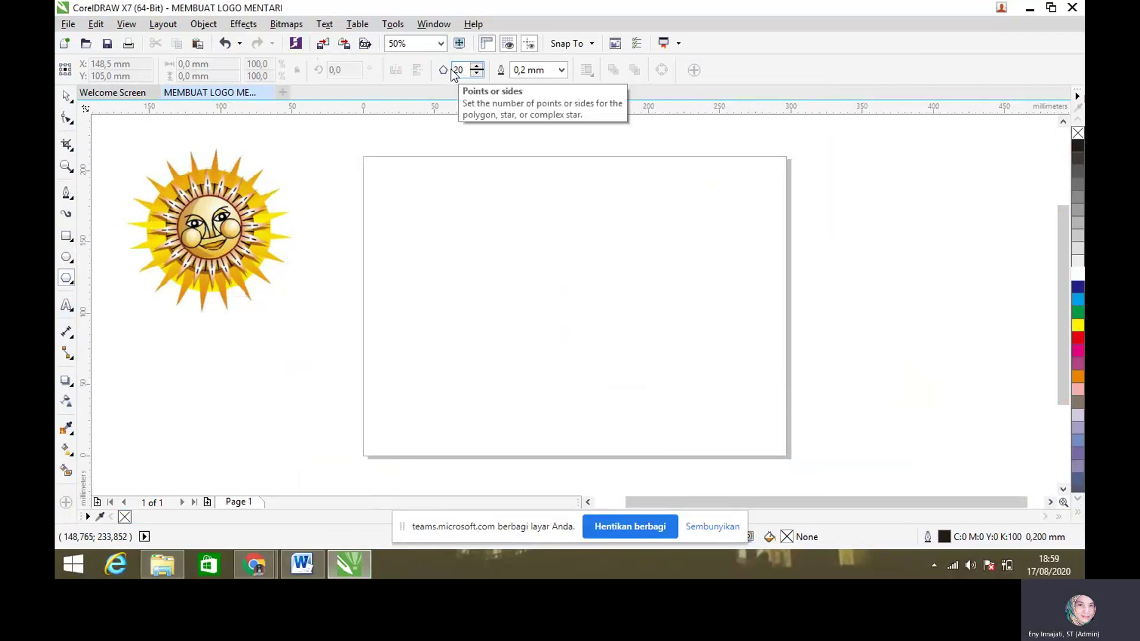
pyautogui.write('0')
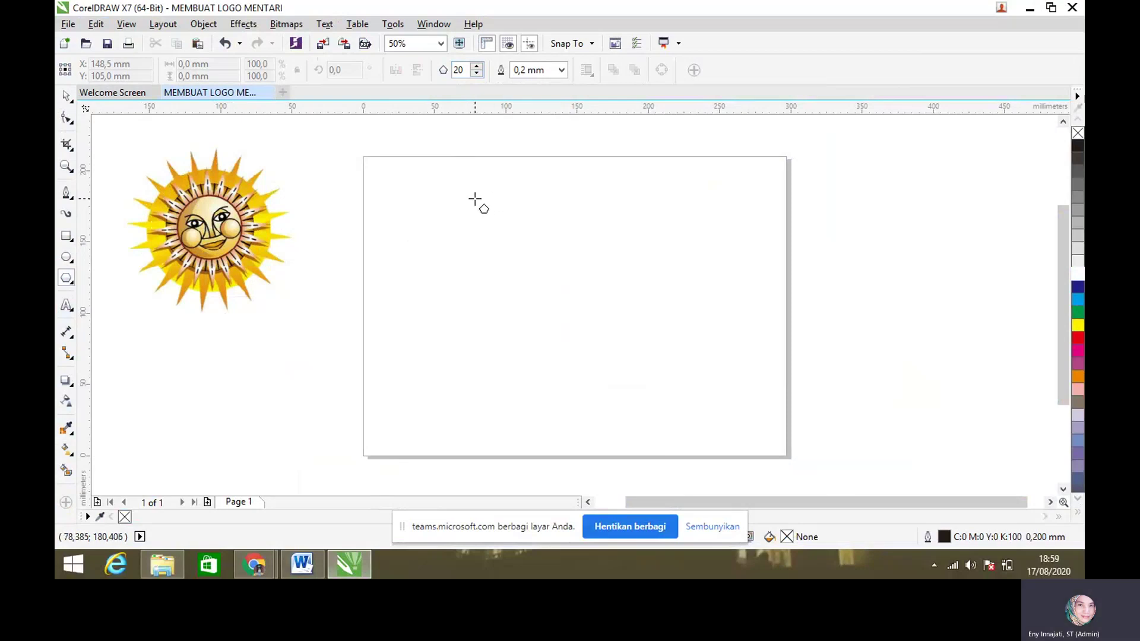
pyautogui.moveTo(474, 196); pyautogui.dragTo(611, 417)
pyautogui.click(67, 95)
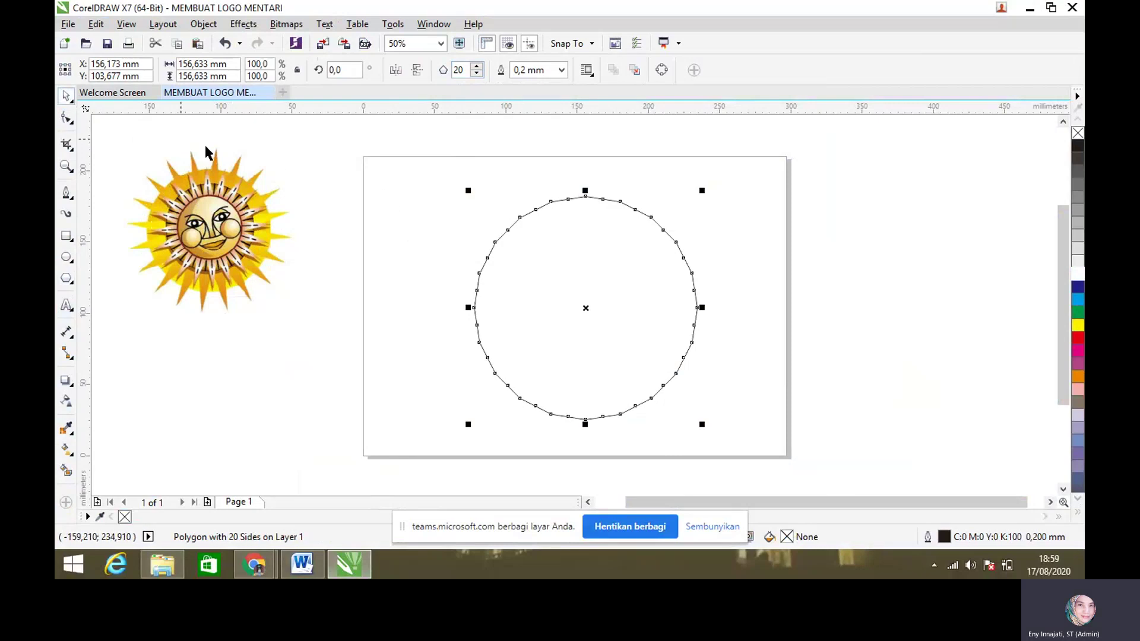
pyautogui.moveTo(585, 242); pyautogui.dragTo(577, 232)
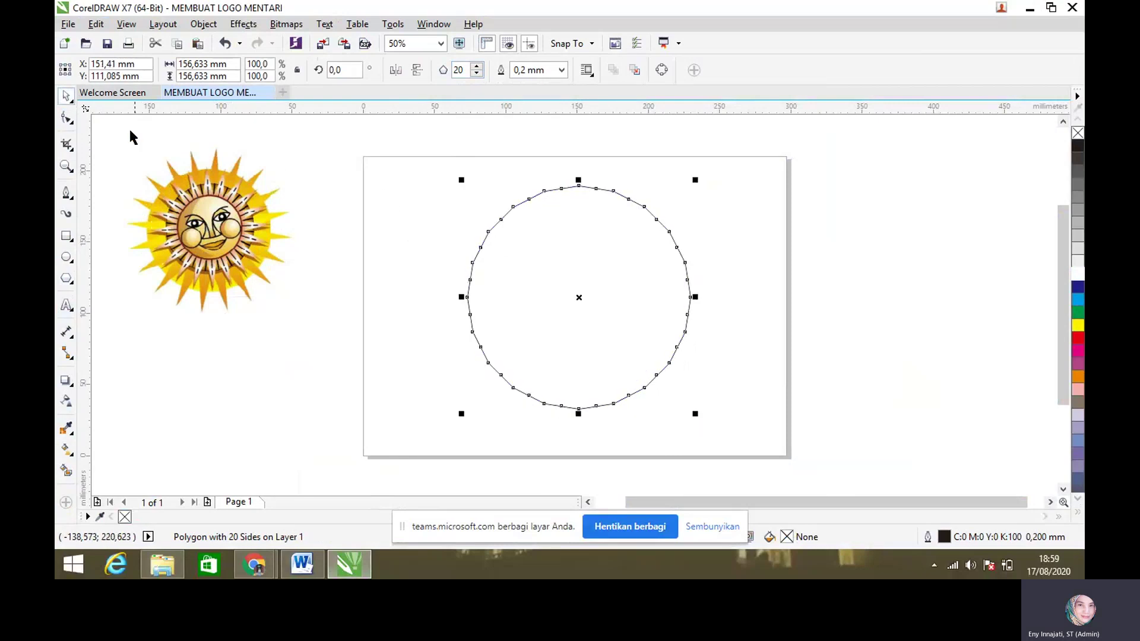
# Pull the polygon's top node inward with the Shape tool to form a 20-pointed sunburst about 153 mm wide
pyautogui.click(67, 119)
pyautogui.moveTo(575, 186); pyautogui.dragTo(575, 234)
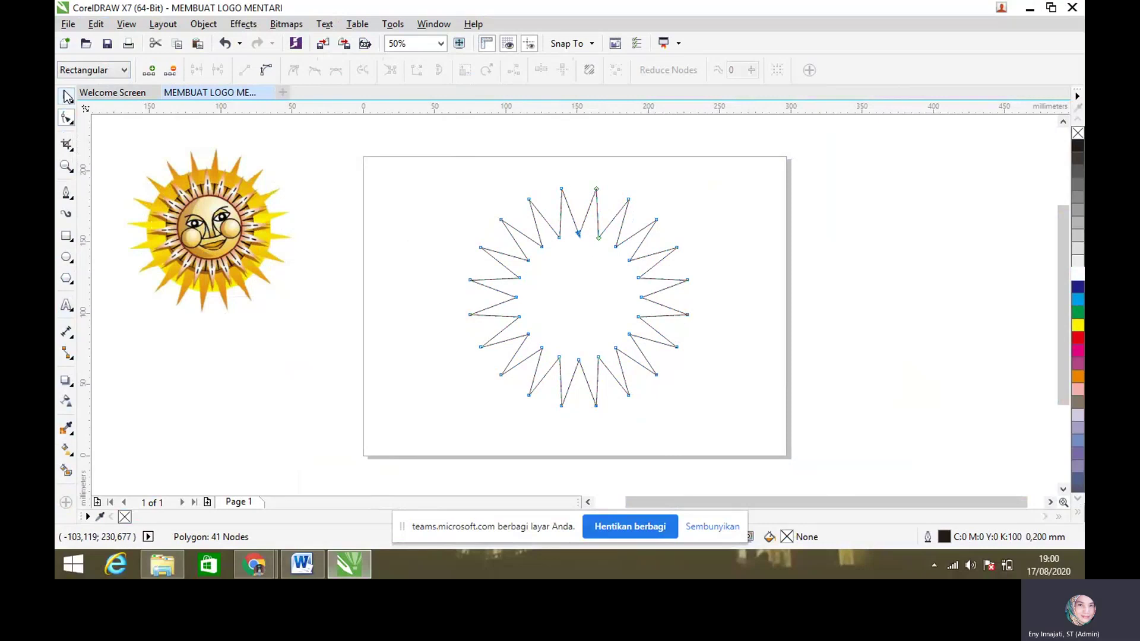
pyautogui.click(67, 96)
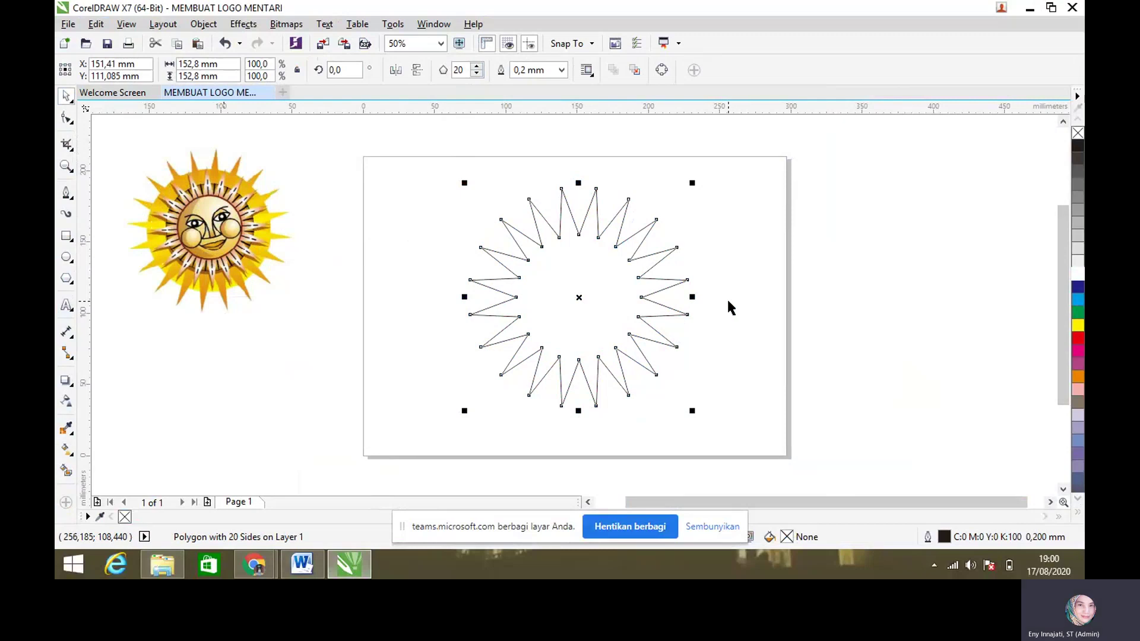
# Try orange and yellow fills on the sunburst for comparison with the reference logo
pyautogui.click(1078, 377)
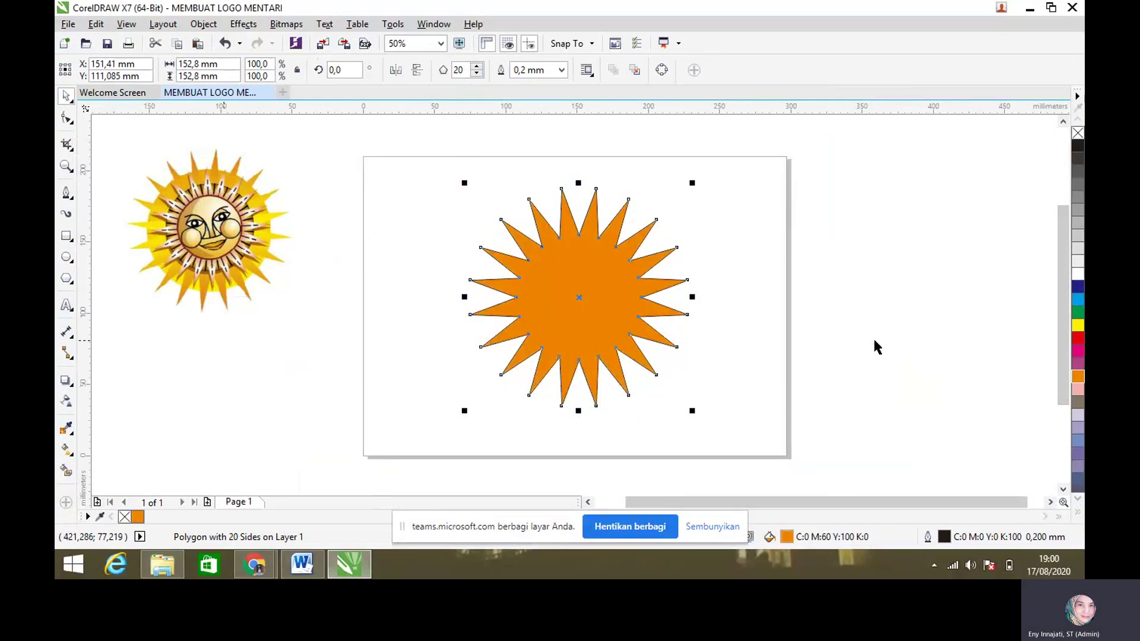
pyautogui.click(1077, 325)
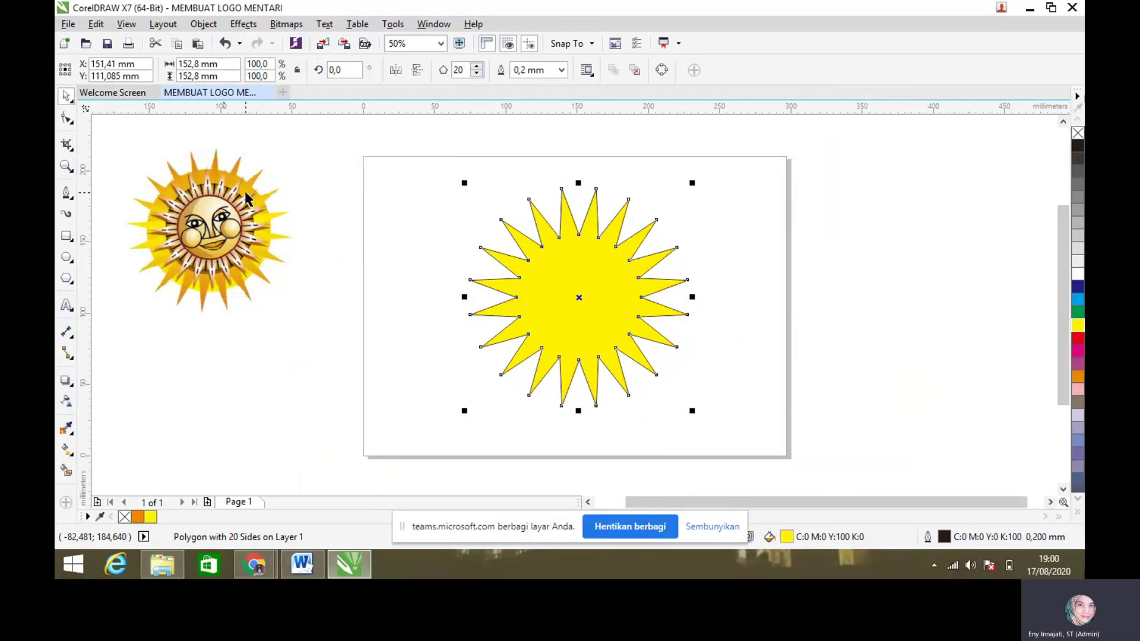
pyautogui.click(1077, 378)
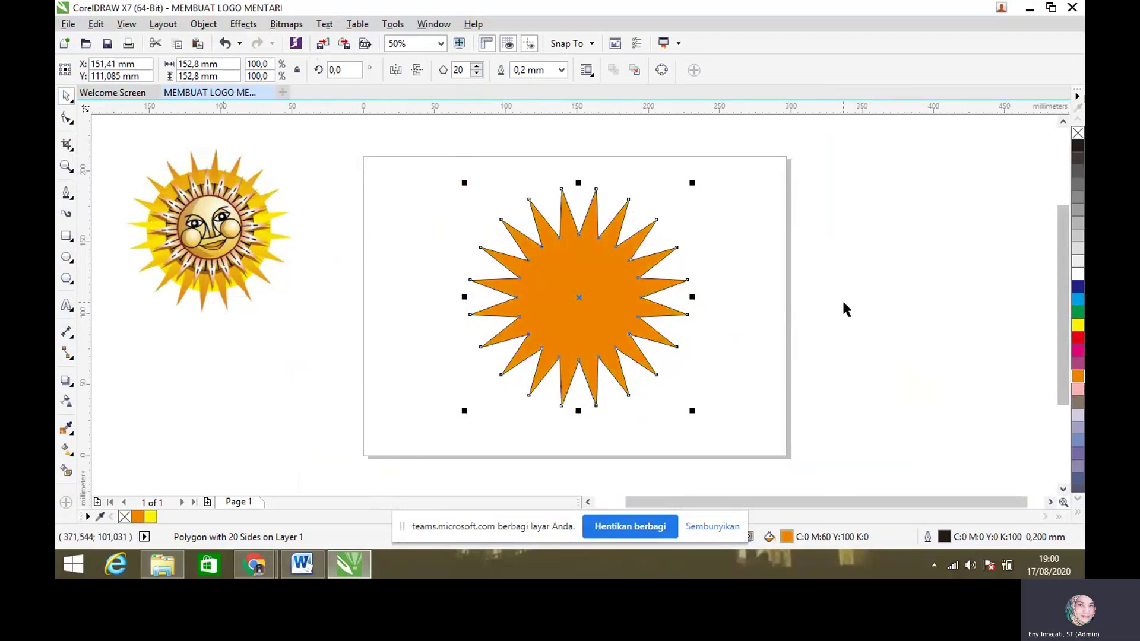
# Fill the sunburst with yellow (C:0 M:0 Y:100 K:0), shift it slightly up and left on the page, and deselect it
pyautogui.click(1077, 328)
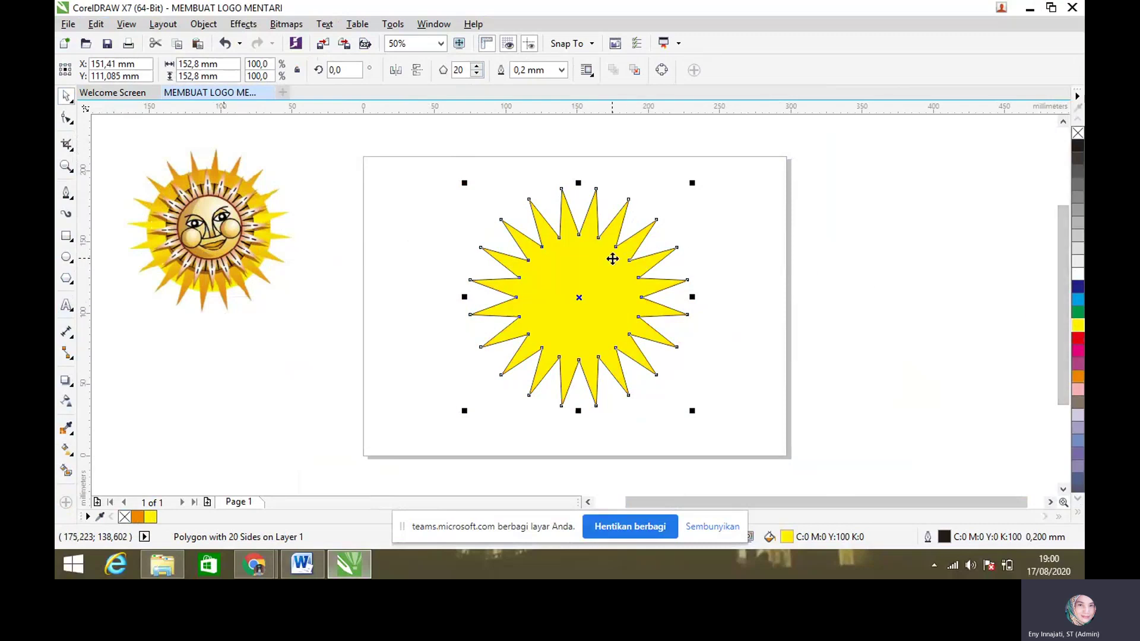
pyautogui.moveTo(587, 246); pyautogui.dragTo(584, 241)
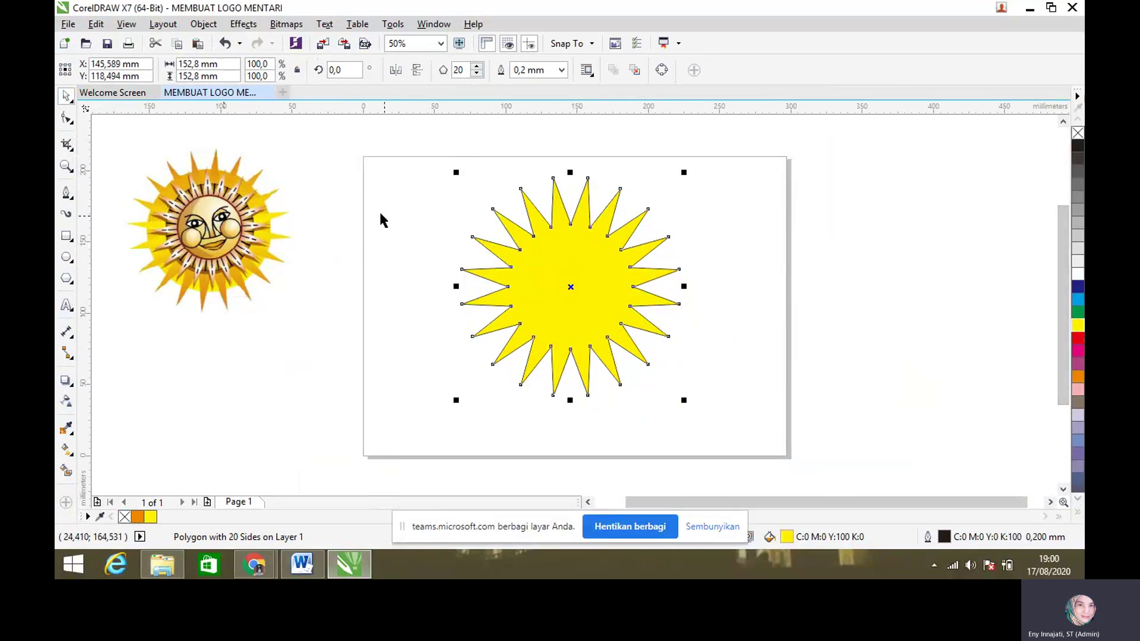
pyautogui.click(377, 217)
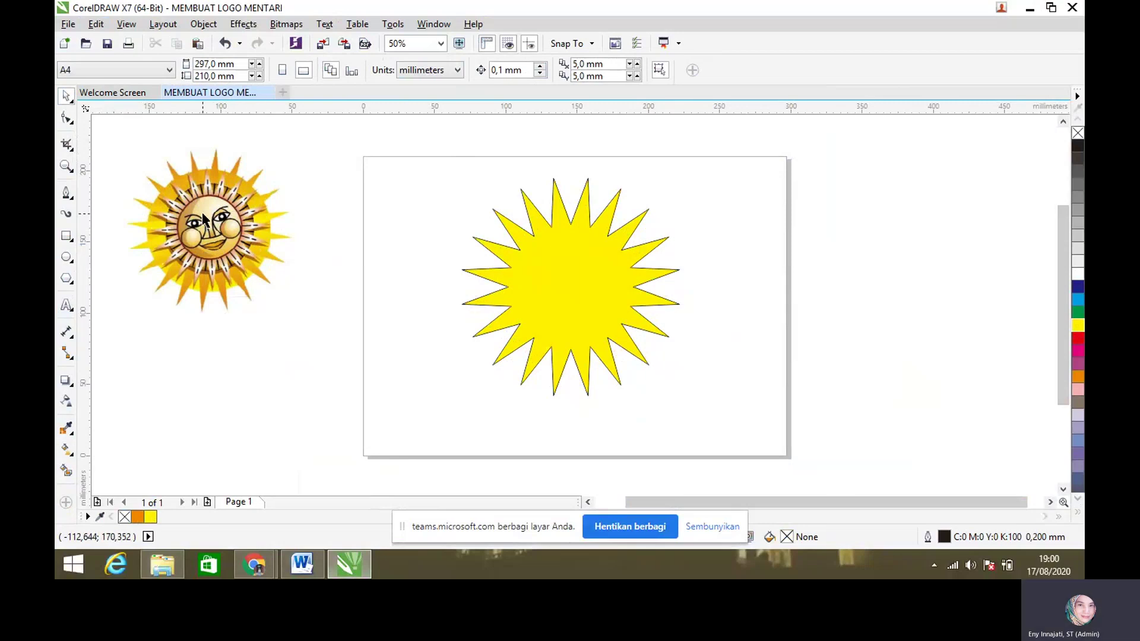
# Draw a circle about 121 mm in diameter beside the sunburst, overlapping the page's right edge
pyautogui.click(66, 259)
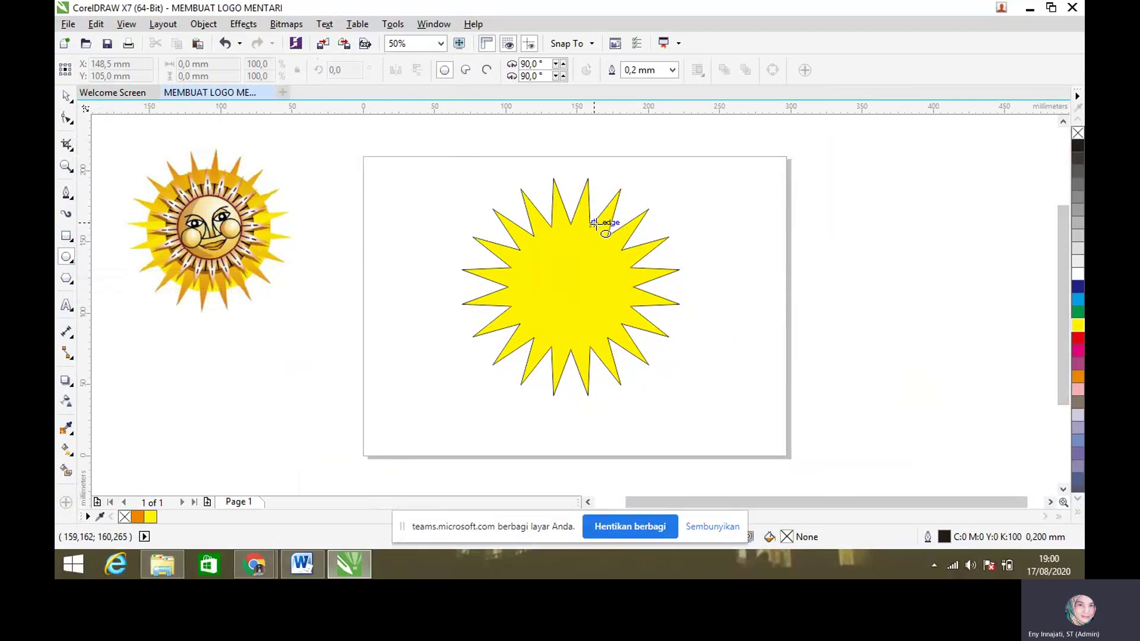
pyautogui.moveTo(749, 206); pyautogui.dragTo(835, 379)
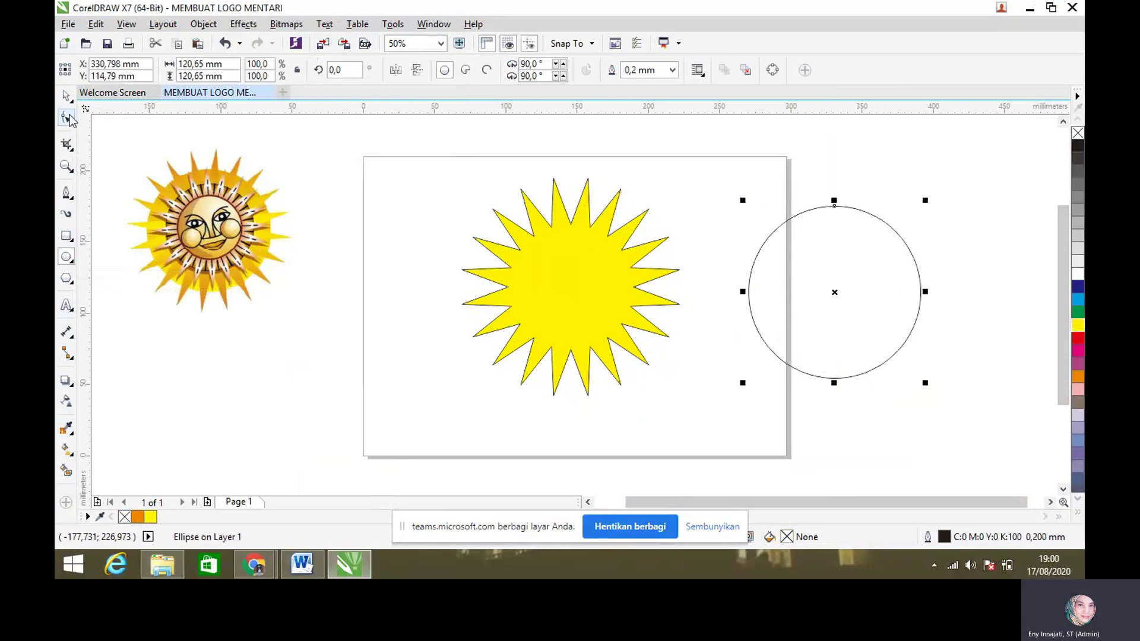
# Resize the circle to about 118 mm in diameter and place it over the centre of the yellow sunburst
pyautogui.click(66, 95)
pyautogui.moveTo(789, 246); pyautogui.dragTo(819, 240)
pyautogui.moveTo(956, 196); pyautogui.dragTo(930, 248)
pyautogui.moveTo(840, 290); pyautogui.dragTo(835, 244)
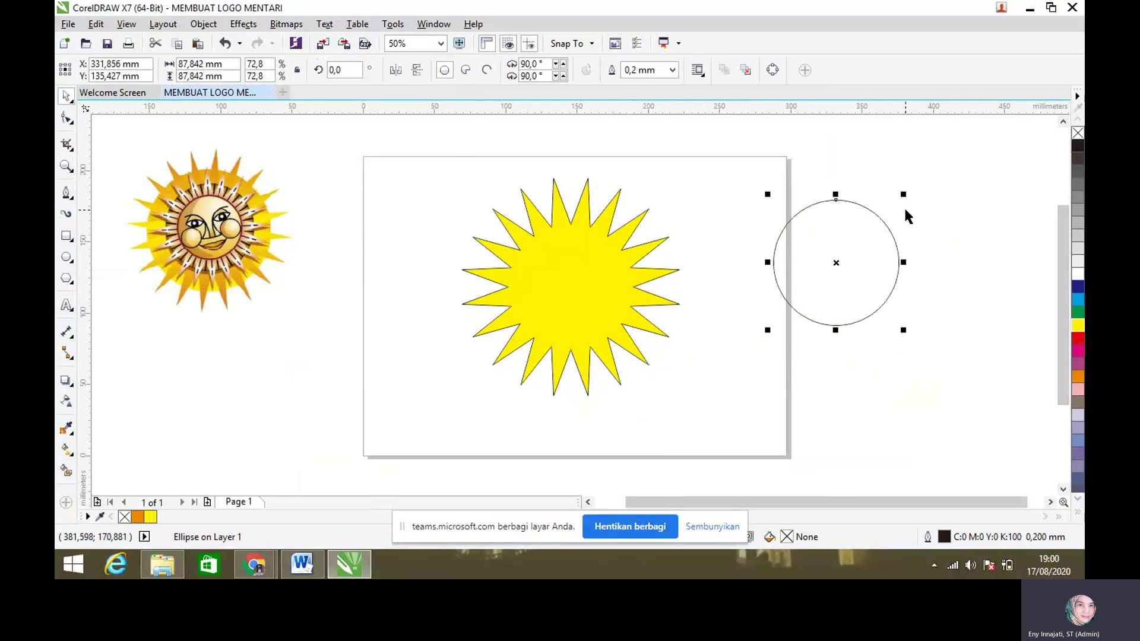
pyautogui.moveTo(903, 193); pyautogui.dragTo(920, 173)
pyautogui.moveTo(888, 214); pyautogui.dragTo(917, 248)
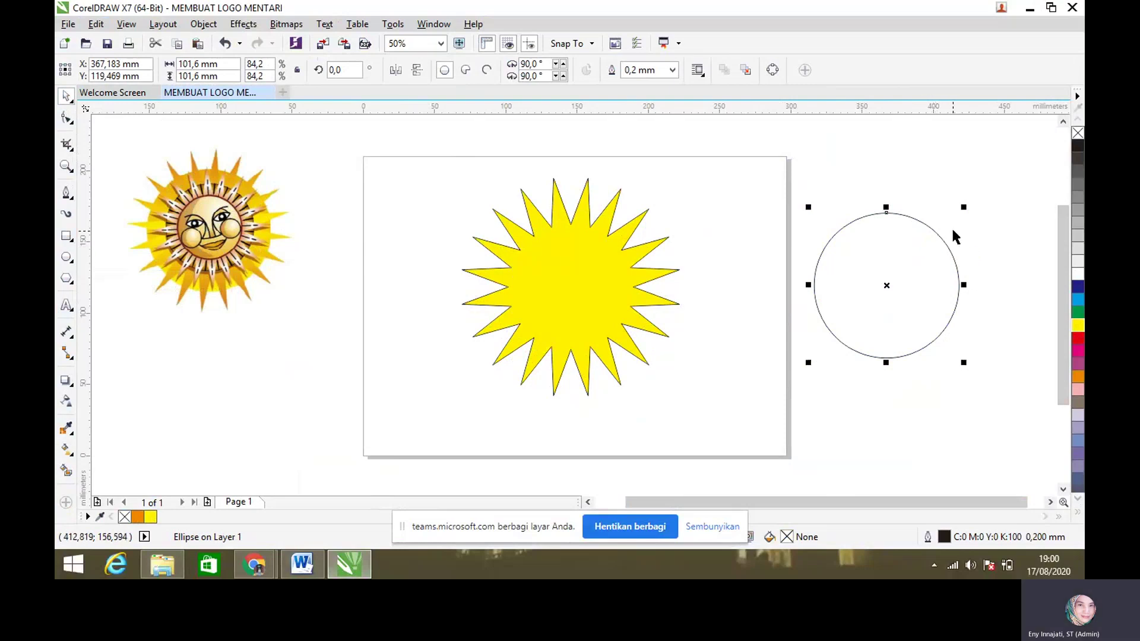
pyautogui.moveTo(965, 208); pyautogui.dragTo(989, 184)
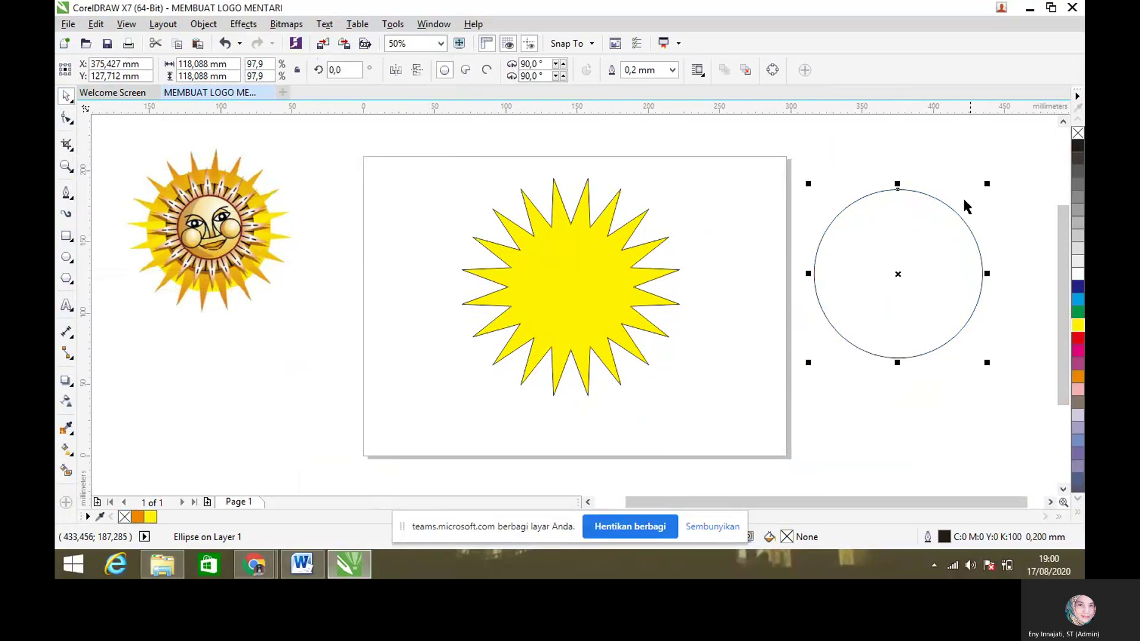
pyautogui.moveTo(930, 232); pyautogui.dragTo(603, 247)
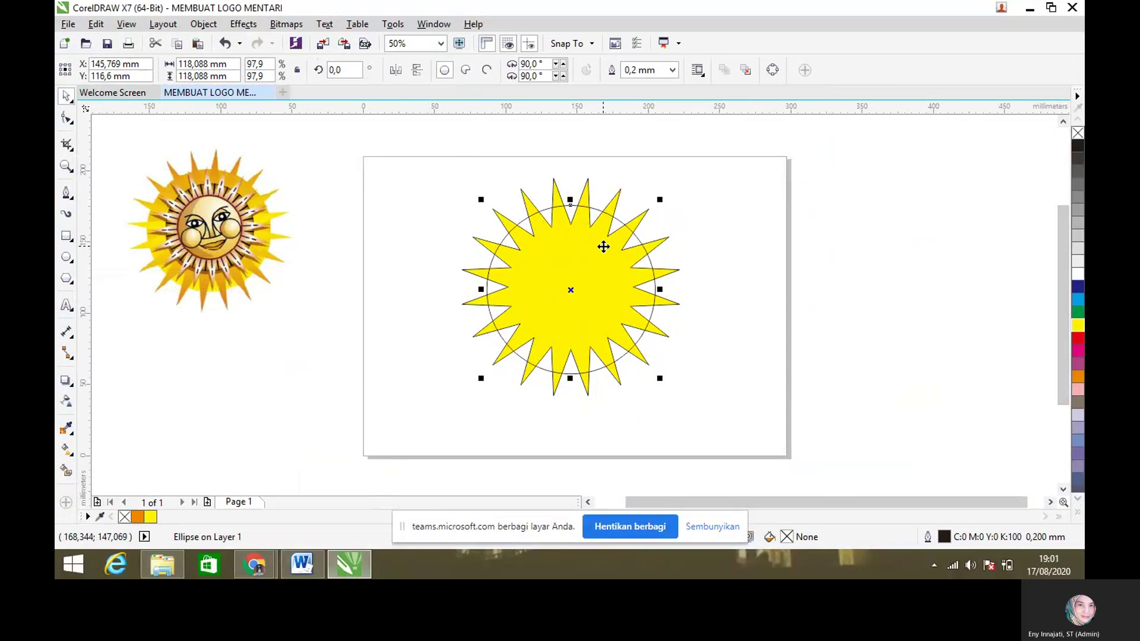
# Fill the circle with yellow (C:0 M:0 Y:100 K:0) and set its outline width to None
pyautogui.click(1077, 327)
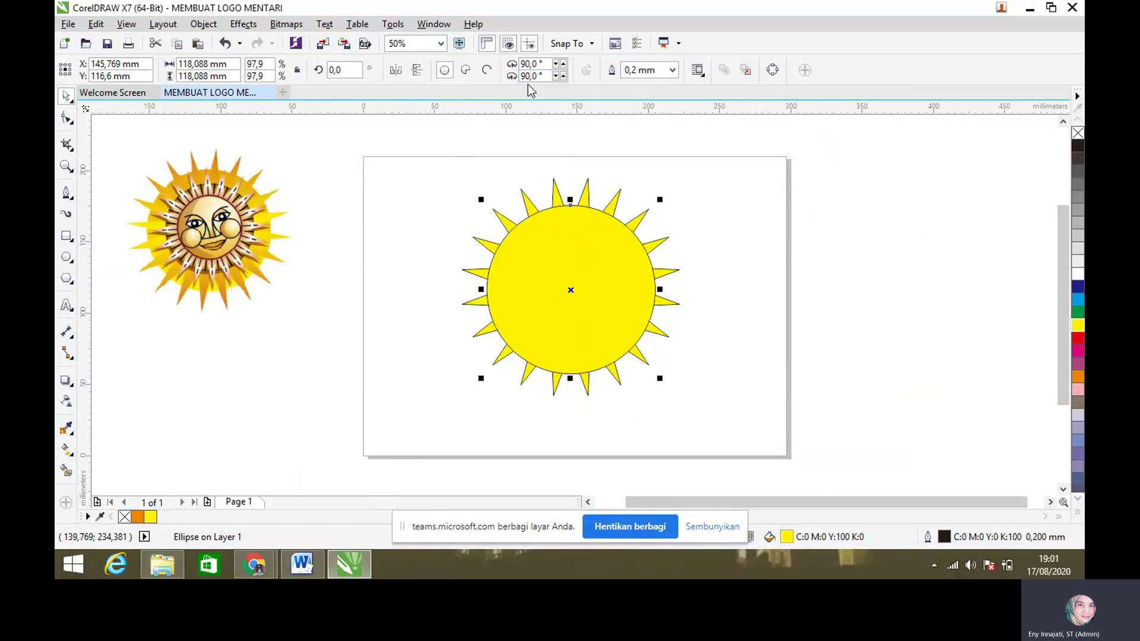
pyautogui.click(673, 71)
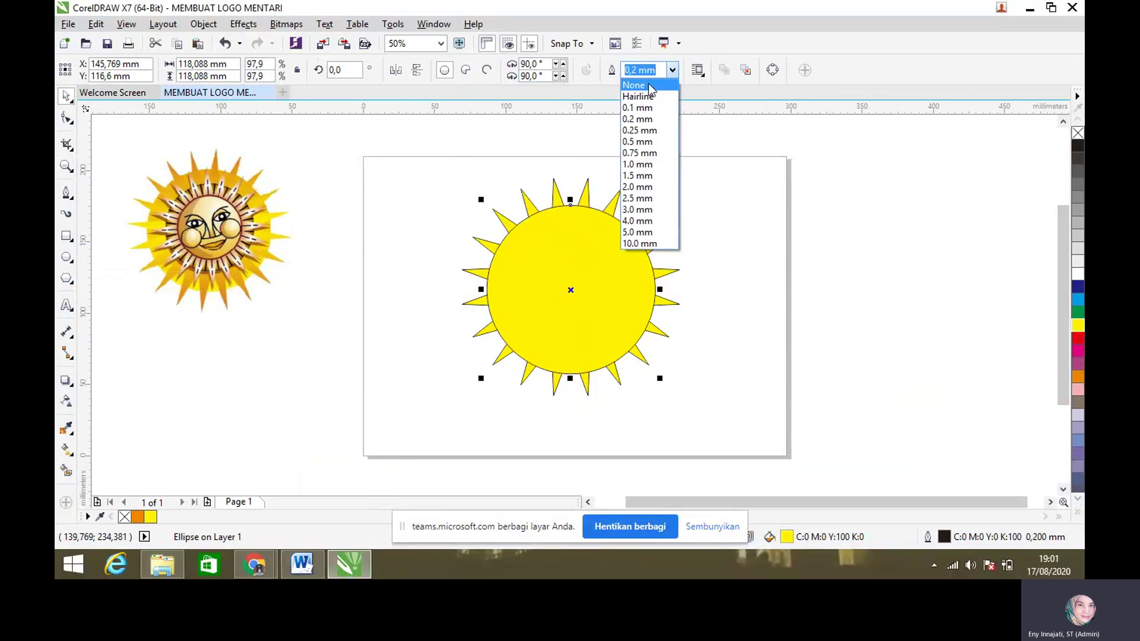
pyautogui.click(634, 86)
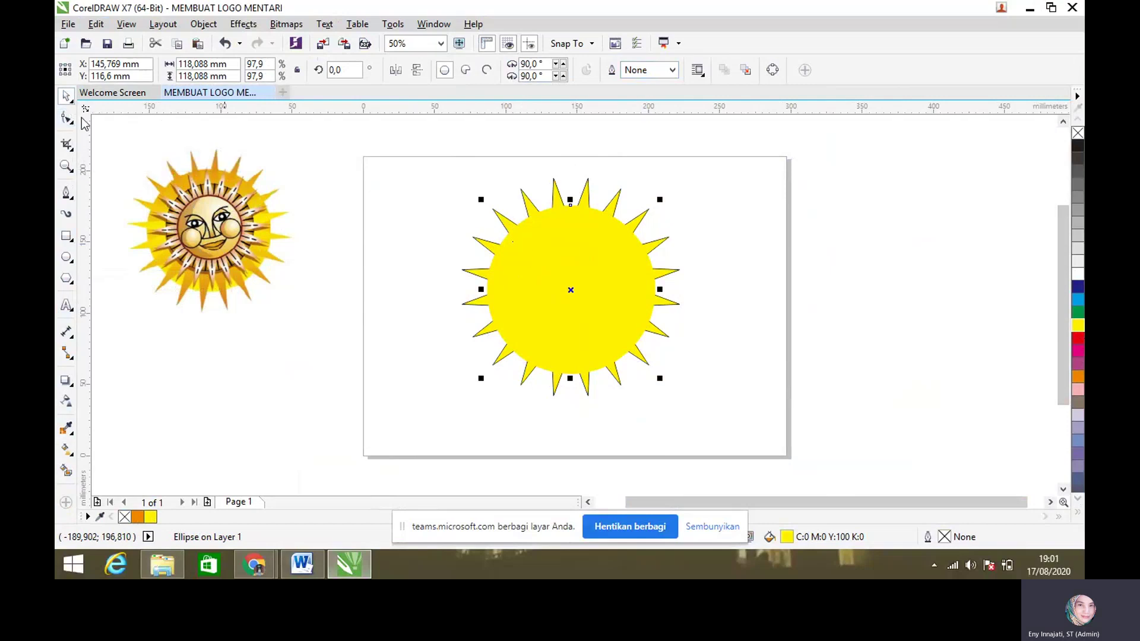
# Make a concentric copy of the sunburst about 108 mm wide and fill it with pink (C:0 M:40 Y:20 K:0)
pyautogui.click(292, 197)
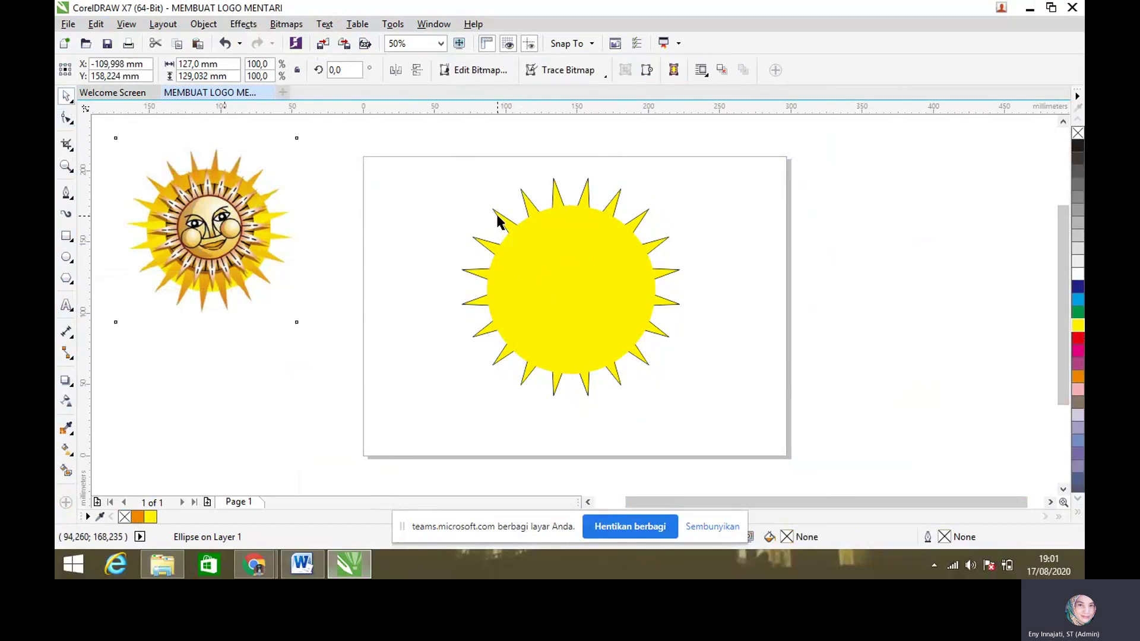
pyautogui.click(498, 219)
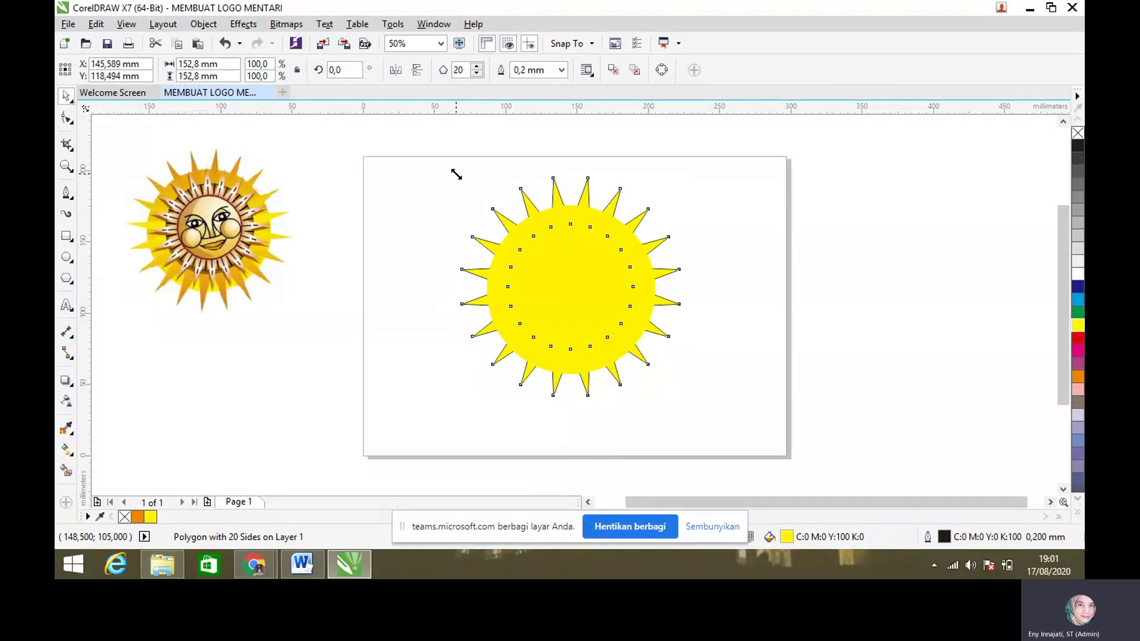
pyautogui.moveTo(456, 173); pyautogui.dragTo(481, 204)
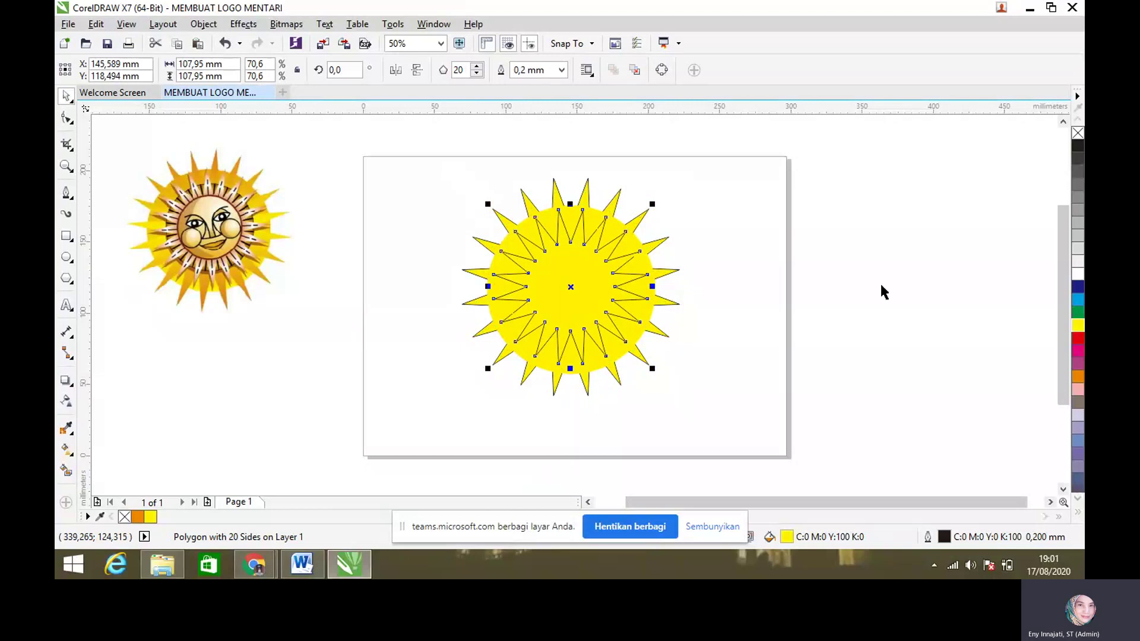
pyautogui.click(1078, 363)
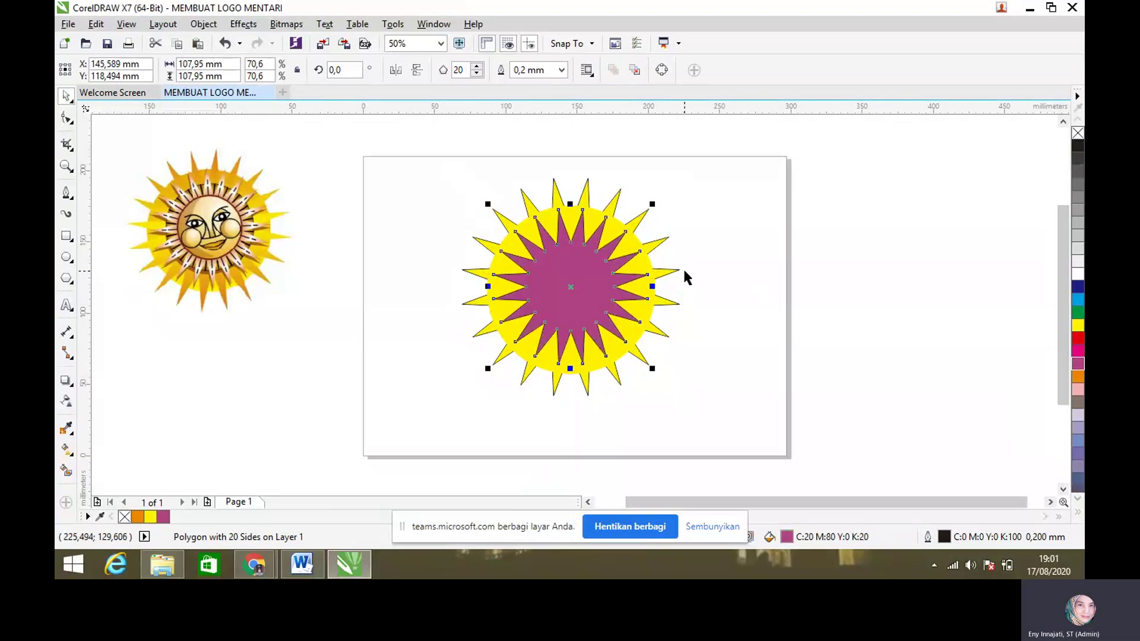
pyautogui.click(1078, 389)
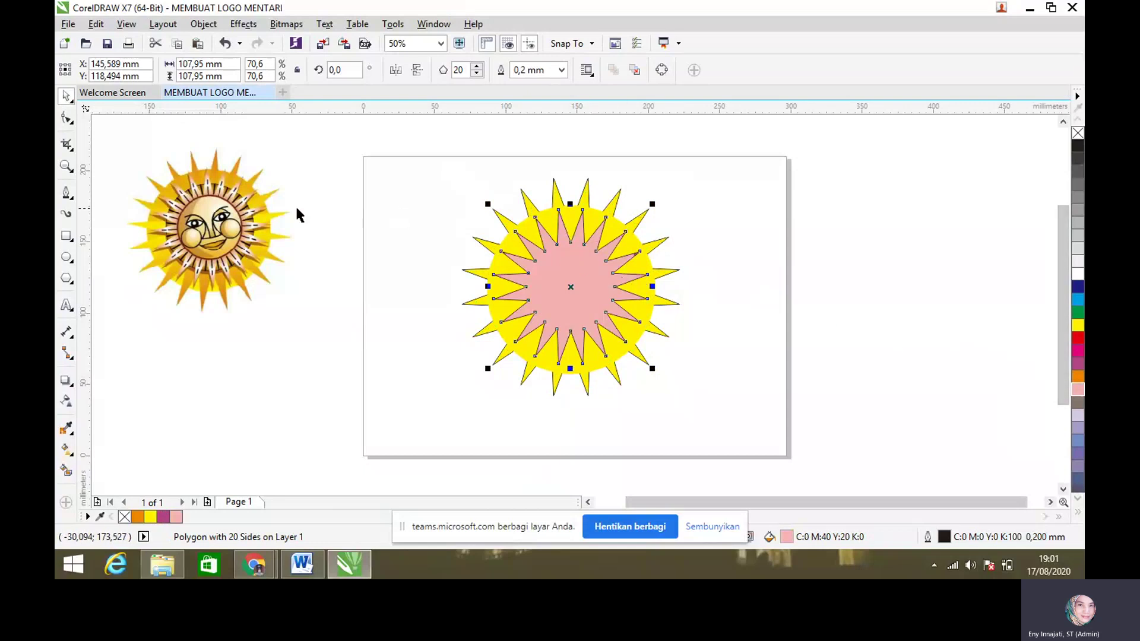
pyautogui.click(360, 201)
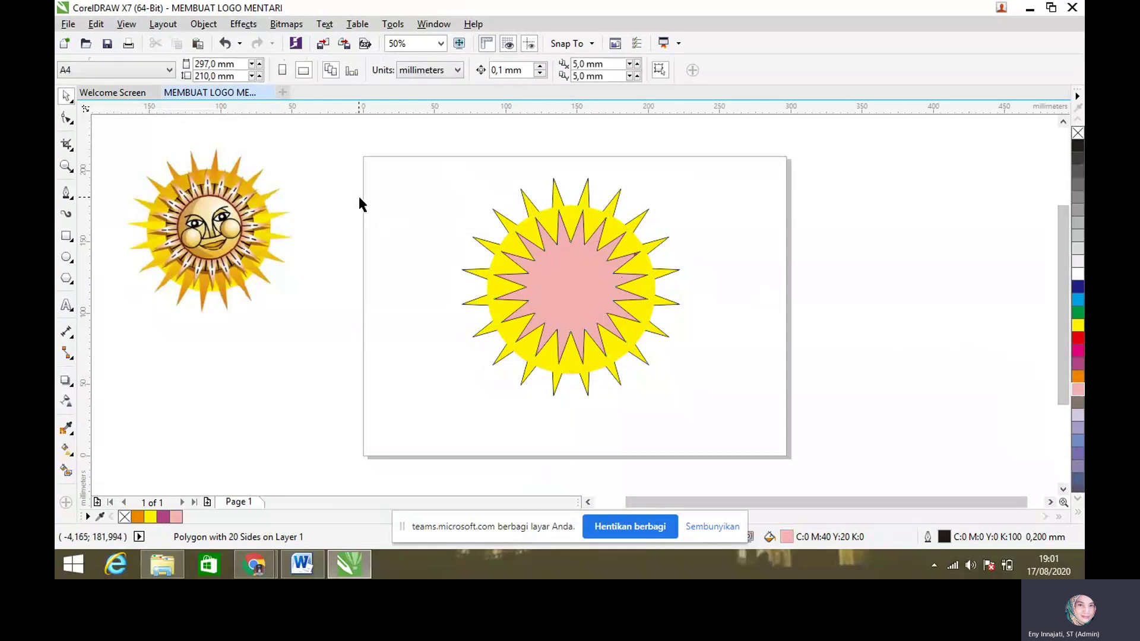
# Make a concentric copy of the yellow circle about 84 mm in diameter and fill it with light brown (C:0 M:40 Y:60 K:20)
pyautogui.click(522, 229)
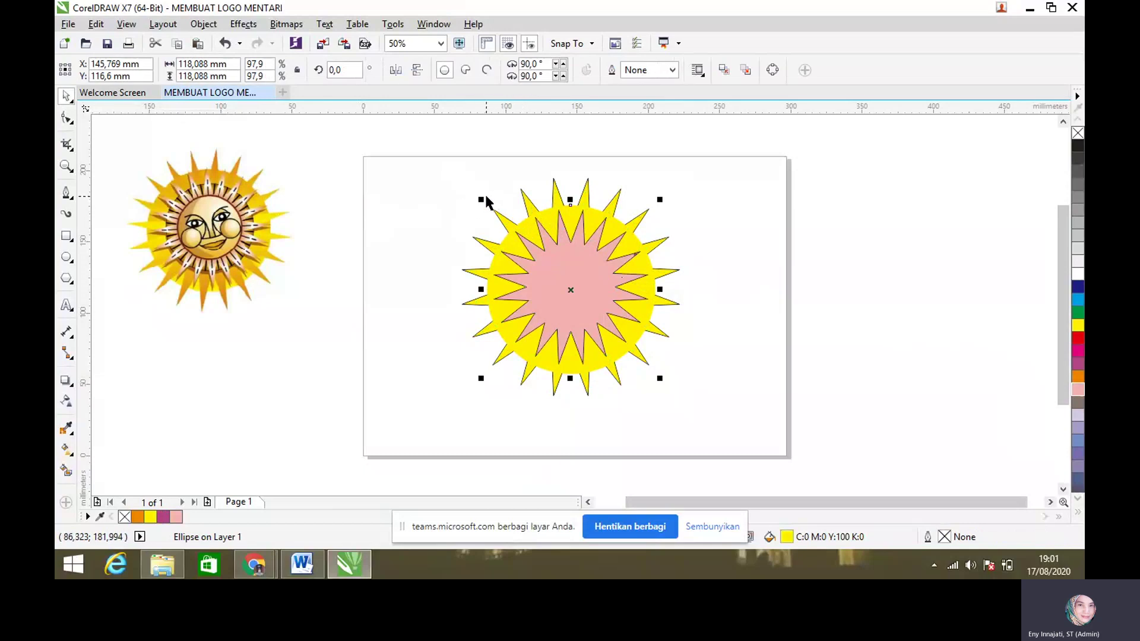
pyautogui.moveTo(483, 198); pyautogui.dragTo(502, 223)
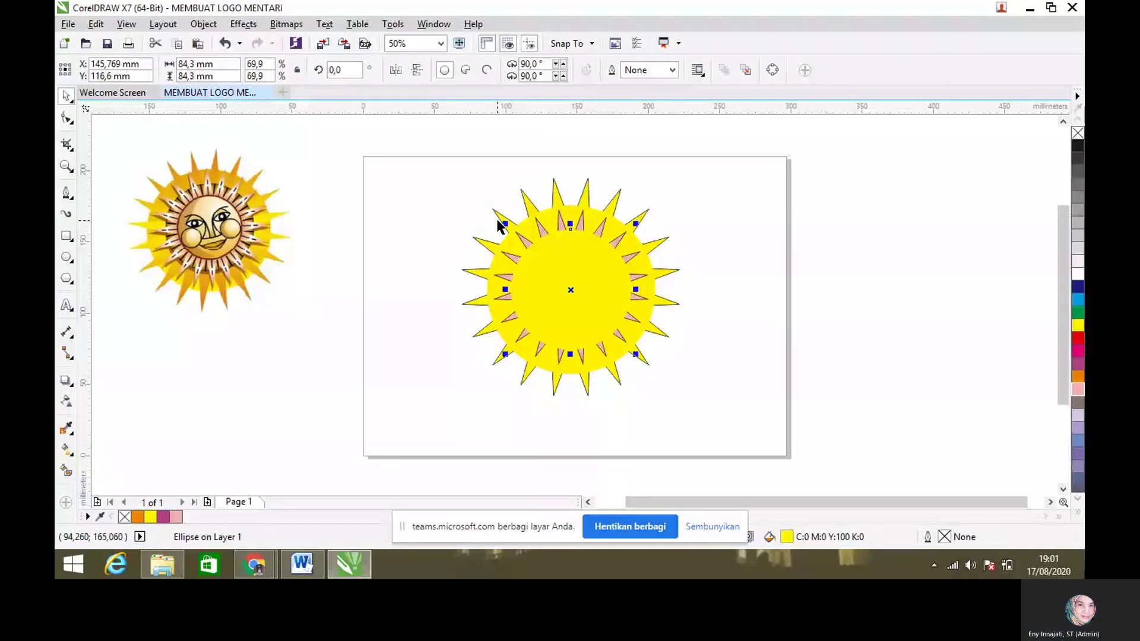
pyautogui.click(1077, 364)
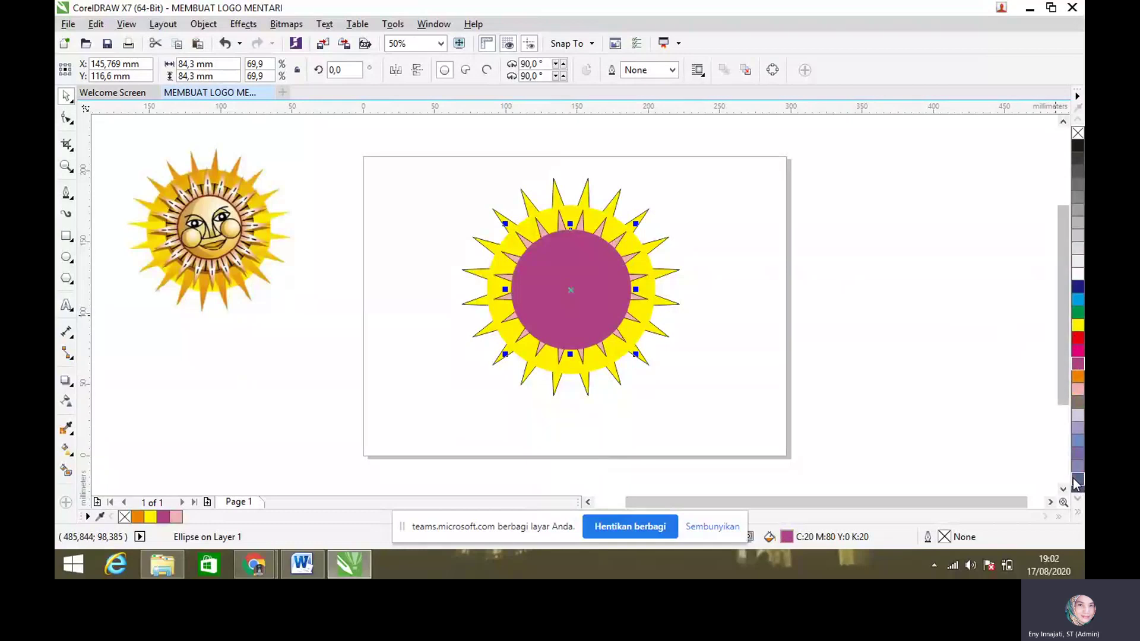
pyautogui.click(1078, 500)
pyautogui.click(1078, 501)
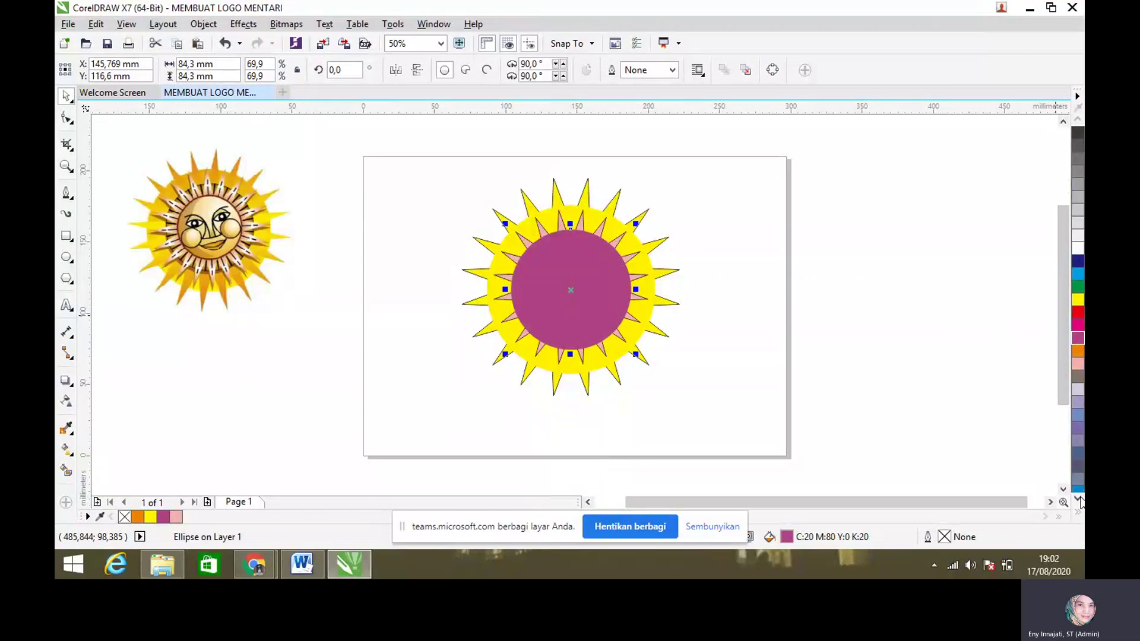
pyautogui.click(1079, 501)
pyautogui.click(1079, 501)
pyautogui.click(1079, 500)
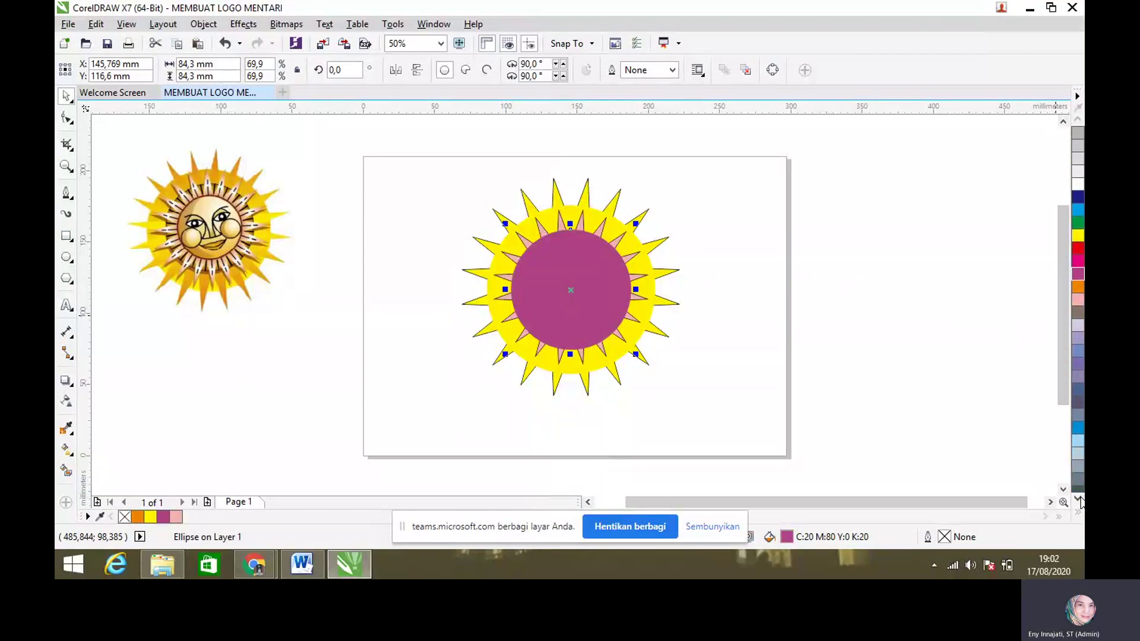
pyautogui.click(1078, 500)
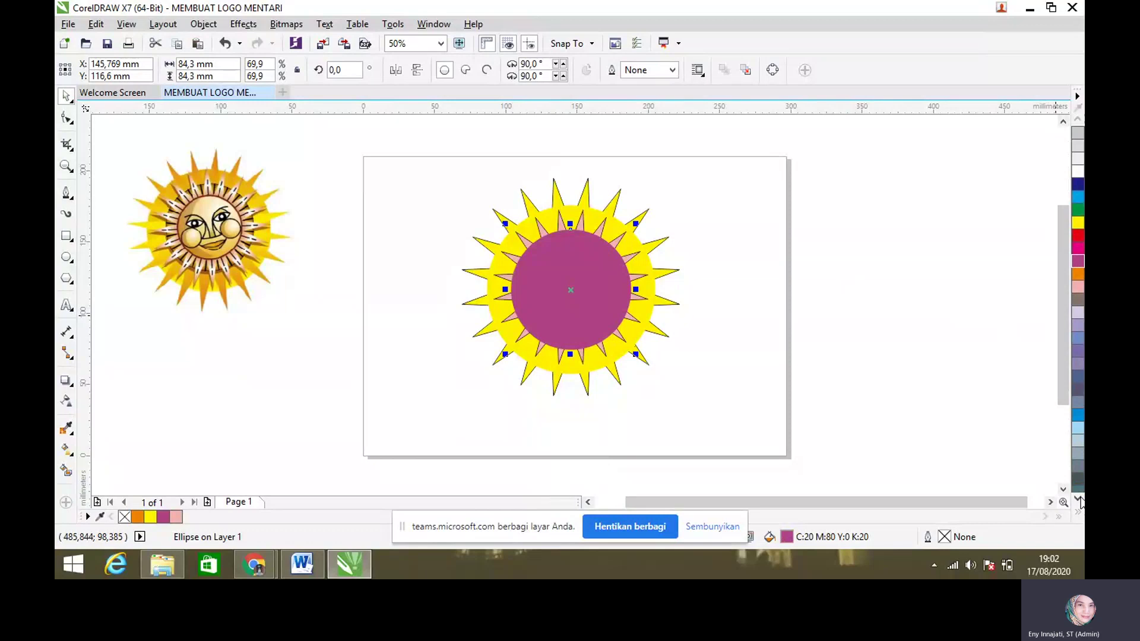
pyautogui.scroll(-5, 1078, 500)
pyautogui.click(1077, 351)
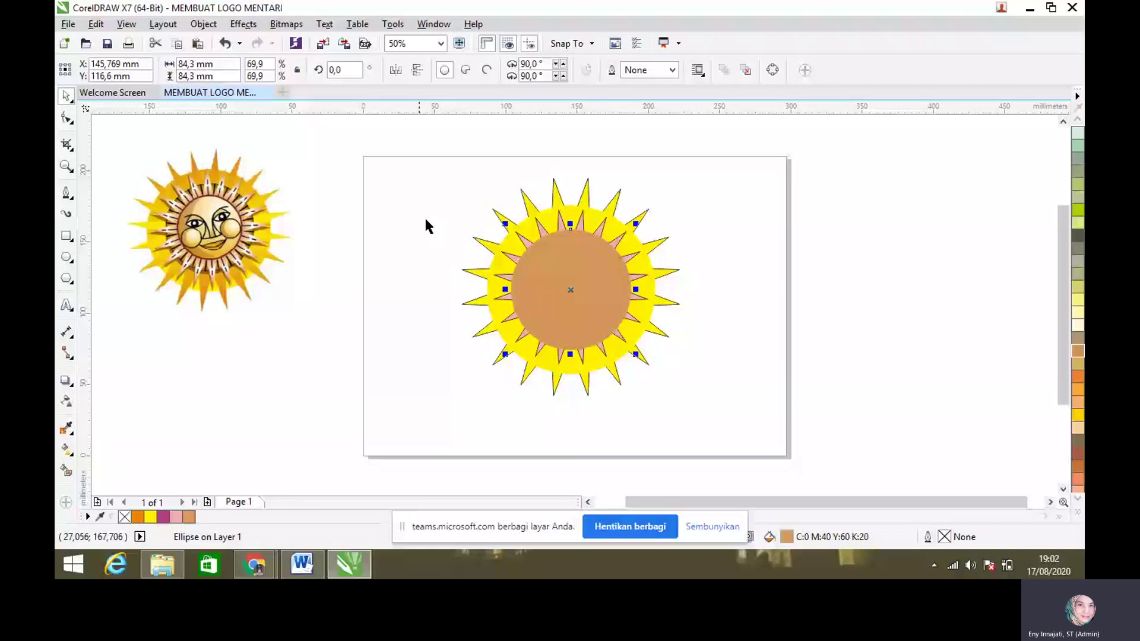
pyautogui.press('Escape')
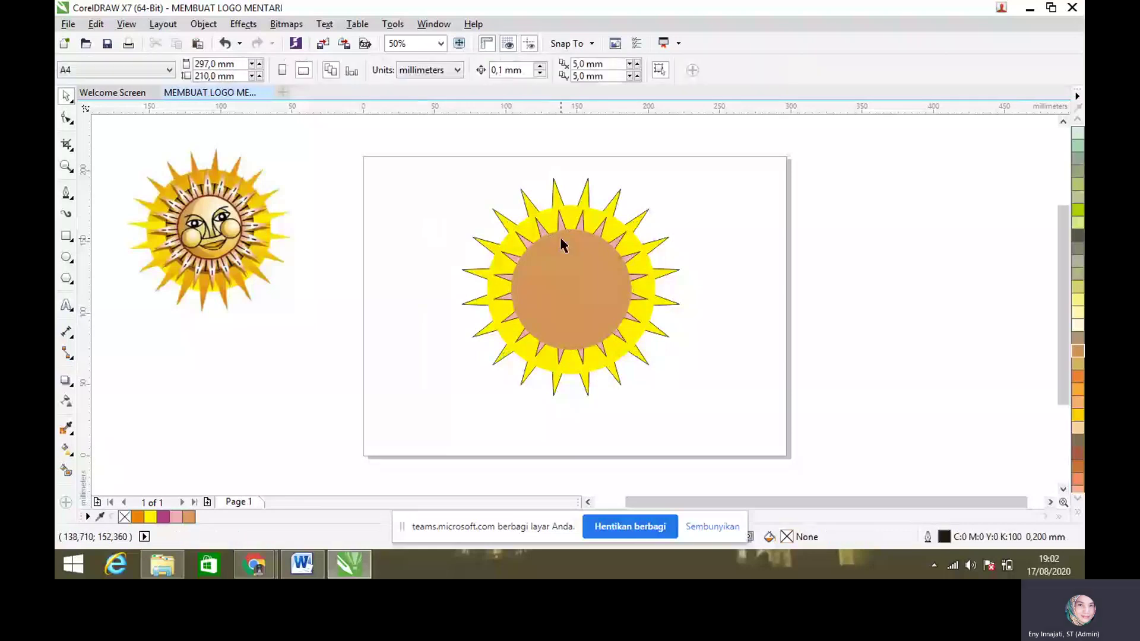
# Try sending the light brown circle to the back of the layer, and undo the order change
pyautogui.click(561, 244)
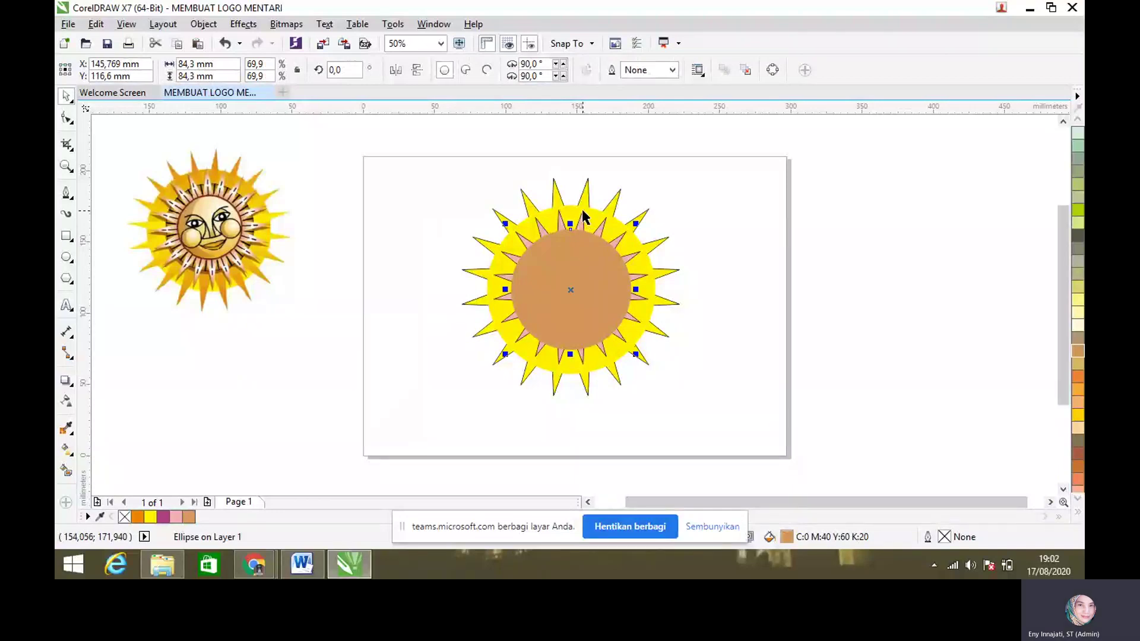
pyautogui.rightClick(581, 253)
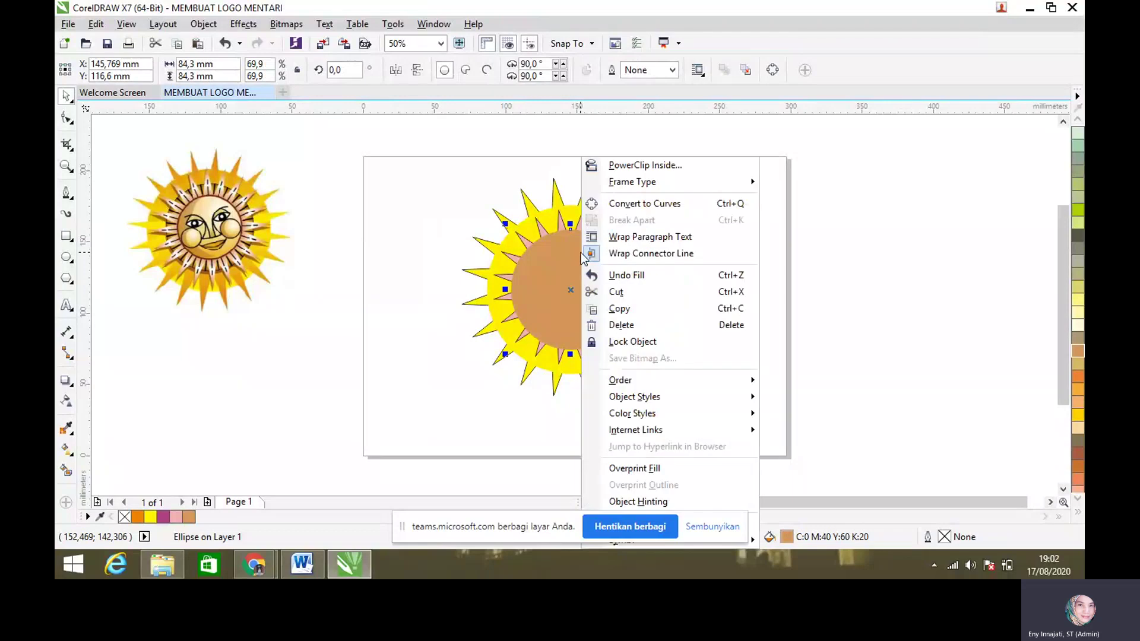
pyautogui.moveTo(621, 380)
pyautogui.click(842, 437)
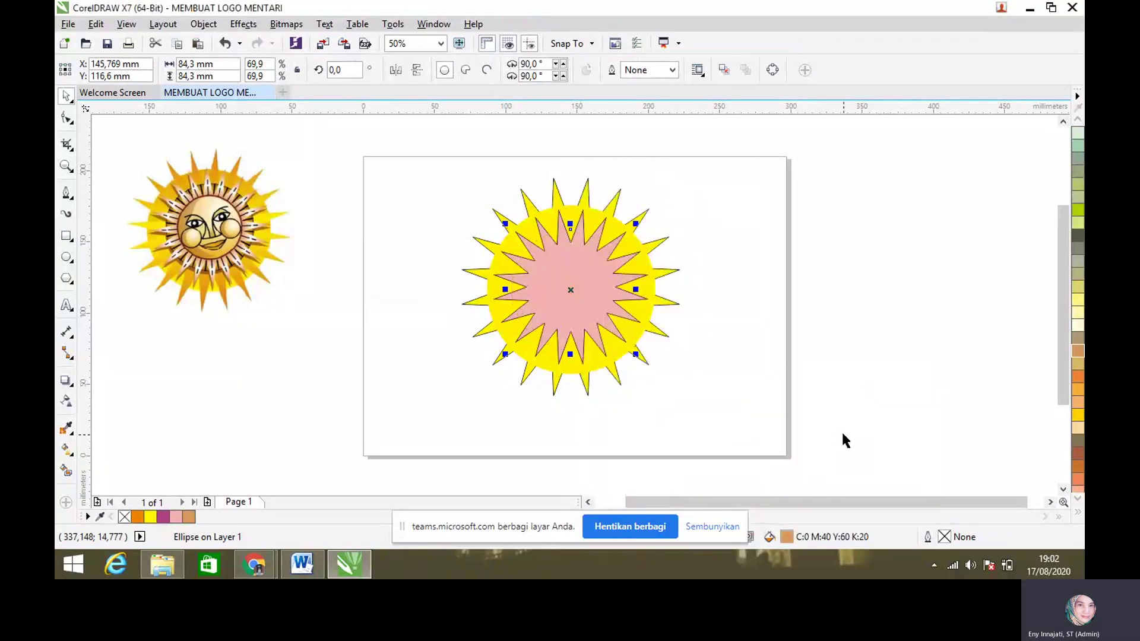
pyautogui.click(225, 43)
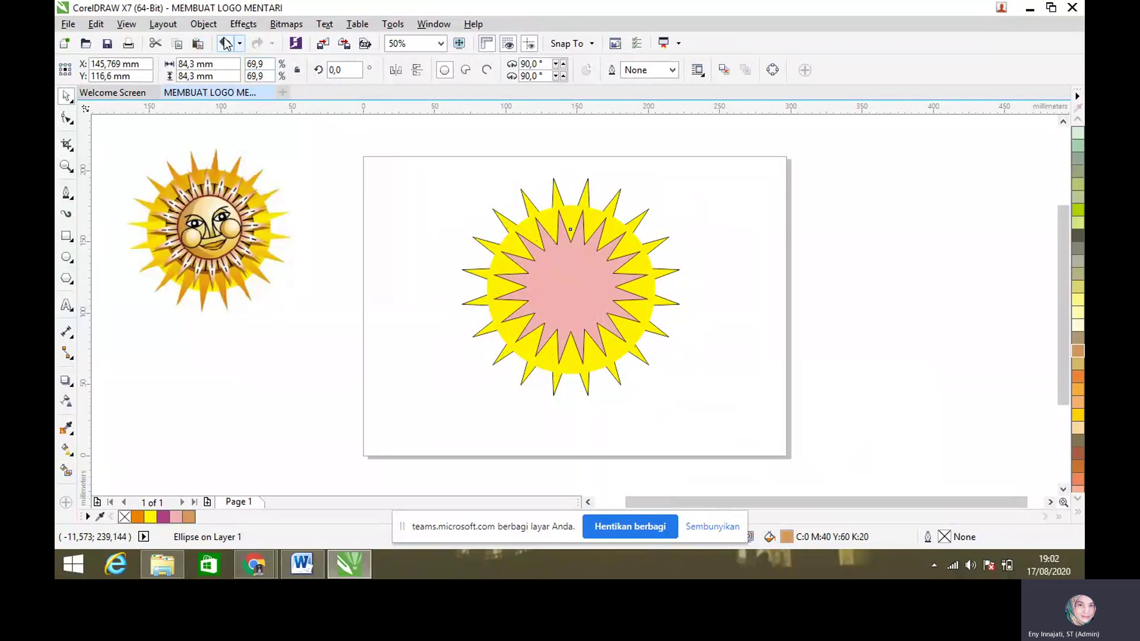
pyautogui.click(764, 276)
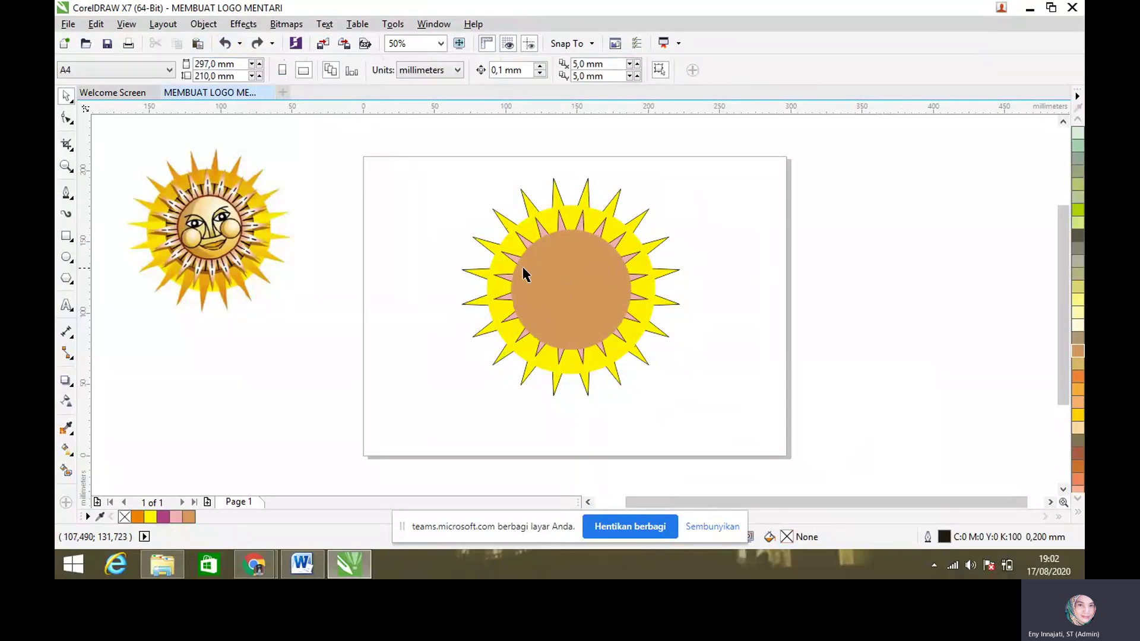
# Order the light brown circle directly behind the pink sunburst and deselect it
pyautogui.click(572, 265)
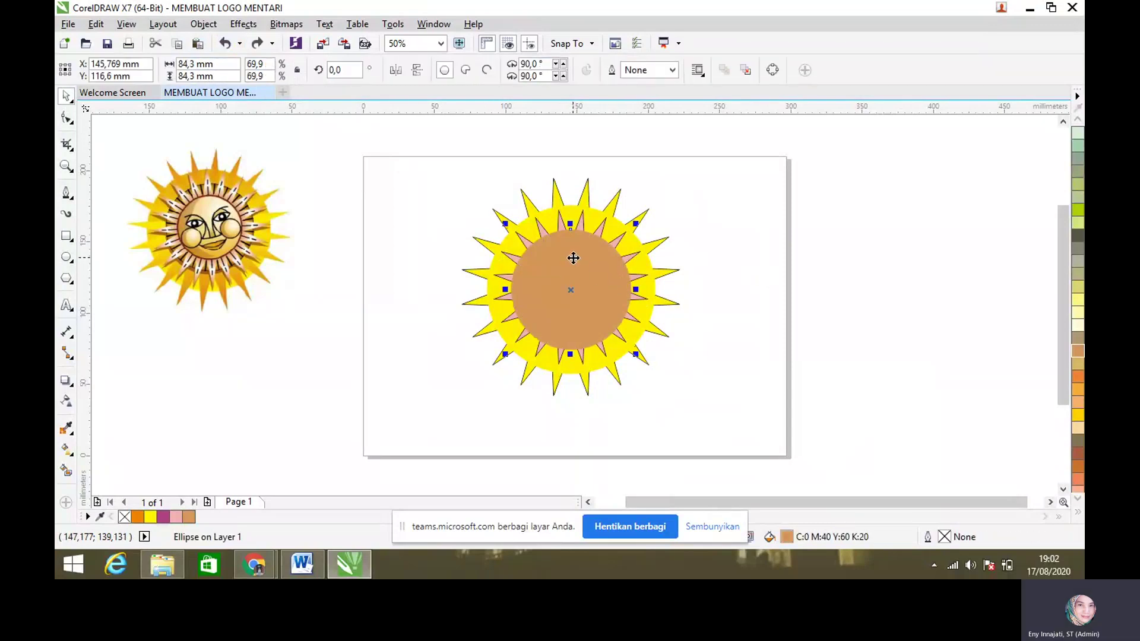
pyautogui.rightClick(574, 263)
pyautogui.moveTo(711, 385)
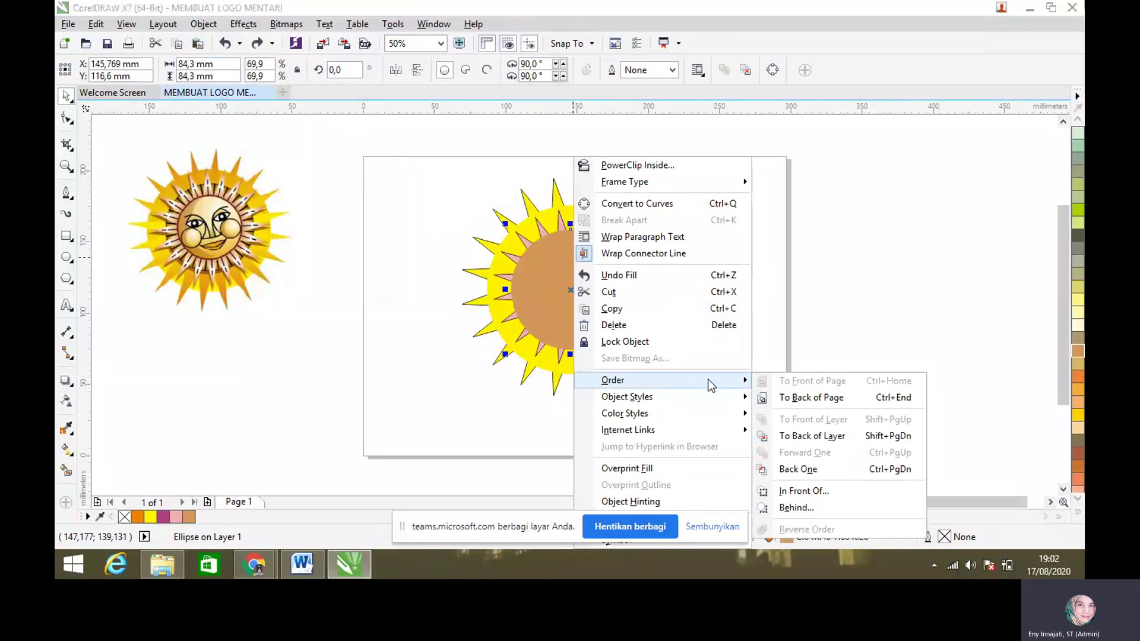
pyautogui.click(804, 509)
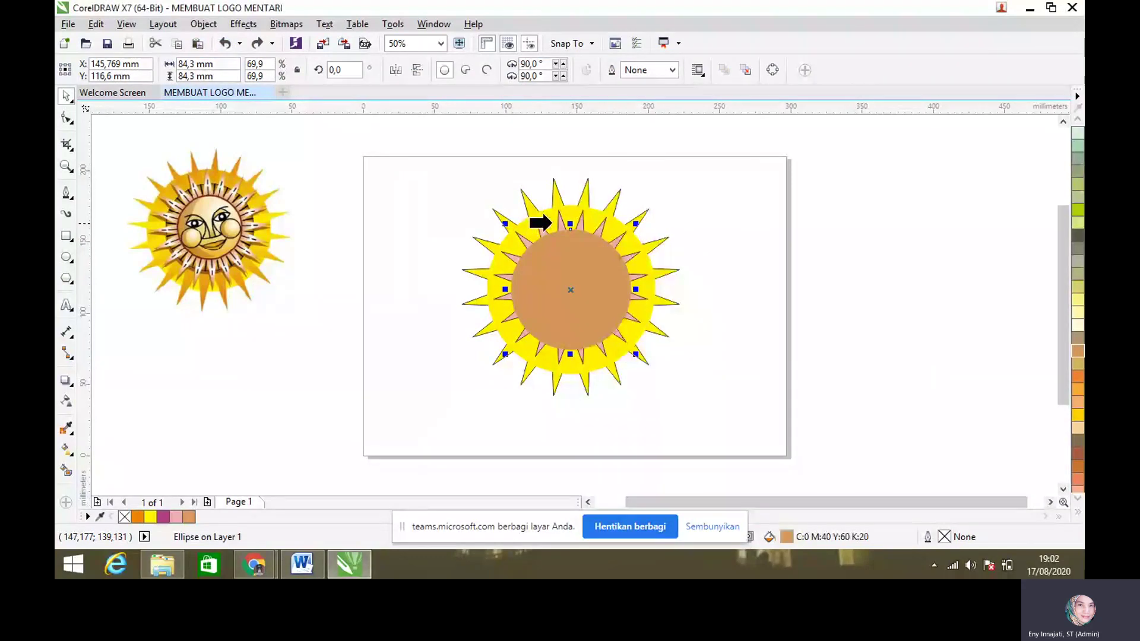
pyautogui.click(561, 224)
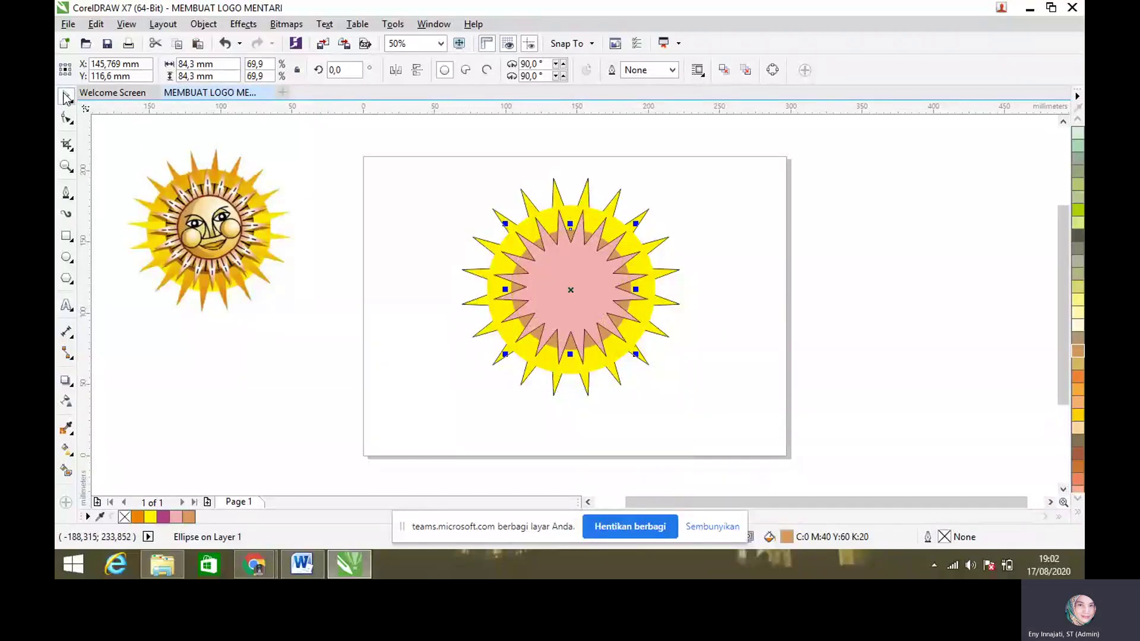
pyautogui.click(689, 315)
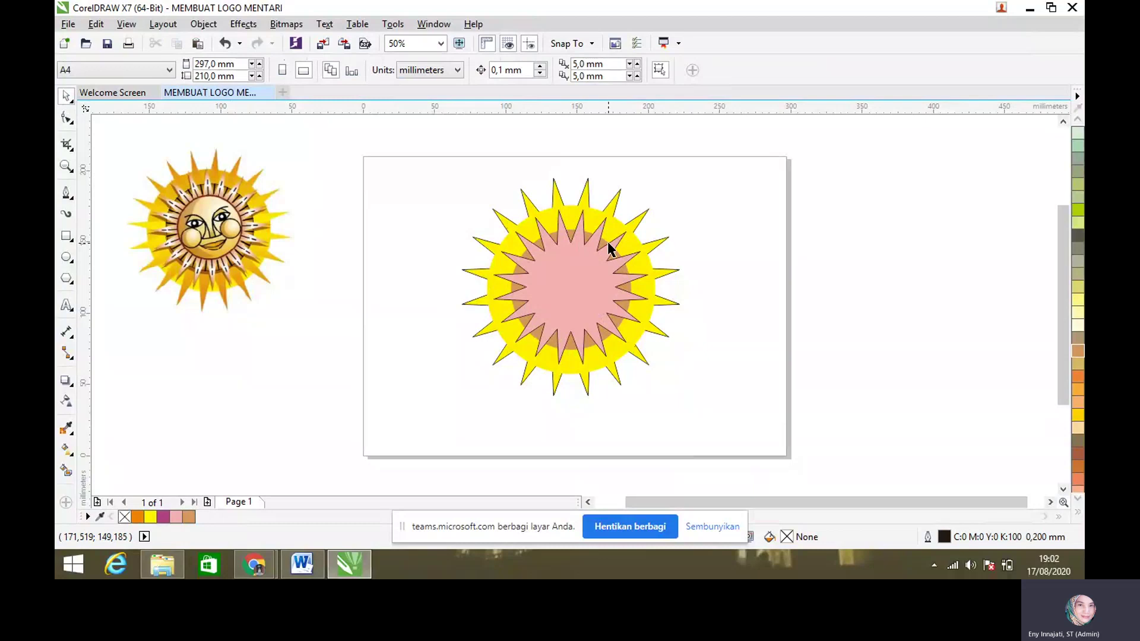
# Make a concentric copy of the light brown circle about 61 mm in diameter and fill it with pale yellow (C:0 M:0 Y:60 K:0)
pyautogui.click(627, 275)
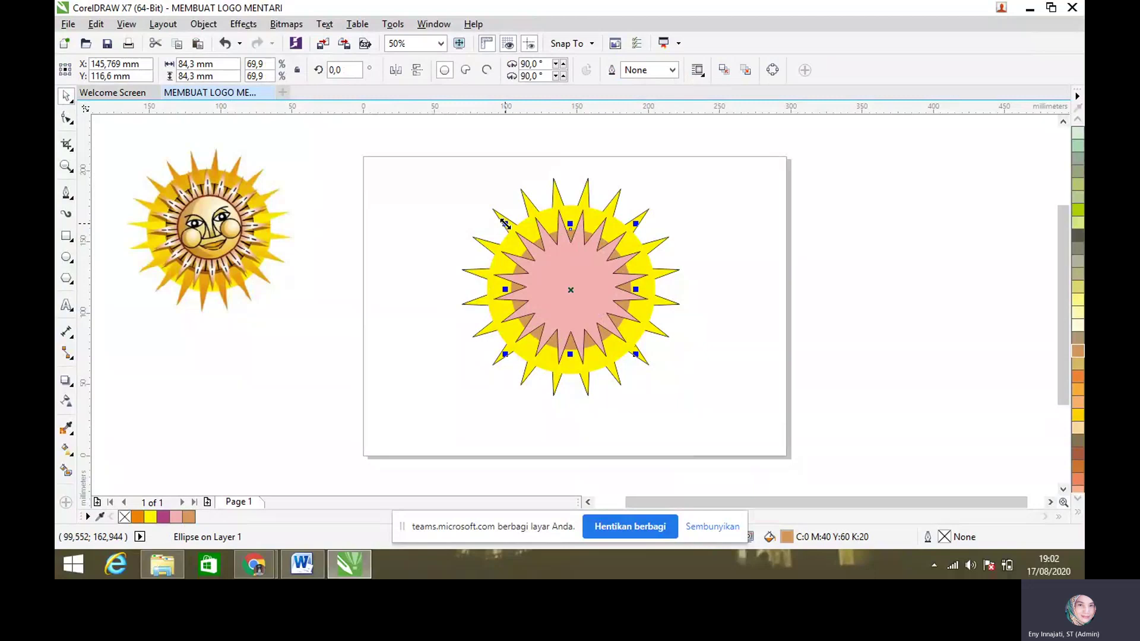
pyautogui.moveTo(506, 224); pyautogui.dragTo(518, 233)
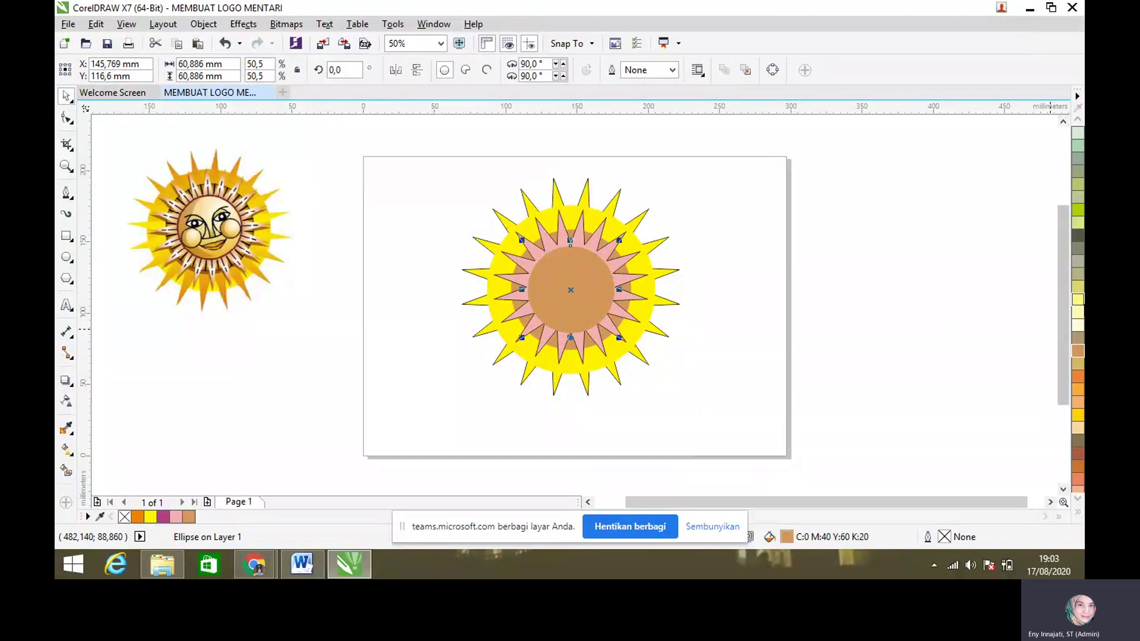
pyautogui.click(1078, 313)
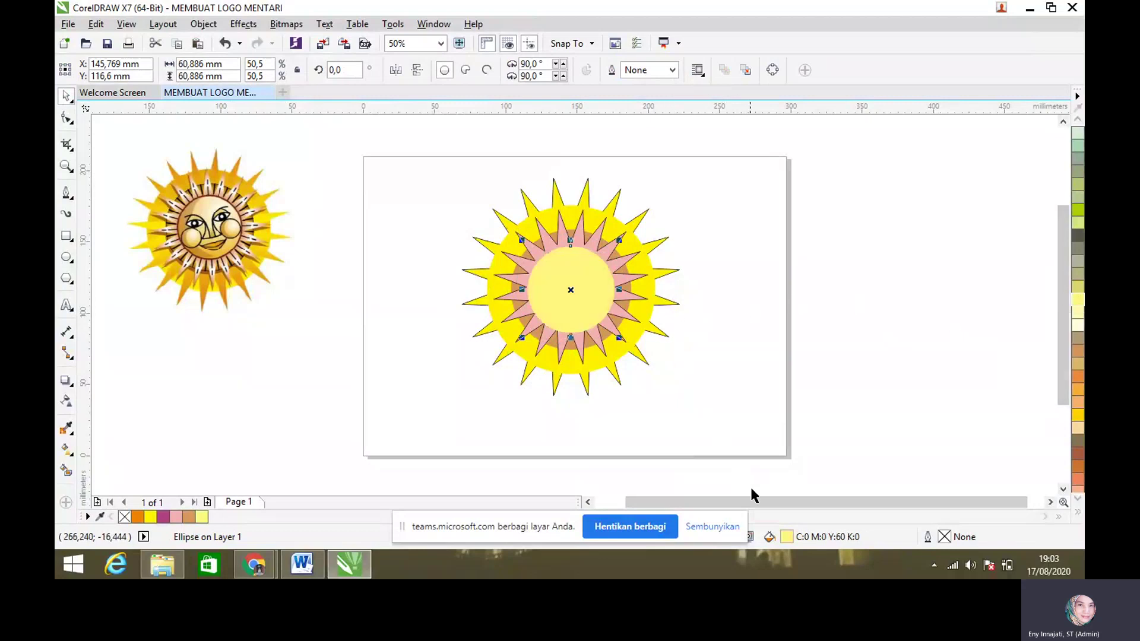
# Add an orange (C:0 M:60 Y:100 K:0) outline to the pale yellow circle and set its width to 2.5 mm
pyautogui.doubleClick(957, 537)
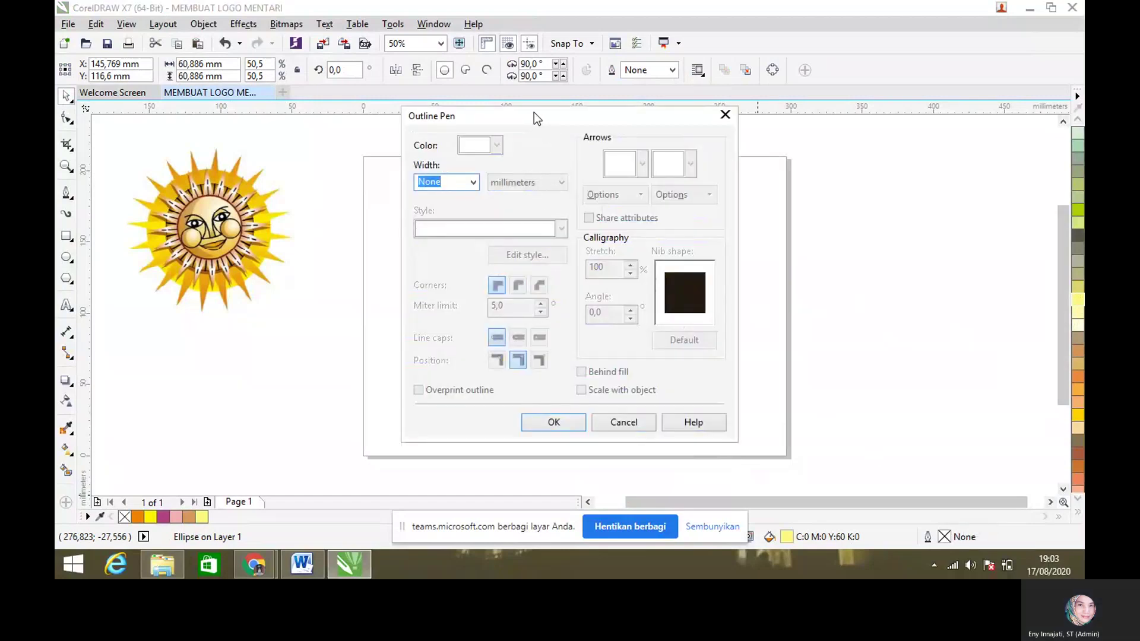
pyautogui.moveTo(533, 112); pyautogui.dragTo(773, 140)
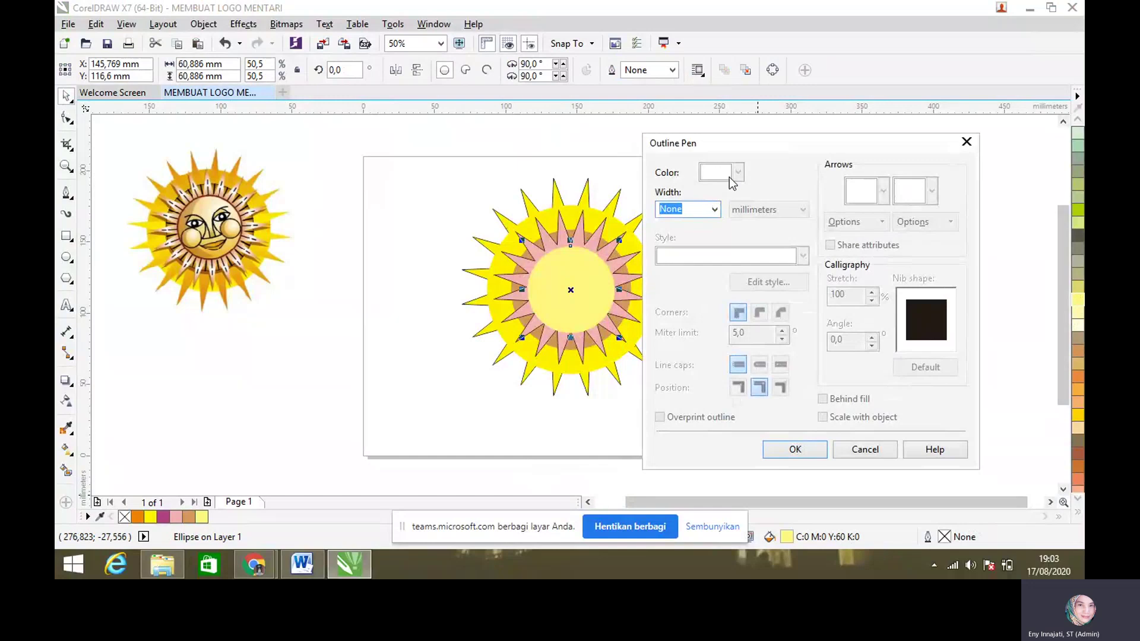
pyautogui.click(714, 209)
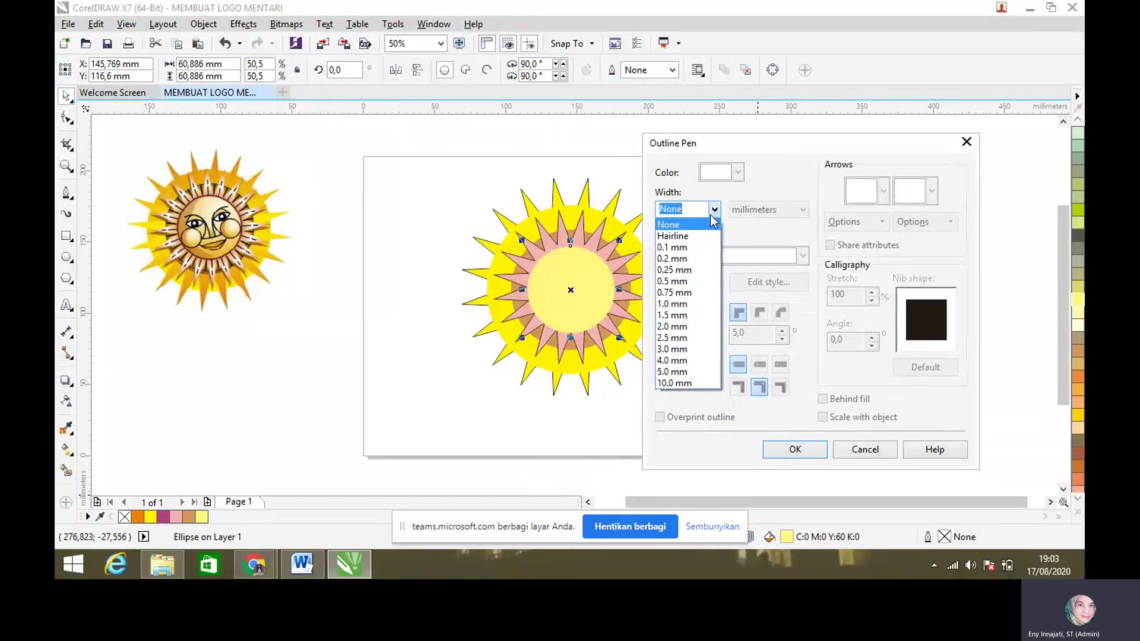
pyautogui.click(692, 260)
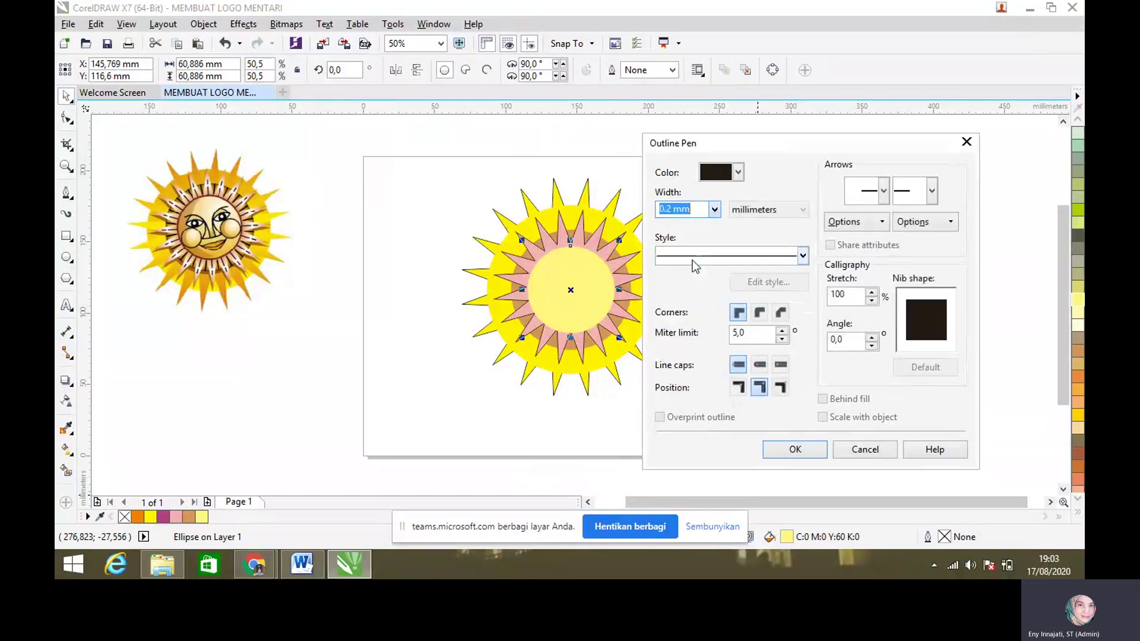
pyautogui.click(738, 173)
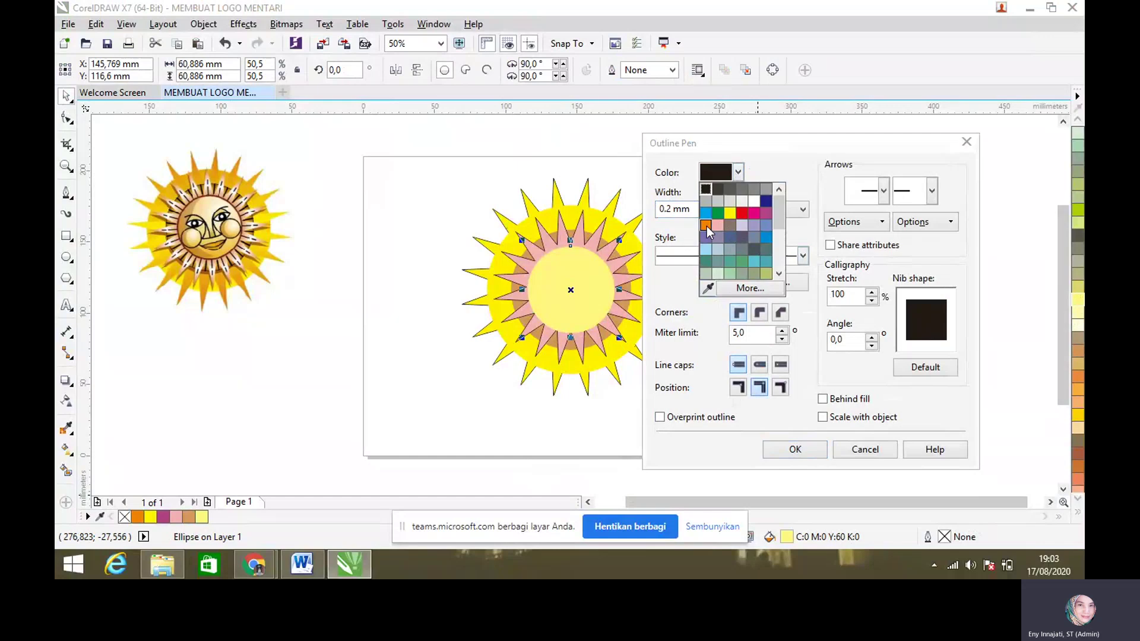
pyautogui.click(706, 226)
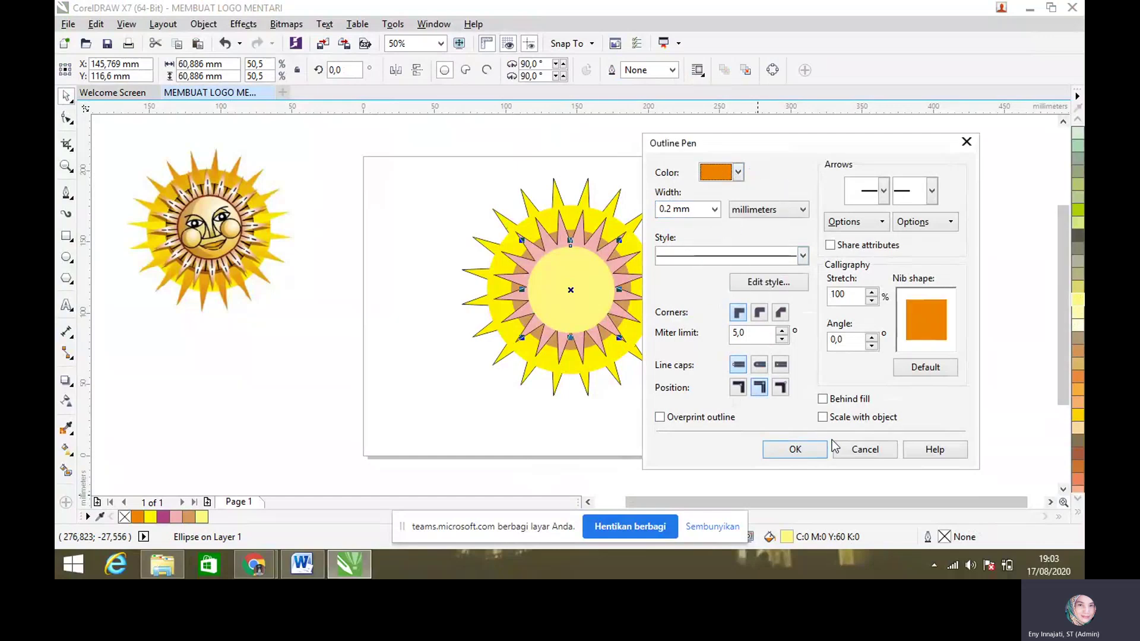
pyautogui.click(794, 449)
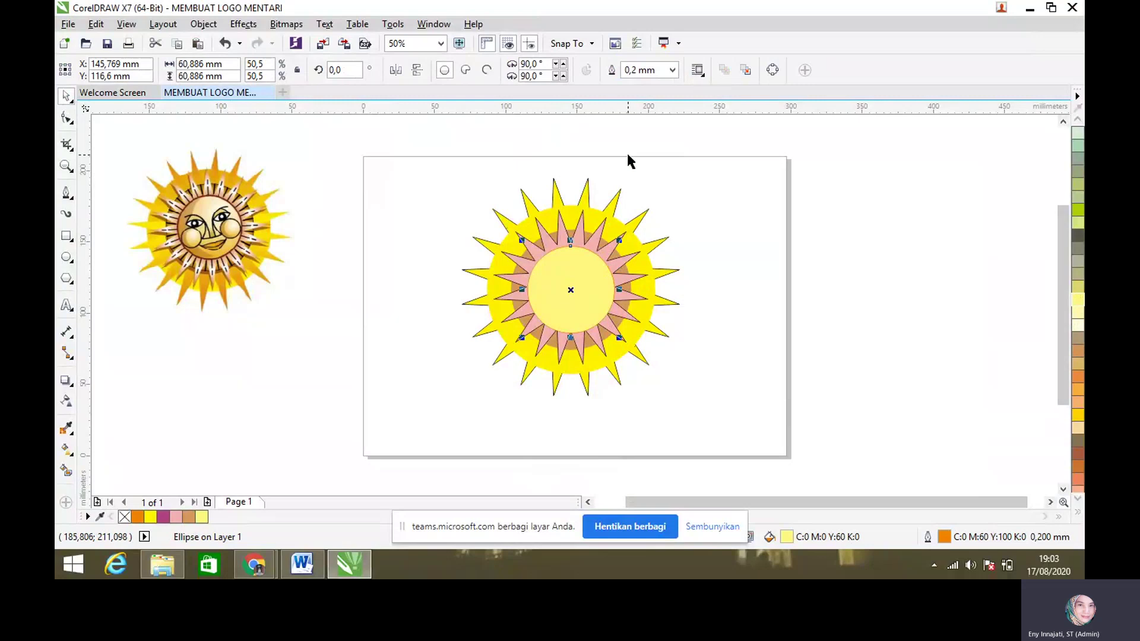
pyautogui.click(672, 70)
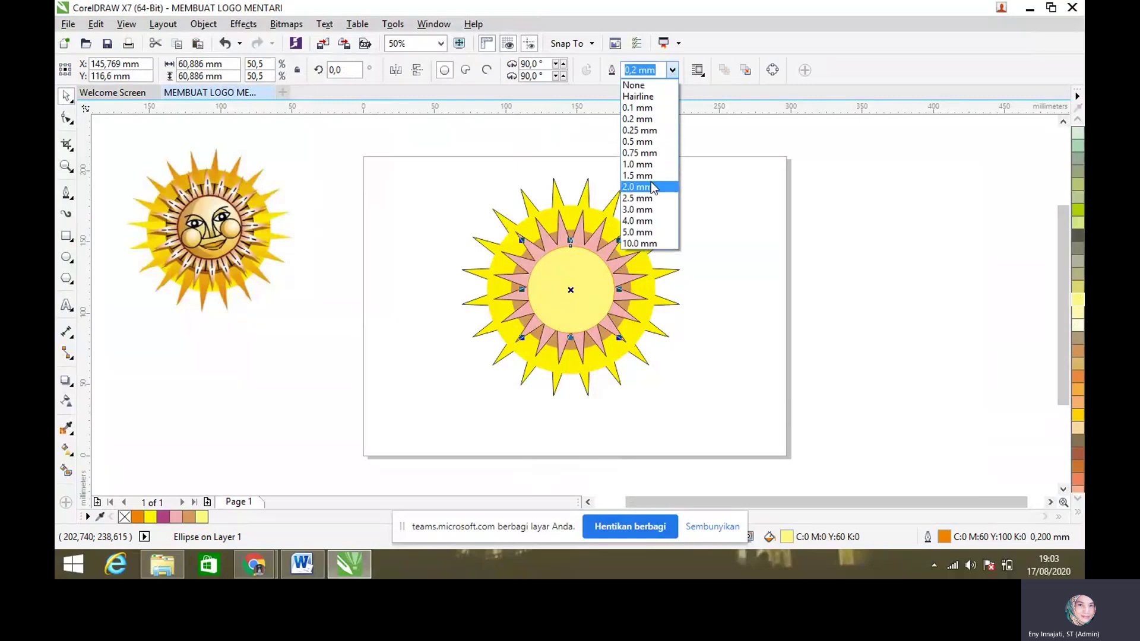
pyautogui.click(651, 198)
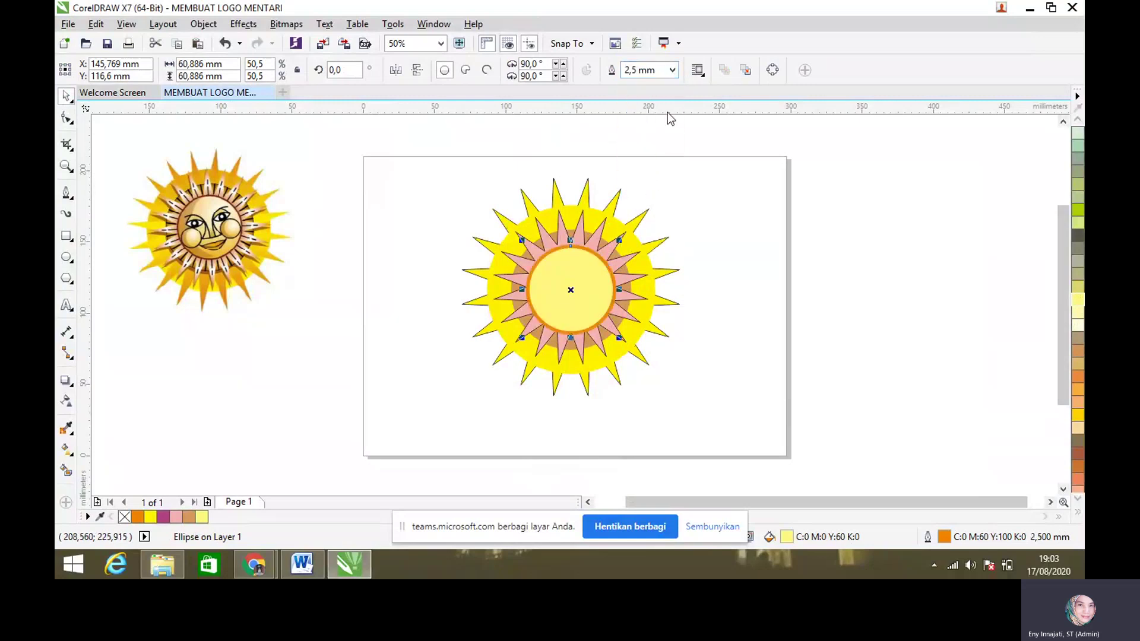
pyautogui.click(673, 70)
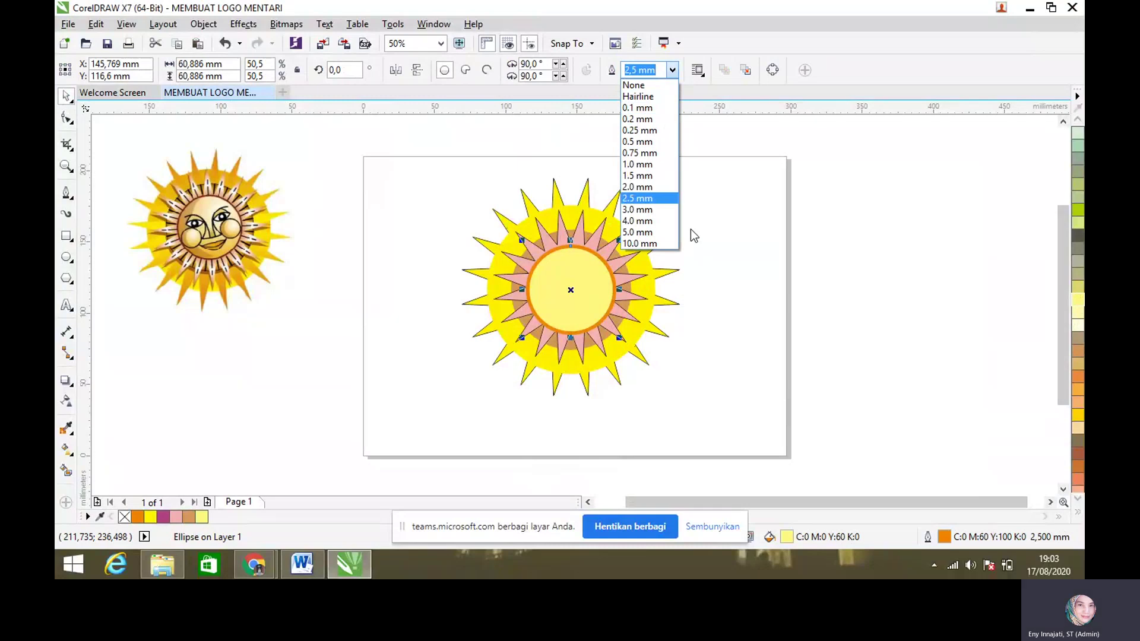
pyautogui.press('Down')
# Change the outline colour of the pale yellow circle to brown (C:0 M:60 Y:60 K:40)
pyautogui.click(946, 539)
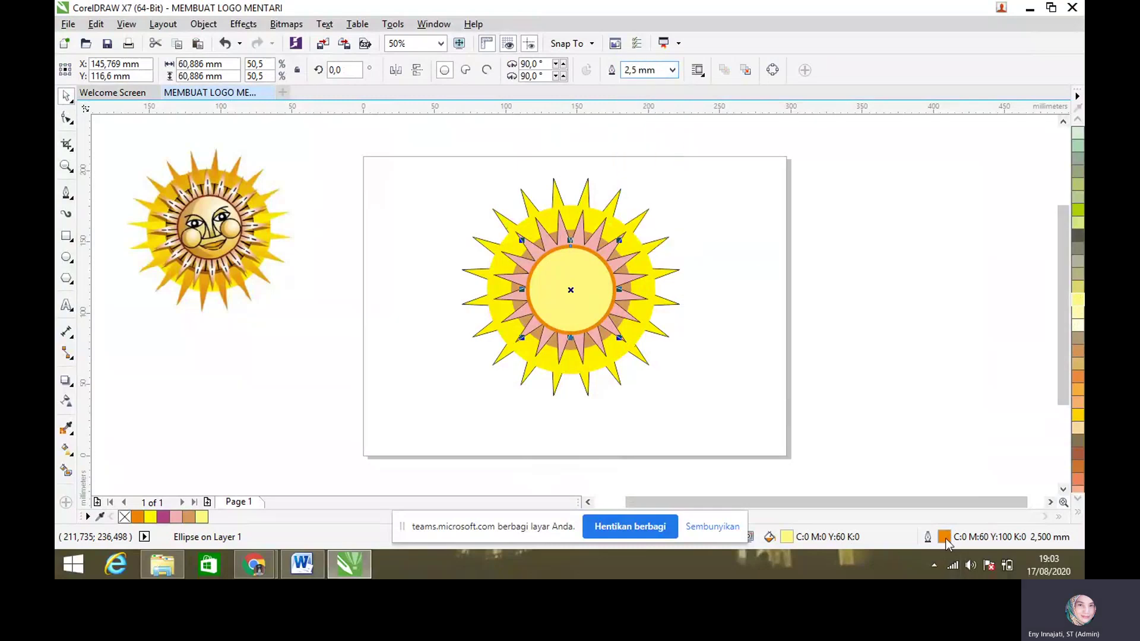
pyautogui.doubleClick(945, 538)
pyautogui.click(496, 145)
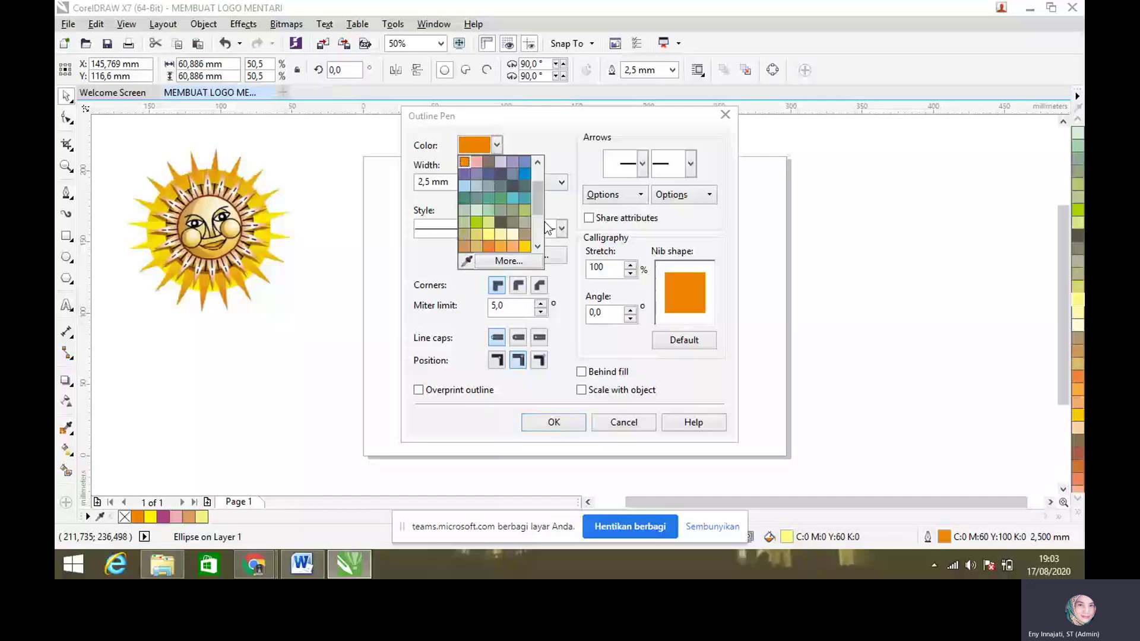
pyautogui.scroll(-3, 537, 228)
pyautogui.click(491, 189)
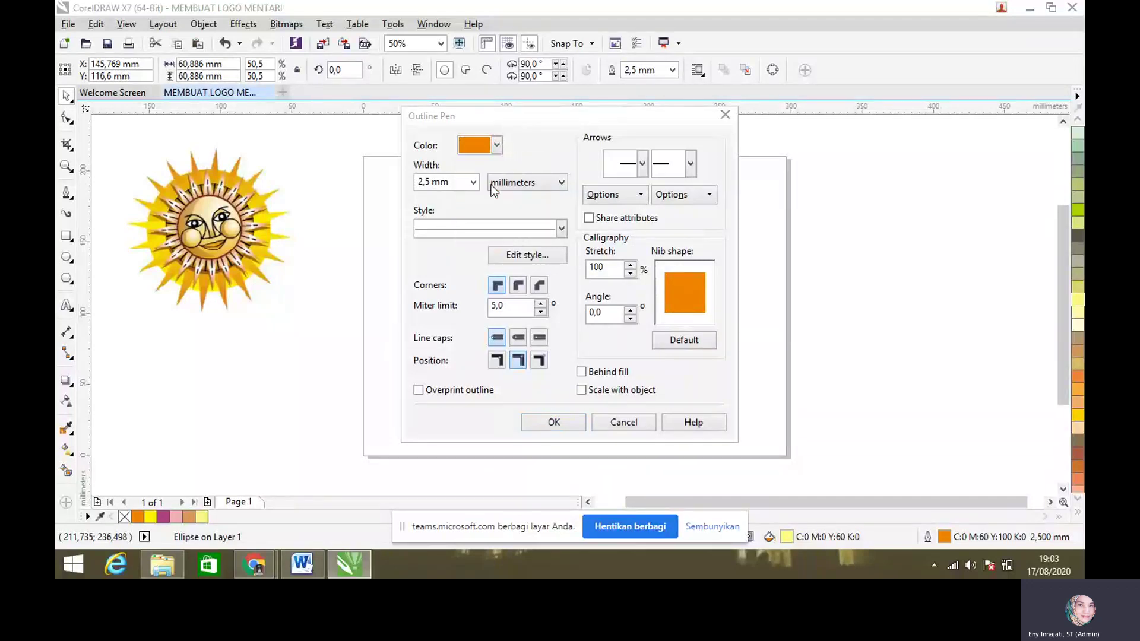
pyautogui.click(566, 422)
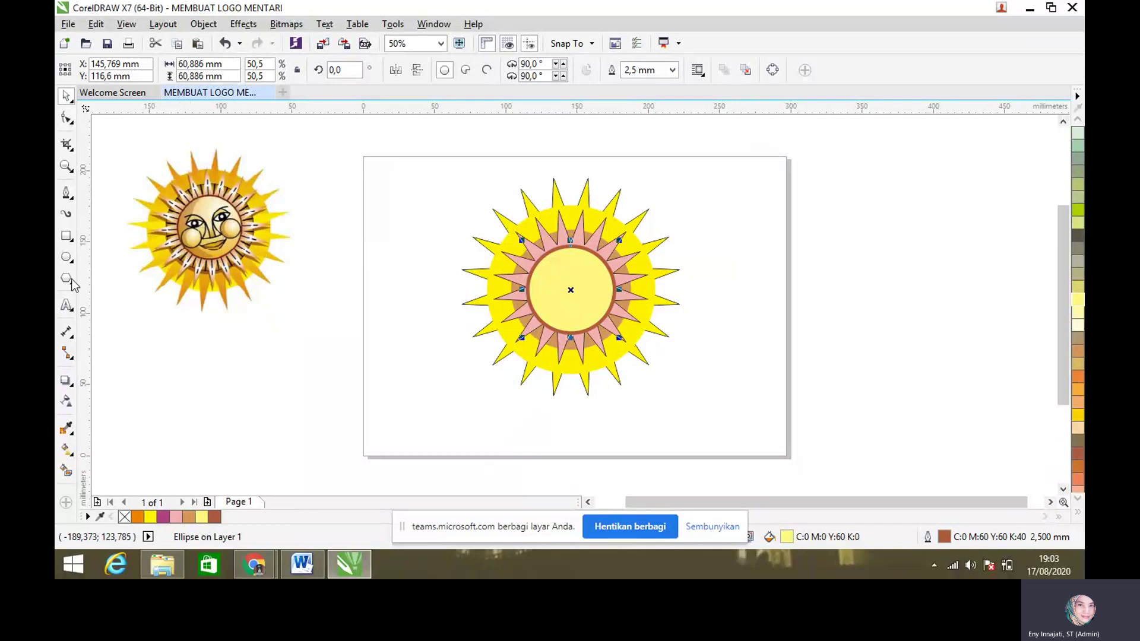
# Draw a circle about 19 mm in diameter just below the reference image and fill it with light yellow (C:0 M:0 Y:40 K:0)
pyautogui.click(66, 260)
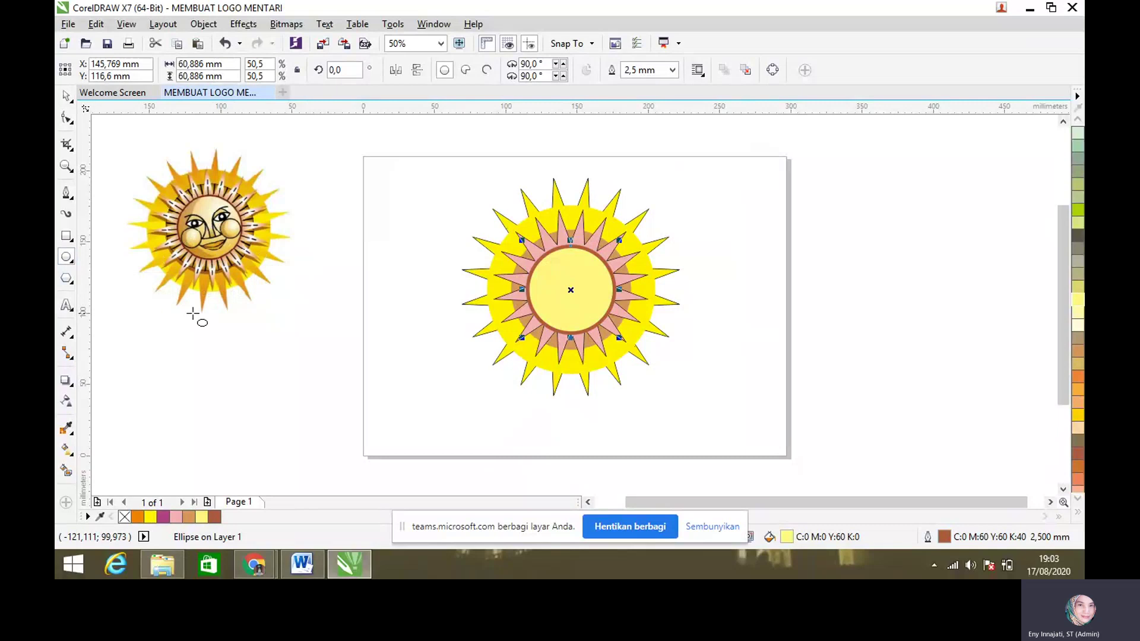
pyautogui.moveTo(298, 321); pyautogui.dragTo(324, 350)
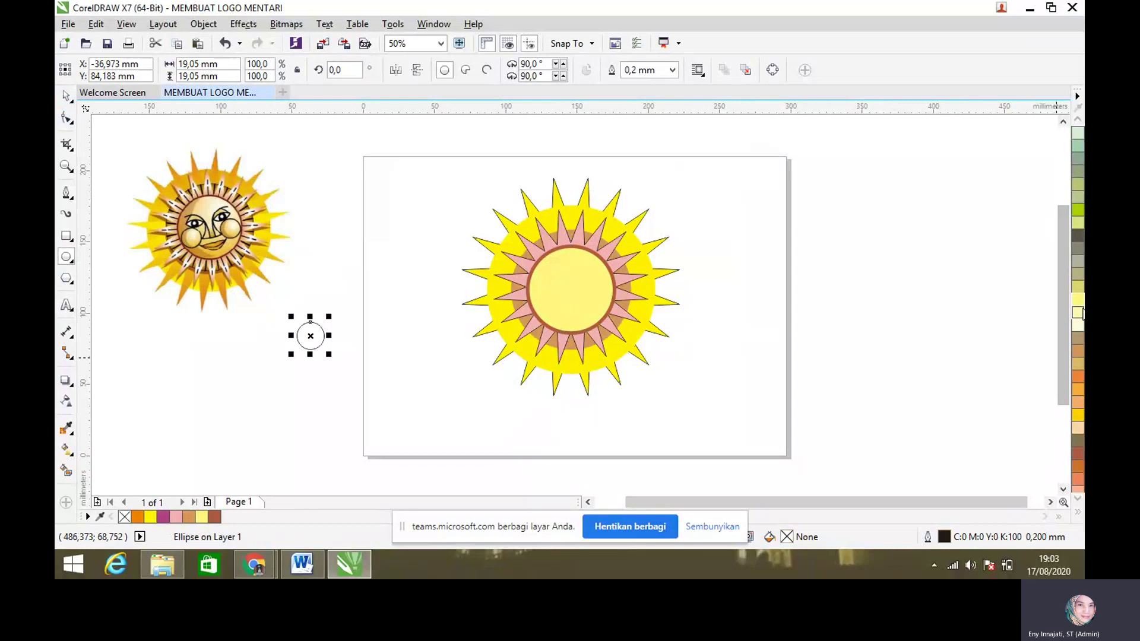
pyautogui.click(1078, 223)
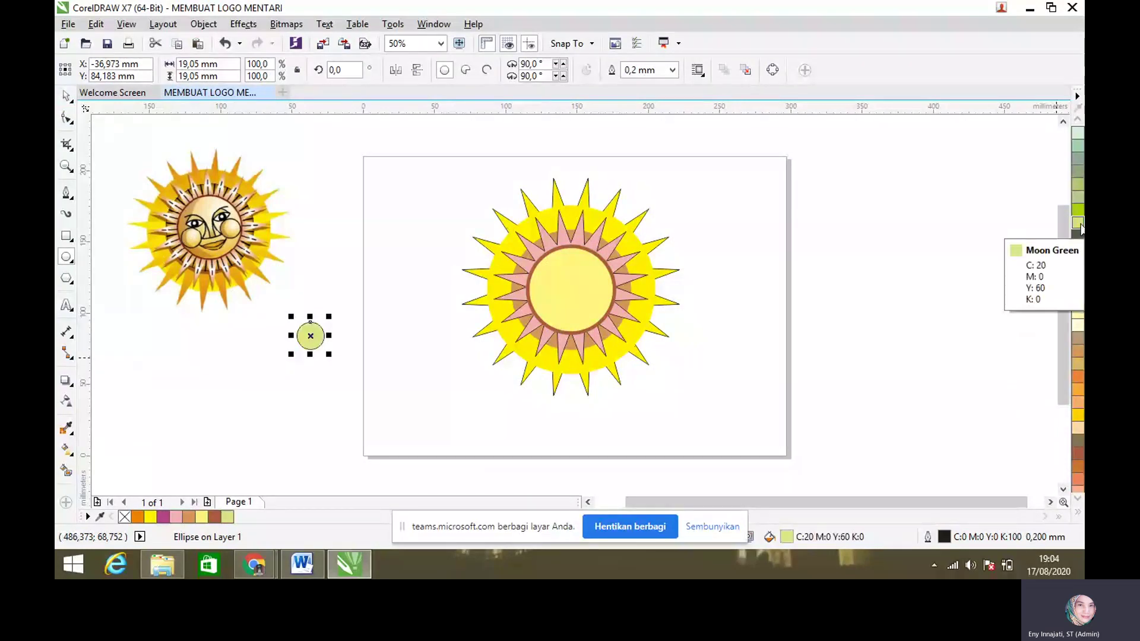
pyautogui.click(1077, 315)
pyautogui.press('space')
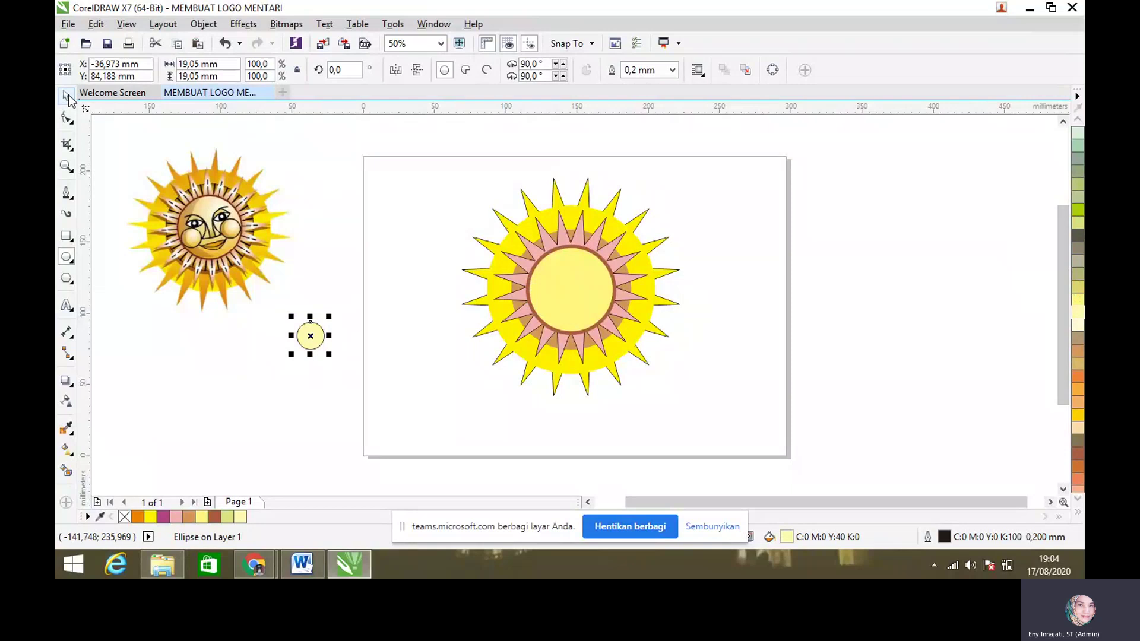
# Sample the face circle's yellow (C:0 M:0 Y:60 K:0) with the Color Eyedropper and apply it to the small circle
pyautogui.click(74, 436)
pyautogui.click(125, 428)
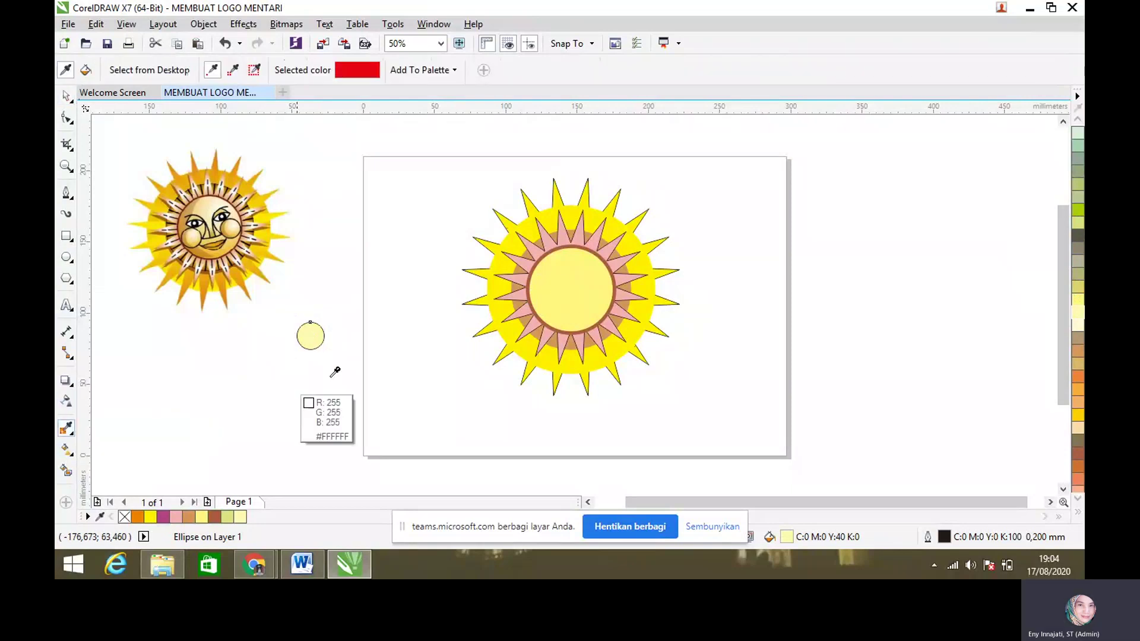
pyautogui.click(551, 283)
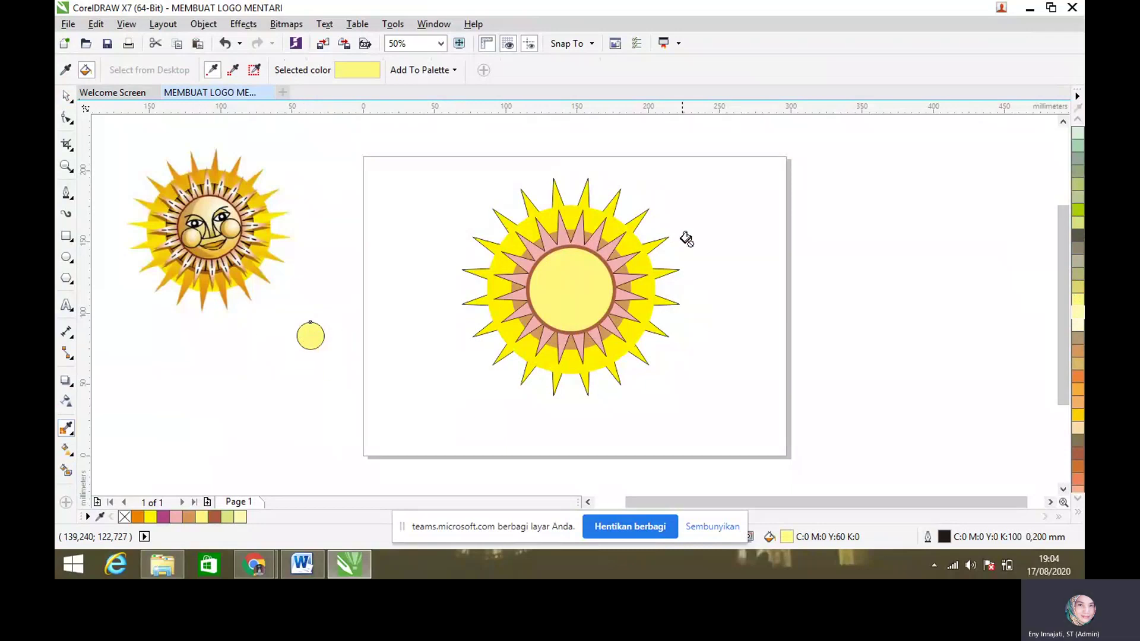
# Move the small circle onto the lower-left of the sun's face and place a copy near the face's right edge as cheeks
pyautogui.click(65, 96)
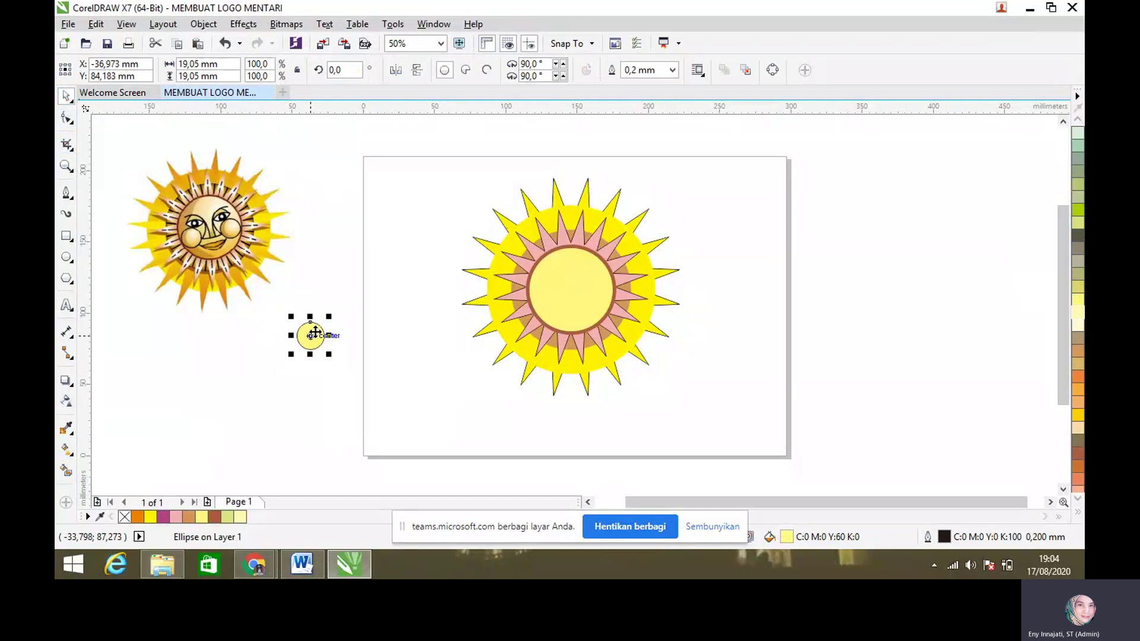
pyautogui.moveTo(317, 333); pyautogui.dragTo(614, 290)
pyautogui.press('Right')
pyautogui.press('Up')
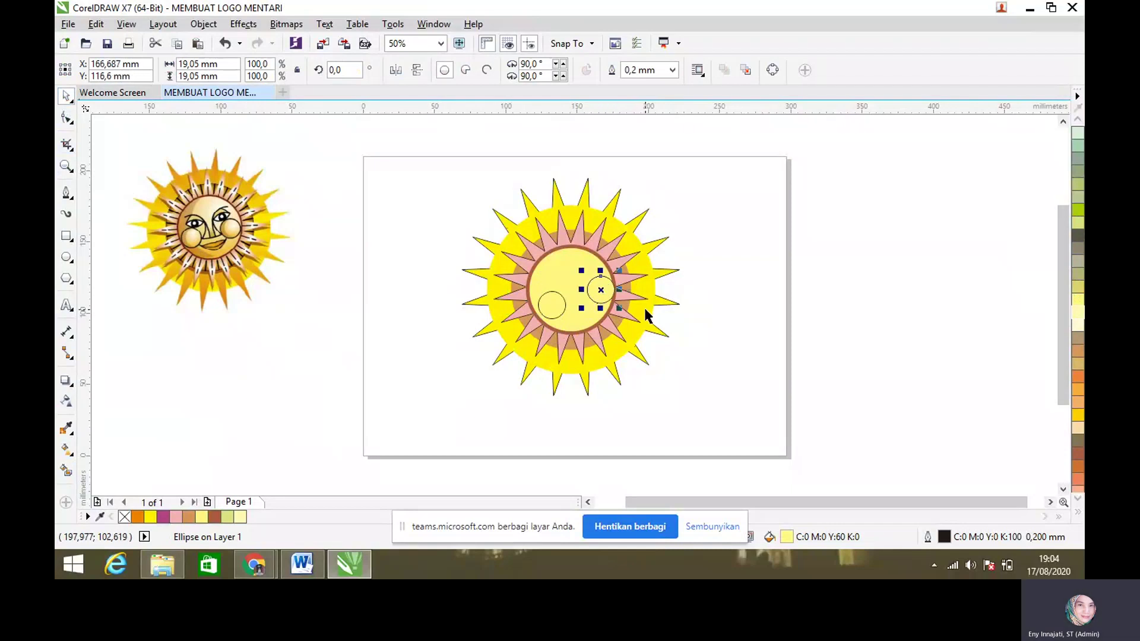
# Nudge the right cheek circle slightly left so it sits inside the face's brown outline
pyautogui.press('Left')
pyautogui.press('Left')
pyautogui.press('Left')
pyautogui.press('Left')
pyautogui.press('Left')
pyautogui.press('Left')
pyautogui.press('Left')
pyautogui.press('Left')
pyautogui.press('Left')
pyautogui.click(546, 300)
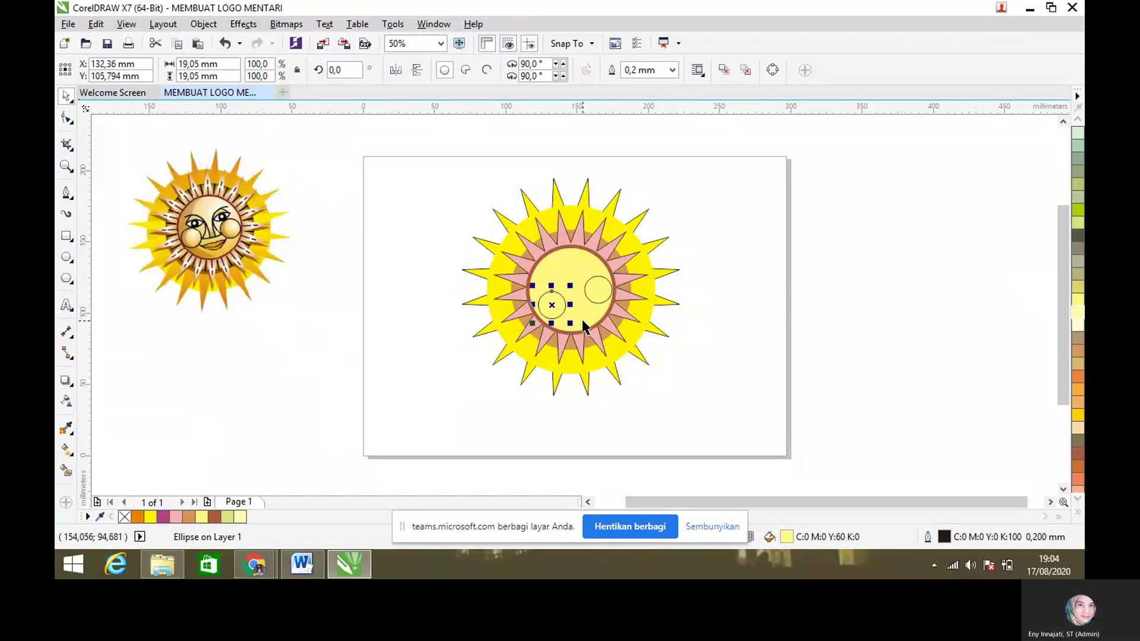
pyautogui.press('Escape')
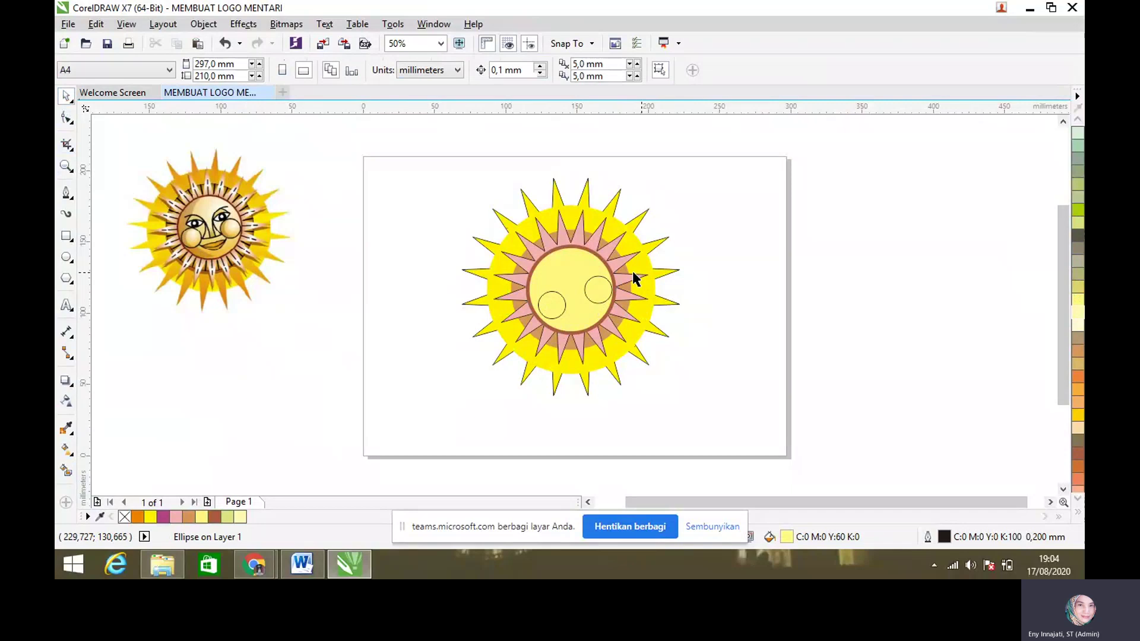
pyautogui.click(558, 297)
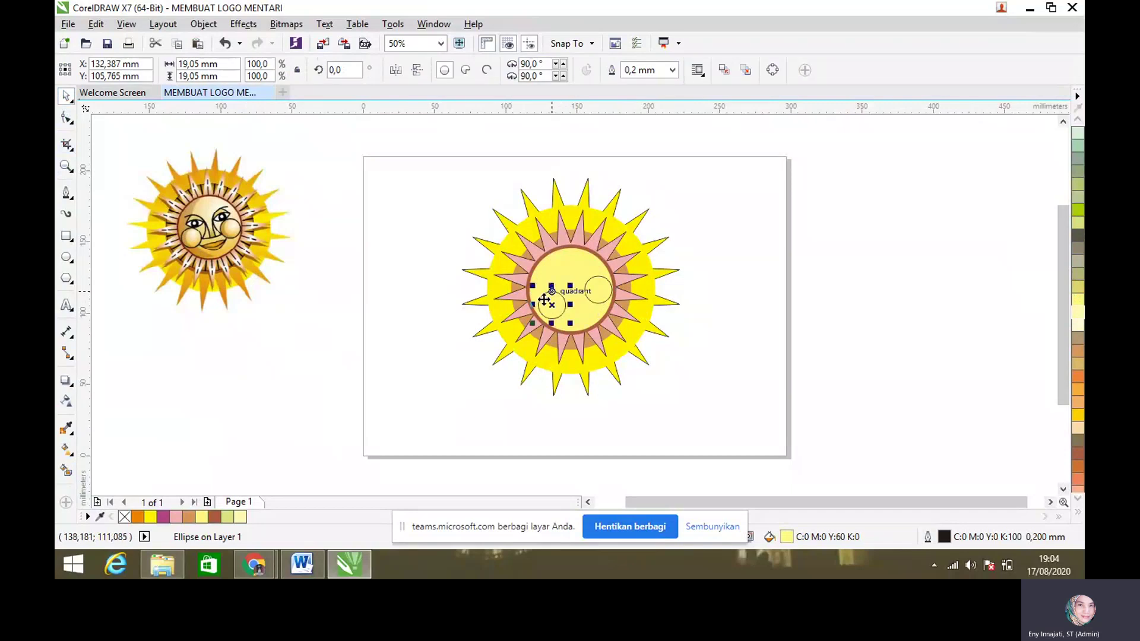
pyautogui.click(440, 293)
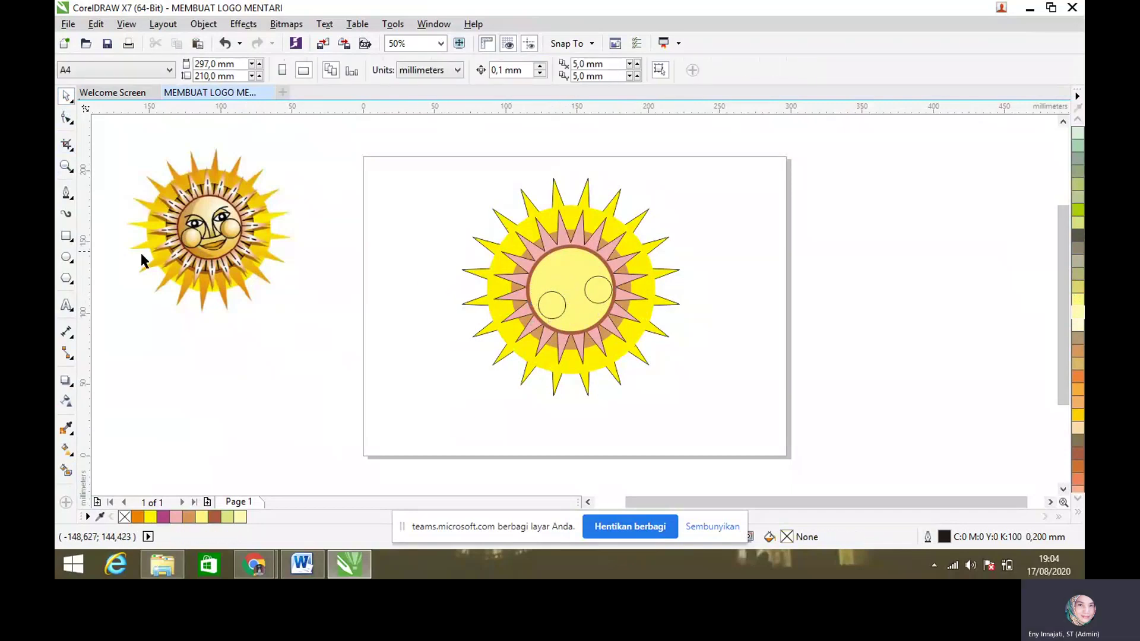
# Draw a white circle about 52 mm in diameter across the page's left edge and add a concentric black copy about 22 mm in diameter
pyautogui.click(67, 257)
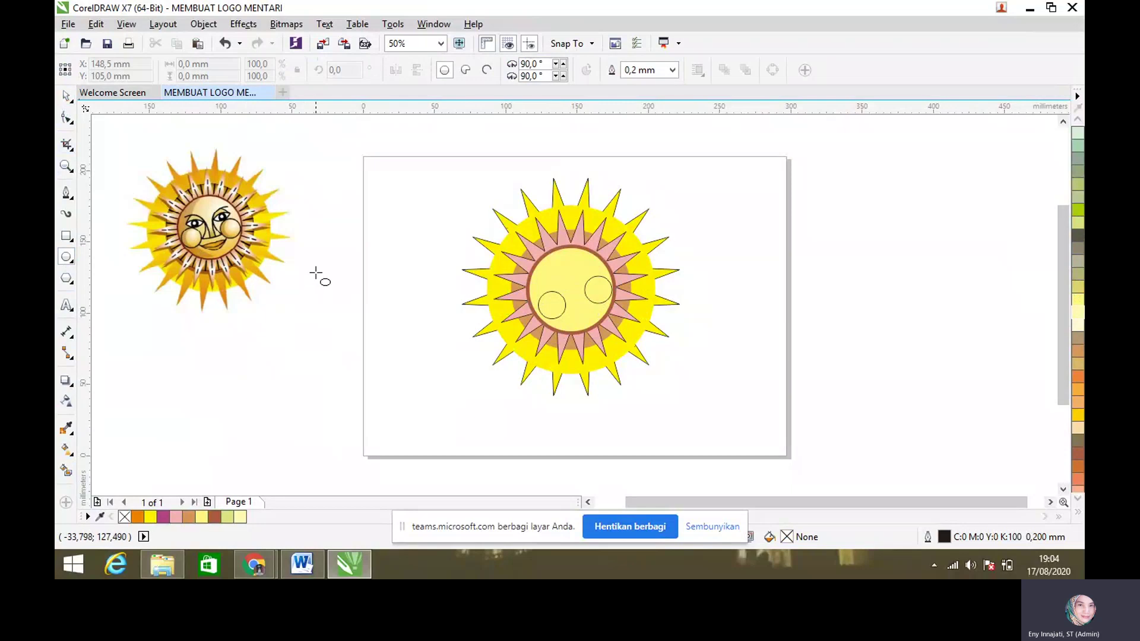
pyautogui.moveTo(319, 274)
pyautogui.mouseDown()
pyautogui.moveTo(348, 323)
pyautogui.moveTo(393, 348)
pyautogui.mouseUp()
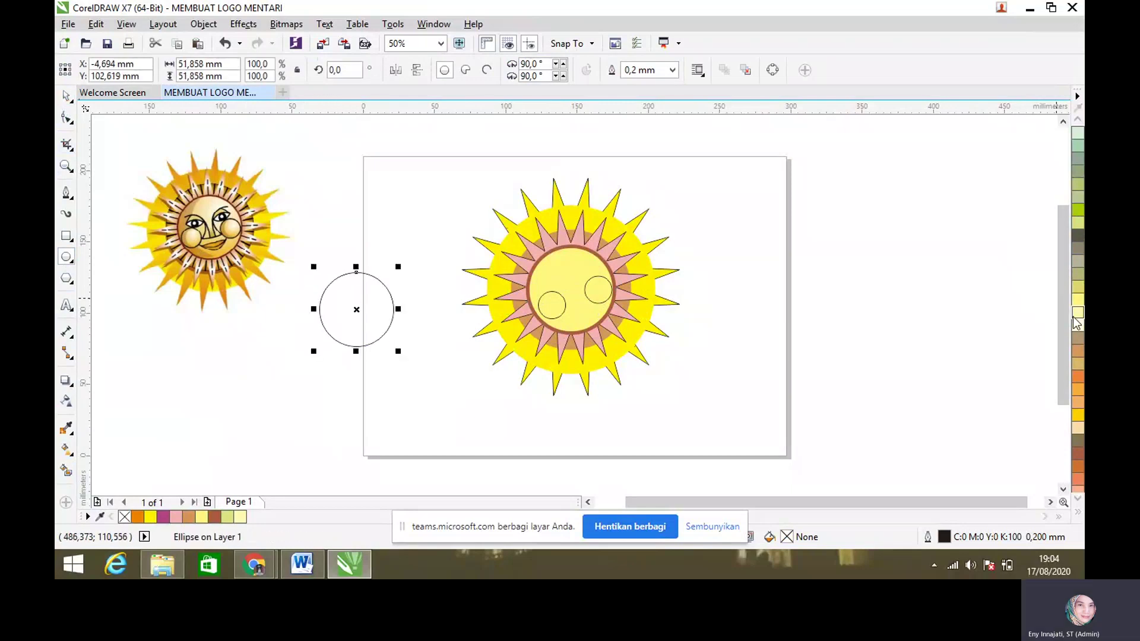
pyautogui.click(1077, 119)
pyautogui.click(1078, 119)
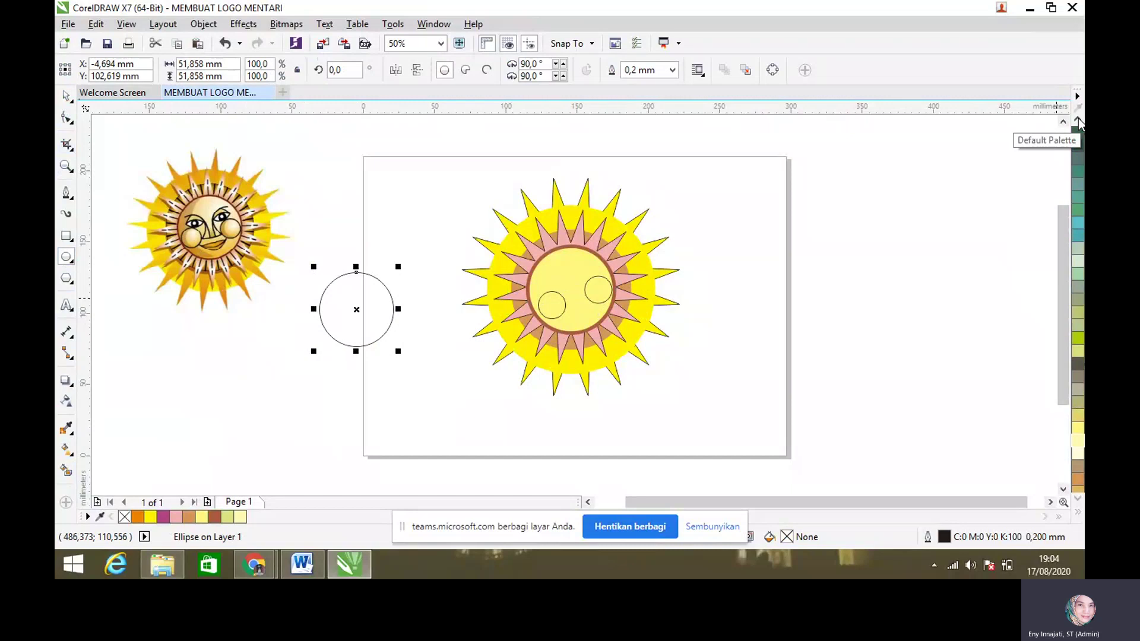
pyautogui.click(1077, 119)
pyautogui.click(1078, 119)
pyautogui.click(1077, 120)
pyautogui.click(1077, 120)
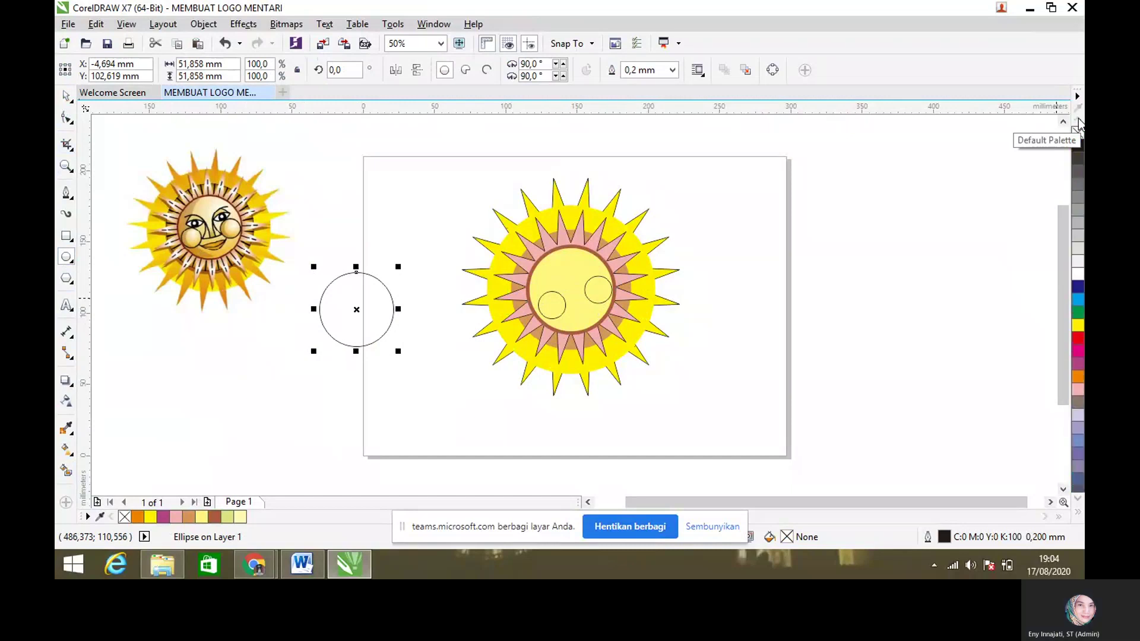
pyautogui.click(1077, 274)
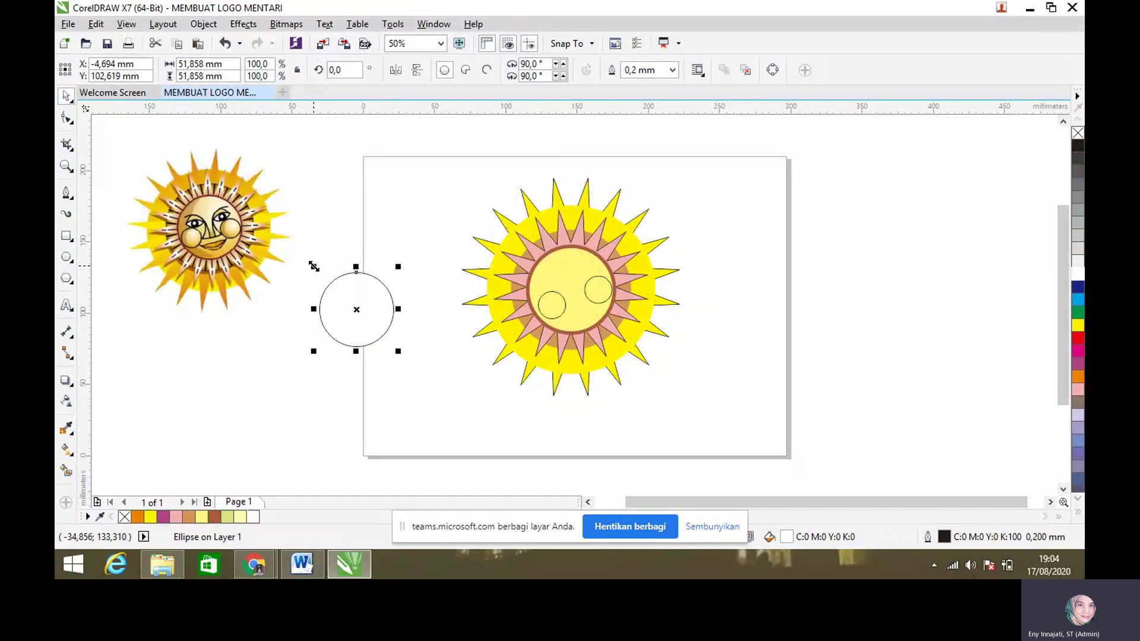
pyautogui.moveTo(313, 266); pyautogui.dragTo(325, 289)
pyautogui.click(1078, 145)
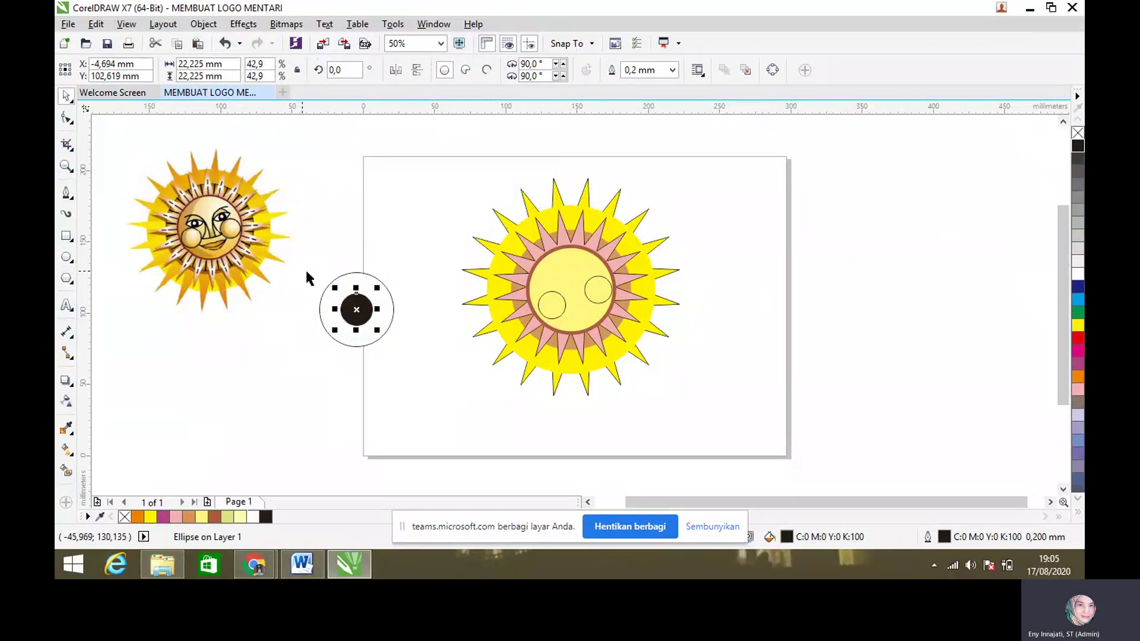
# Group the white and black circles into one eye and scale it down to about 15 mm in diameter
pyautogui.moveTo(306, 273); pyautogui.dragTo(423, 371)
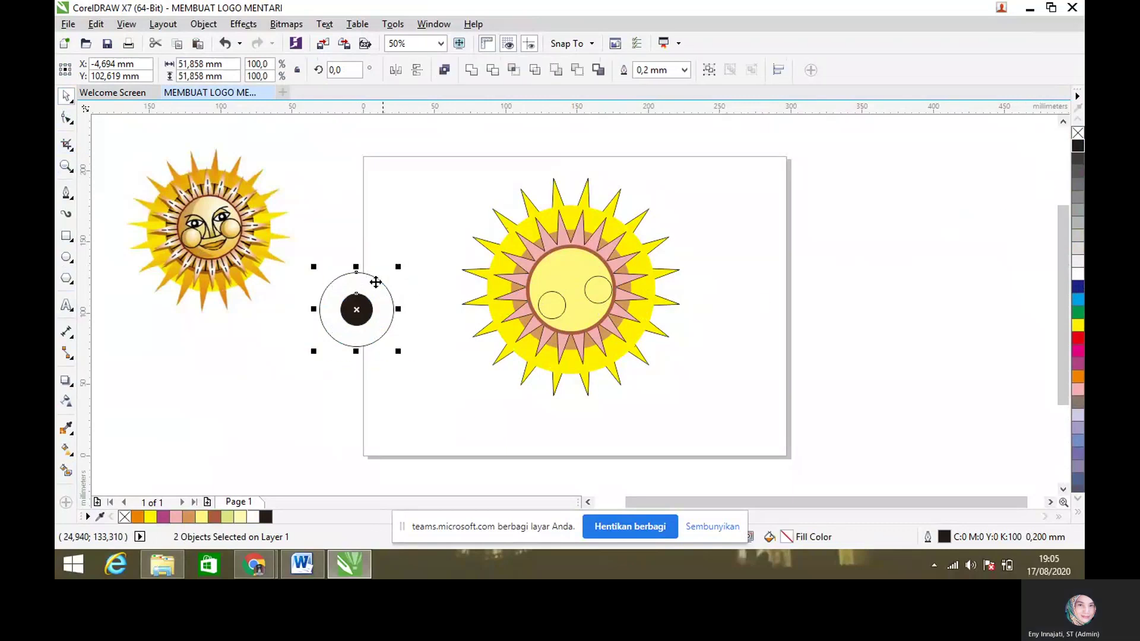
pyautogui.rightClick(366, 301)
pyautogui.click(417, 291)
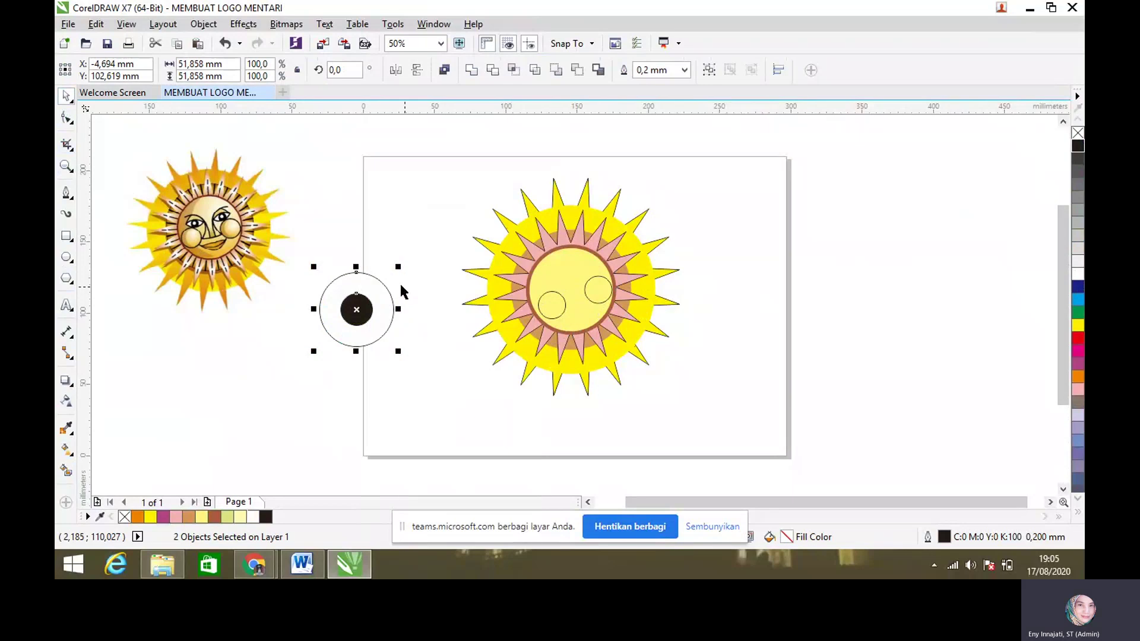
pyautogui.moveTo(399, 267); pyautogui.dragTo(364, 321)
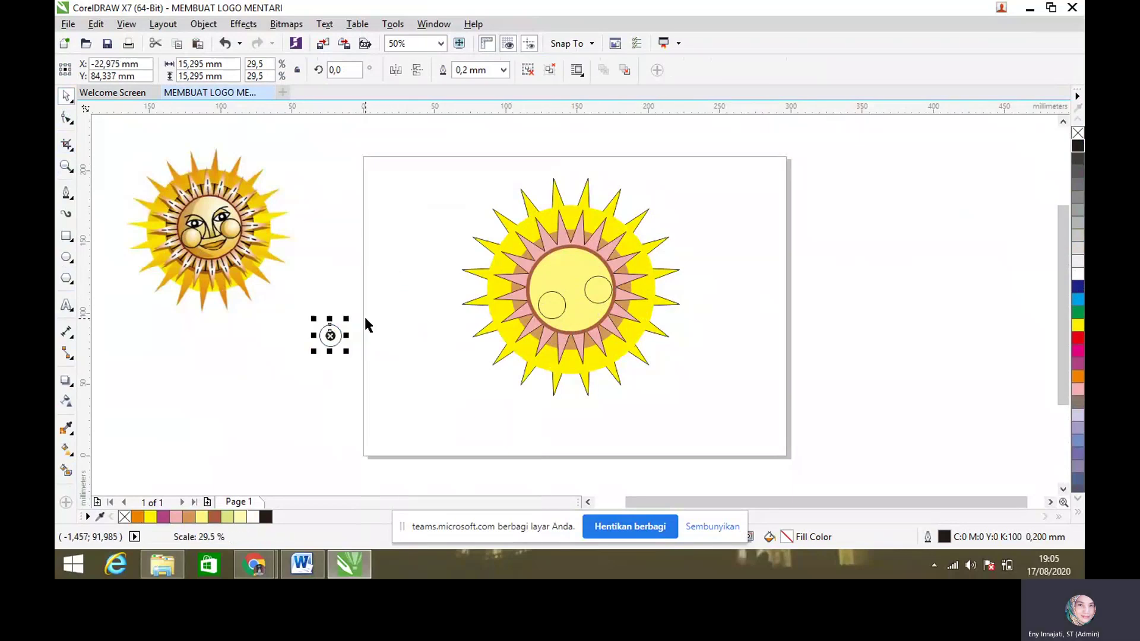
# Place the eye and a copy of it above the two cheeks, and shift the left cheek slightly down and inward
pyautogui.moveTo(555, 278); pyautogui.dragTo(559, 312)
pyautogui.click(442, 287)
pyautogui.click(449, 248)
pyautogui.click(593, 290)
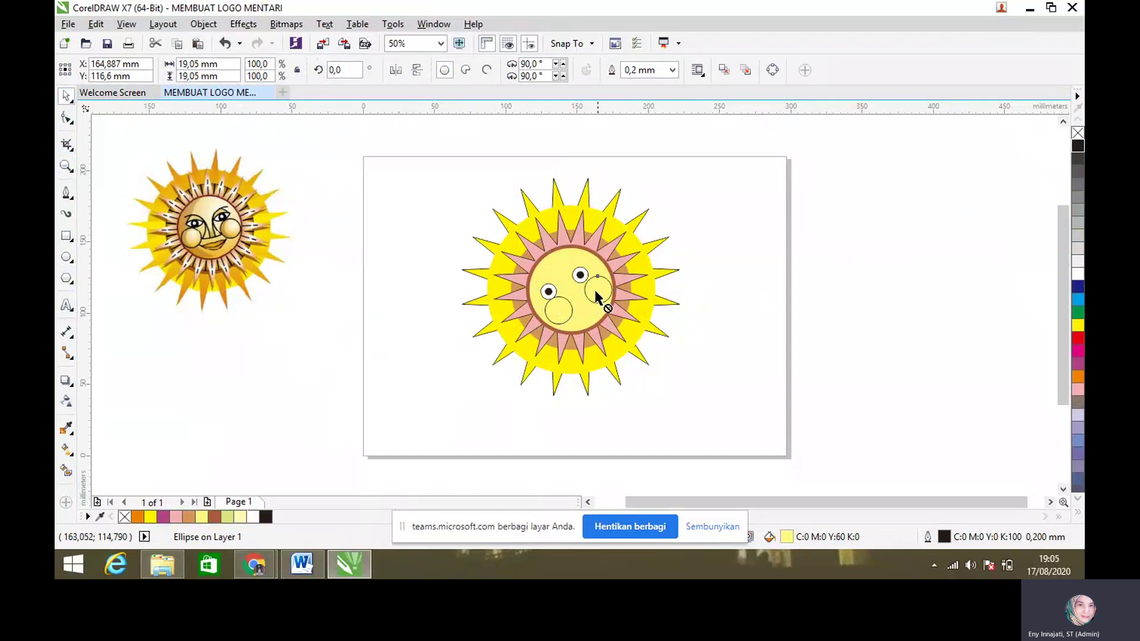
pyautogui.click(380, 288)
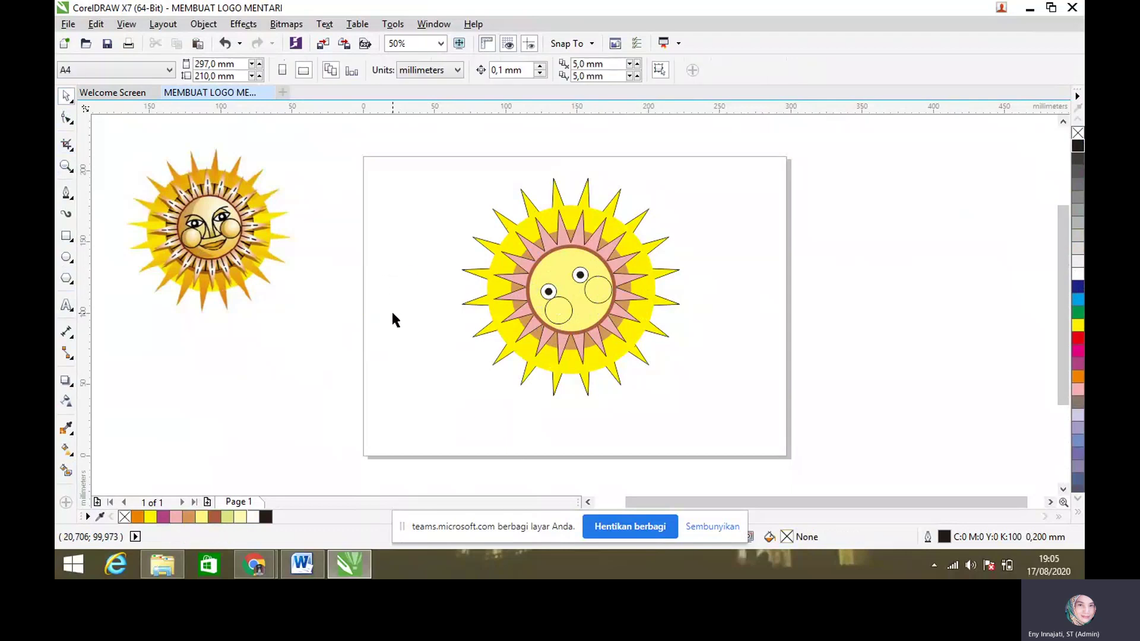
# Draw a near-horizontal freehand line about 24 mm long beside the page, below and to the right of the reference image
pyautogui.click(71, 203)
pyautogui.click(117, 193)
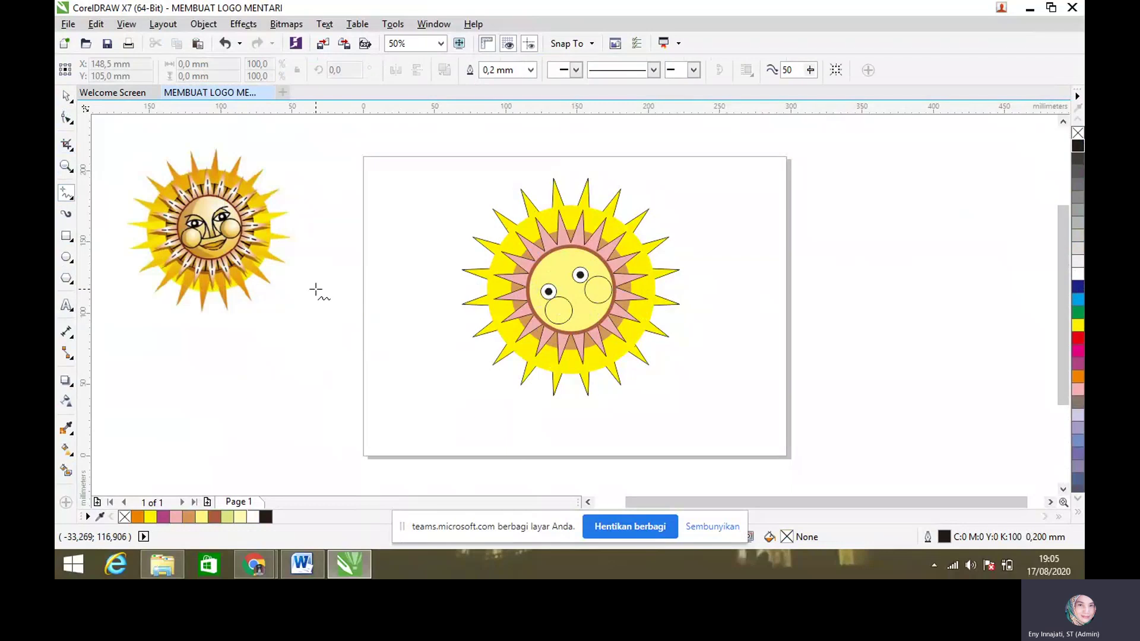
pyautogui.click(315, 291)
pyautogui.click(349, 290)
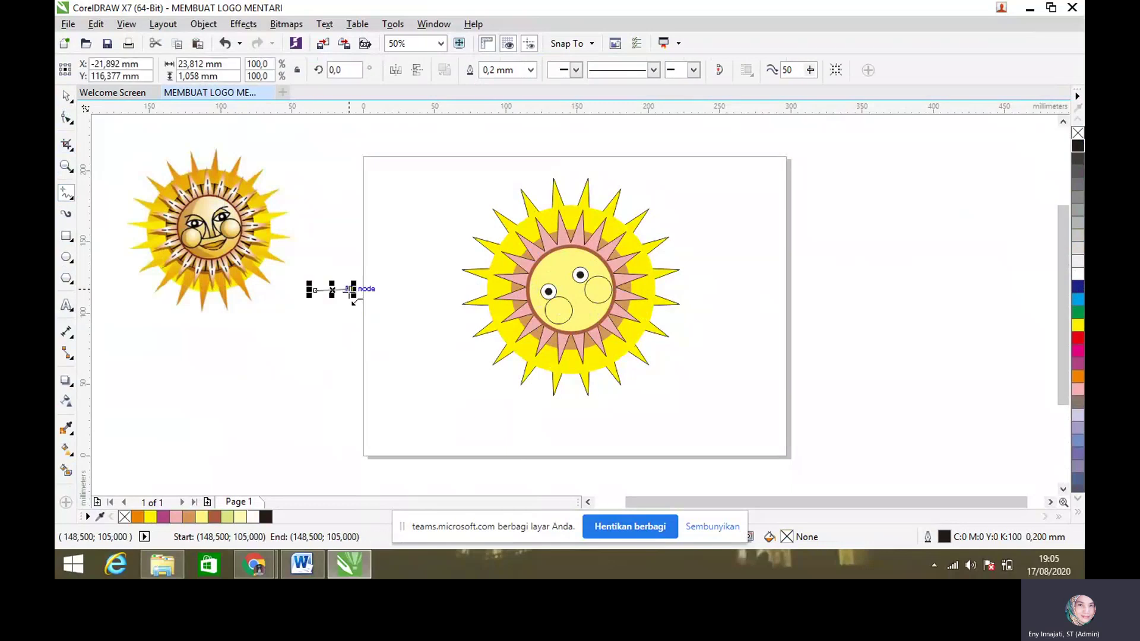
# Convert the line to a curve and bend its middle upward into an eyebrow arc about 5 mm high
pyautogui.click(68, 118)
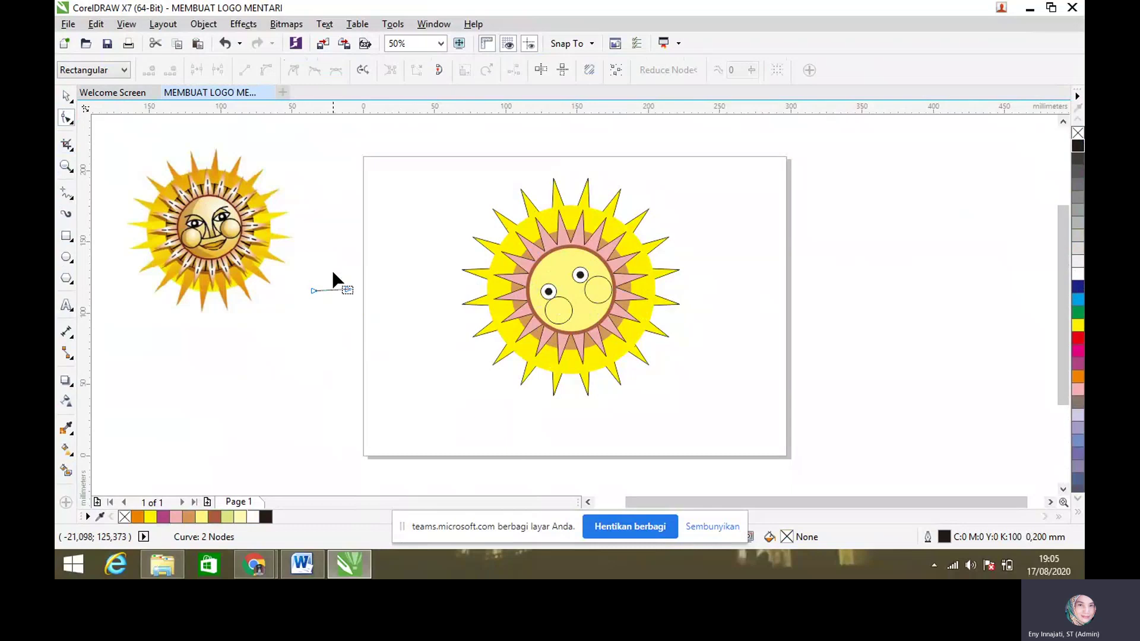
pyautogui.click(331, 291)
pyautogui.click(268, 71)
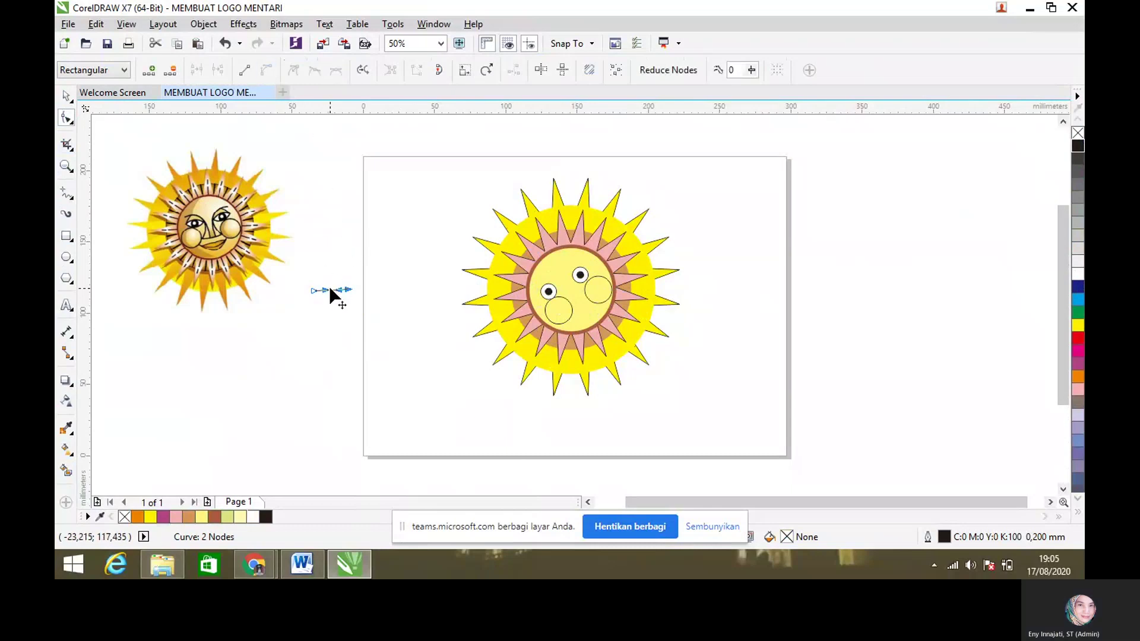
pyautogui.moveTo(330, 290); pyautogui.dragTo(333, 285)
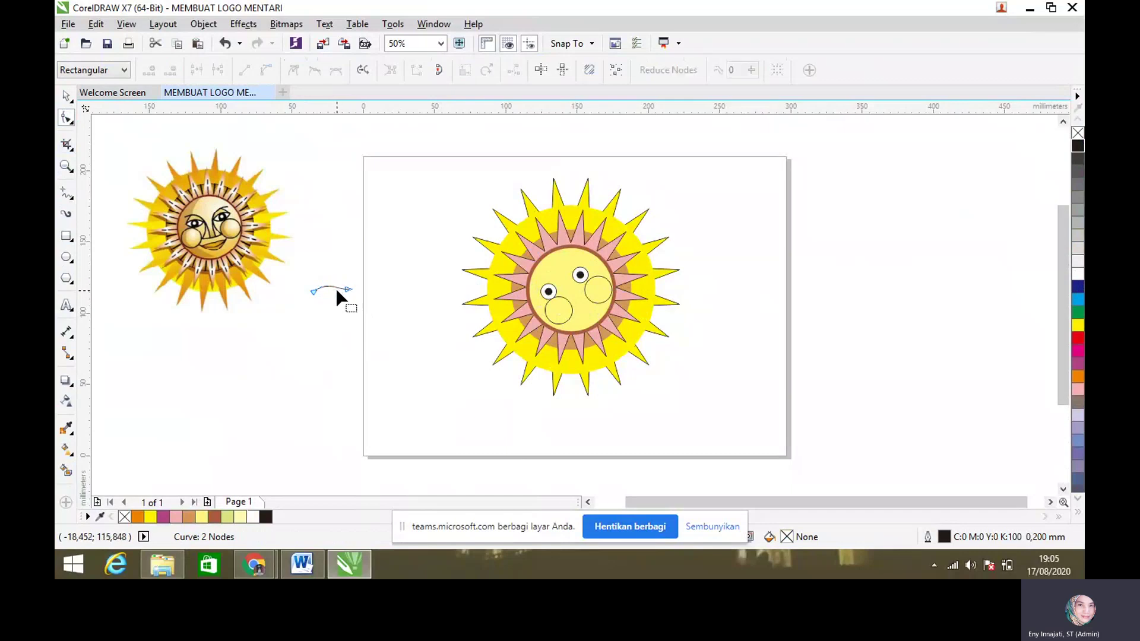
pyautogui.click(338, 295)
pyautogui.moveTo(340, 298); pyautogui.dragTo(338, 287)
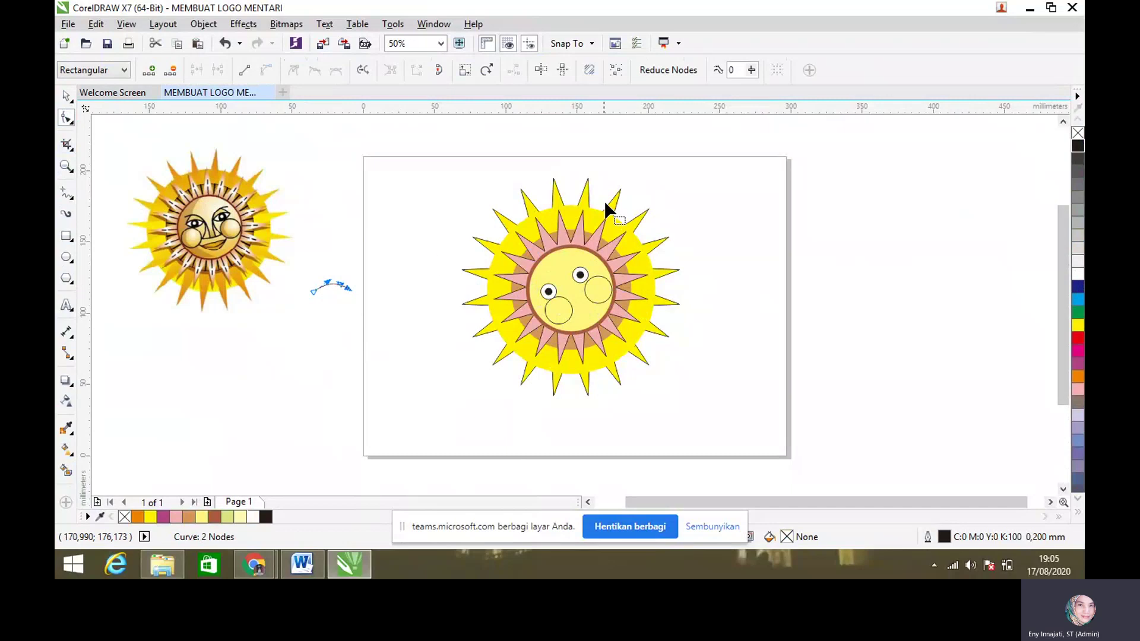
# Set the eyebrow arc's outline width to 2.5 mm
pyautogui.press('space')
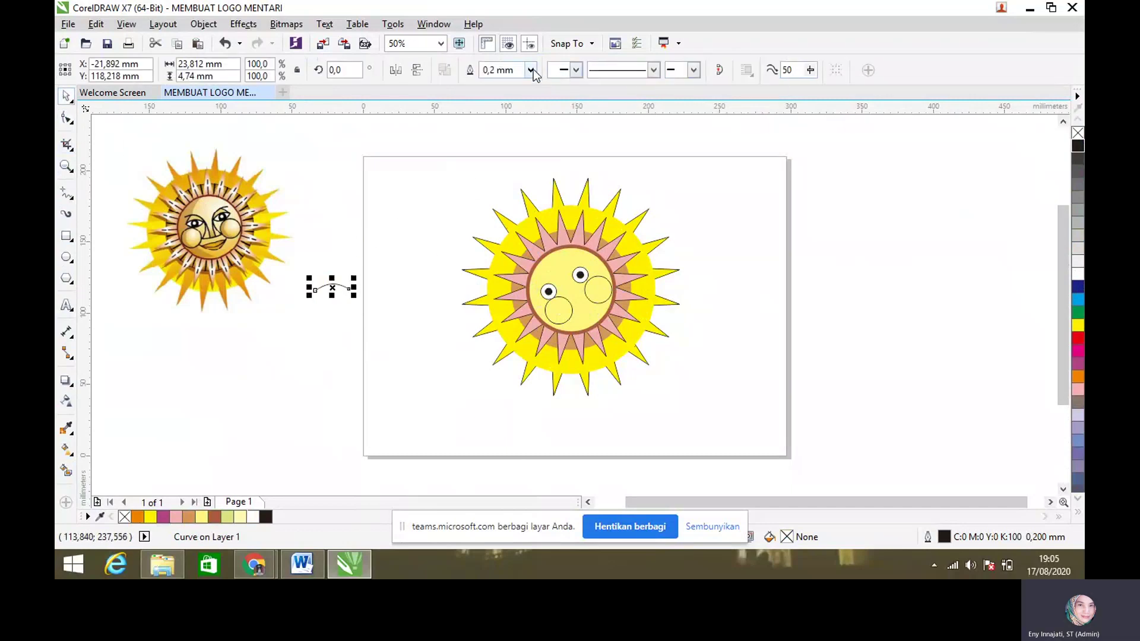
pyautogui.click(530, 70)
pyautogui.click(403, 200)
pyautogui.click(530, 70)
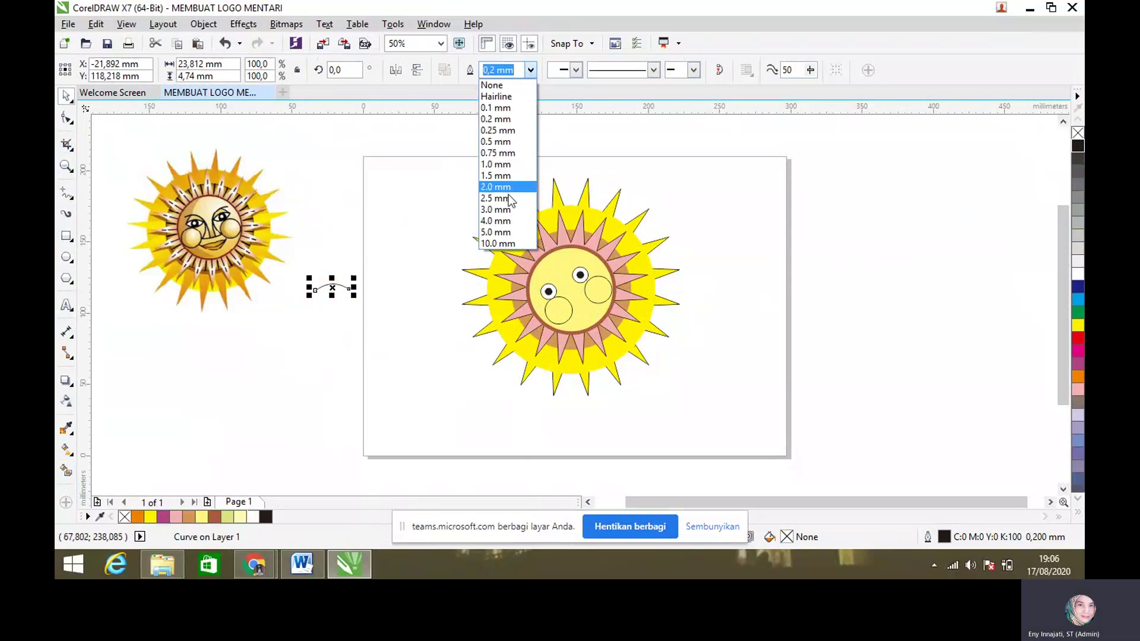
pyautogui.click(508, 202)
pyautogui.click(320, 218)
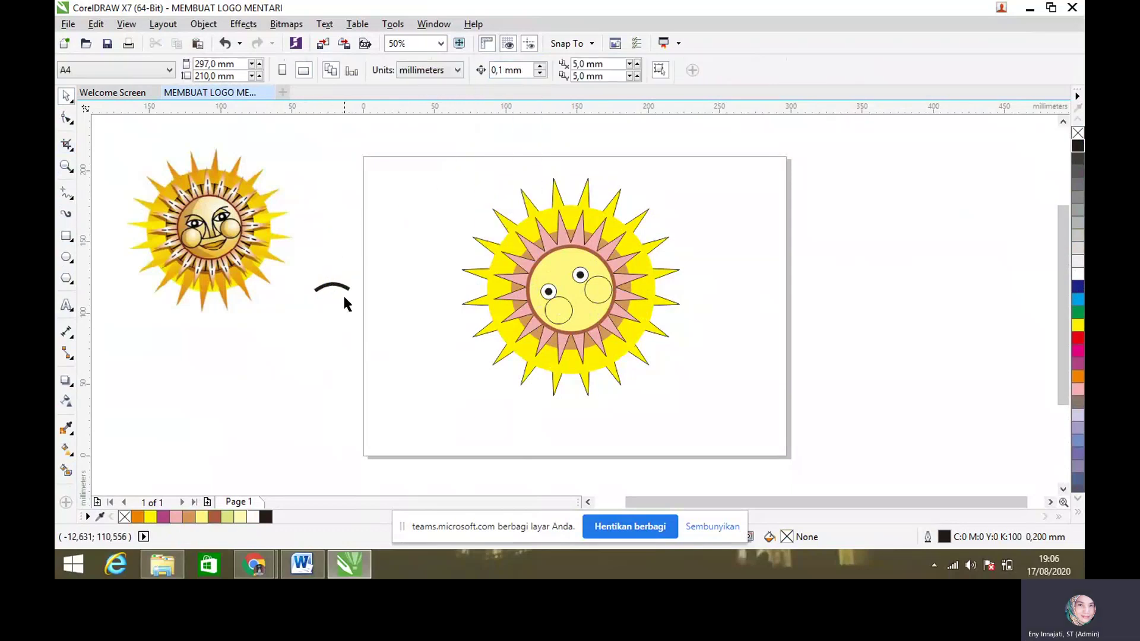
# Rotate the eyebrow arc counterclockwise by about 22 degrees
pyautogui.click(332, 289)
pyautogui.click(355, 287)
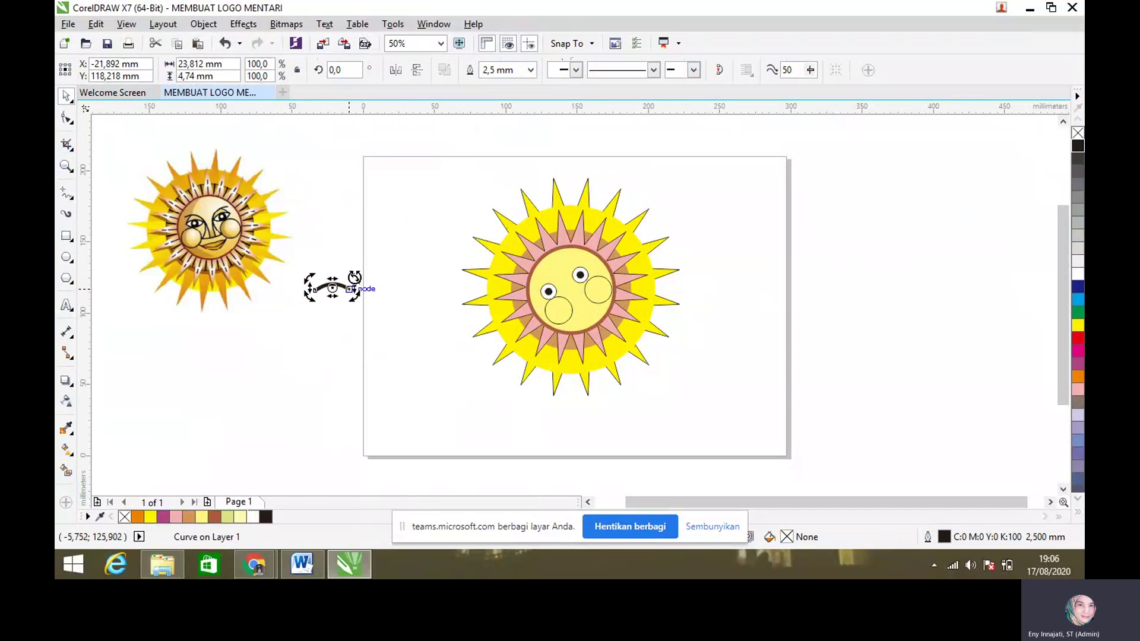
pyautogui.moveTo(354, 277); pyautogui.dragTo(347, 270)
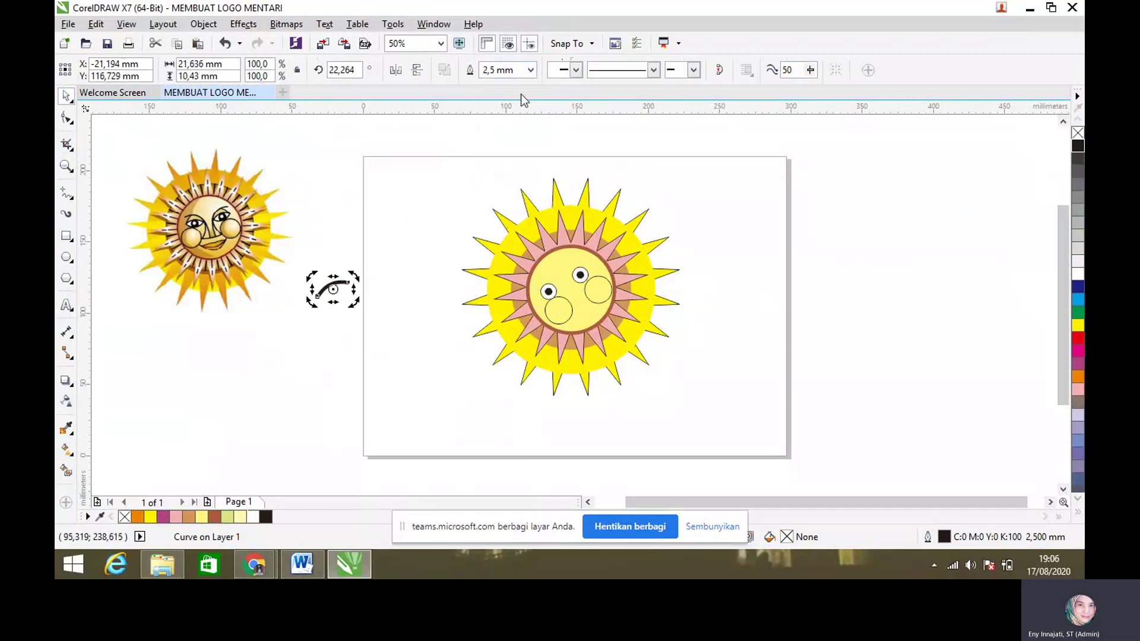
# Set the eyebrow arc's outline width to 2.0 mm and rotate it back to nearly level, at about 358 degrees
pyautogui.click(529, 71)
pyautogui.click(500, 187)
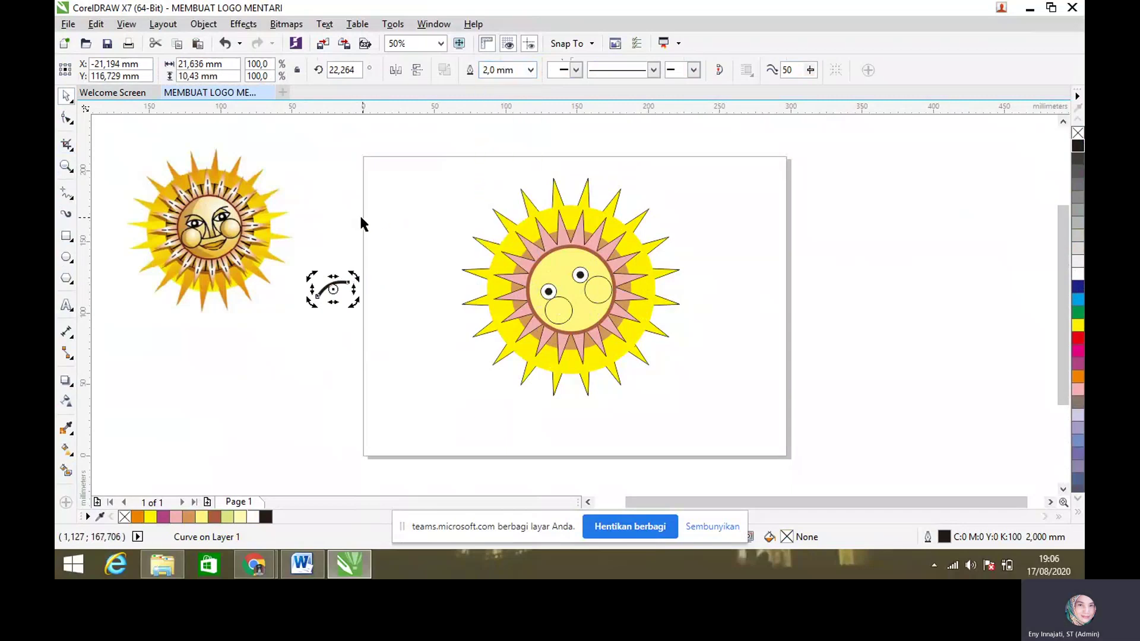
pyautogui.click(347, 264)
pyautogui.click(342, 286)
pyautogui.click(332, 291)
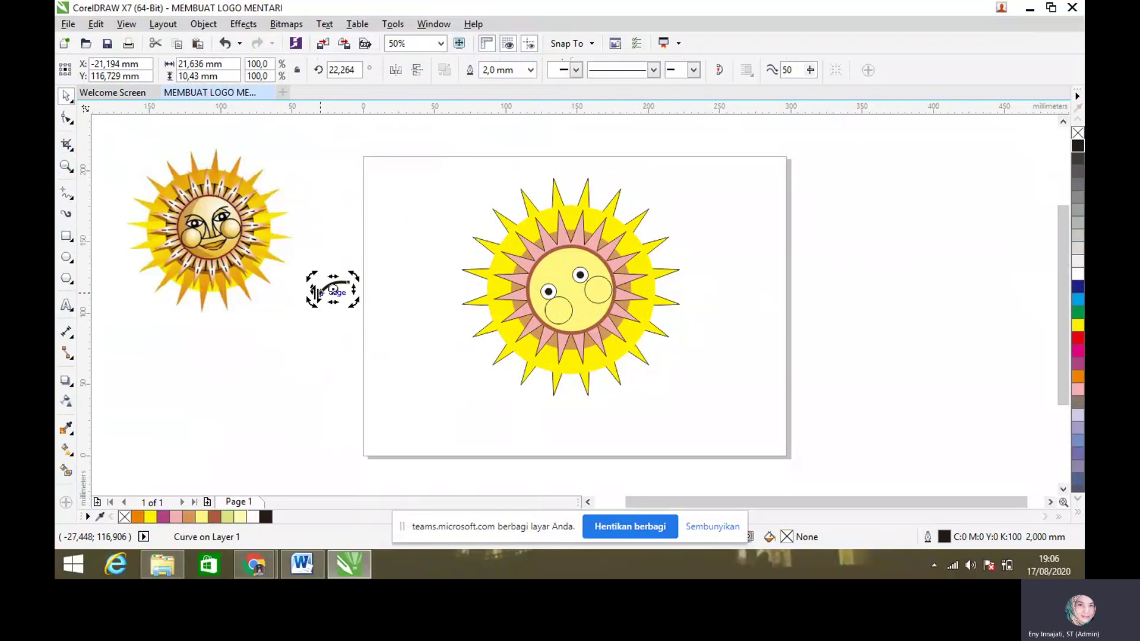
pyautogui.click(359, 280)
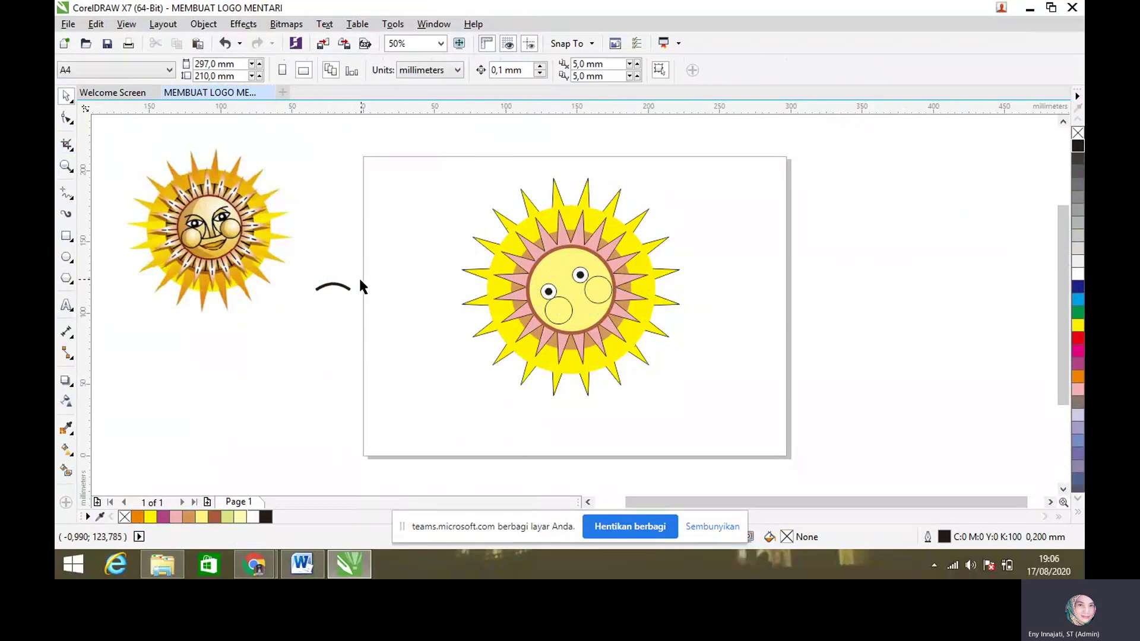
# Duplicate the eyebrow arc and move the copy to the empty upper-left area of the page
pyautogui.click(335, 288)
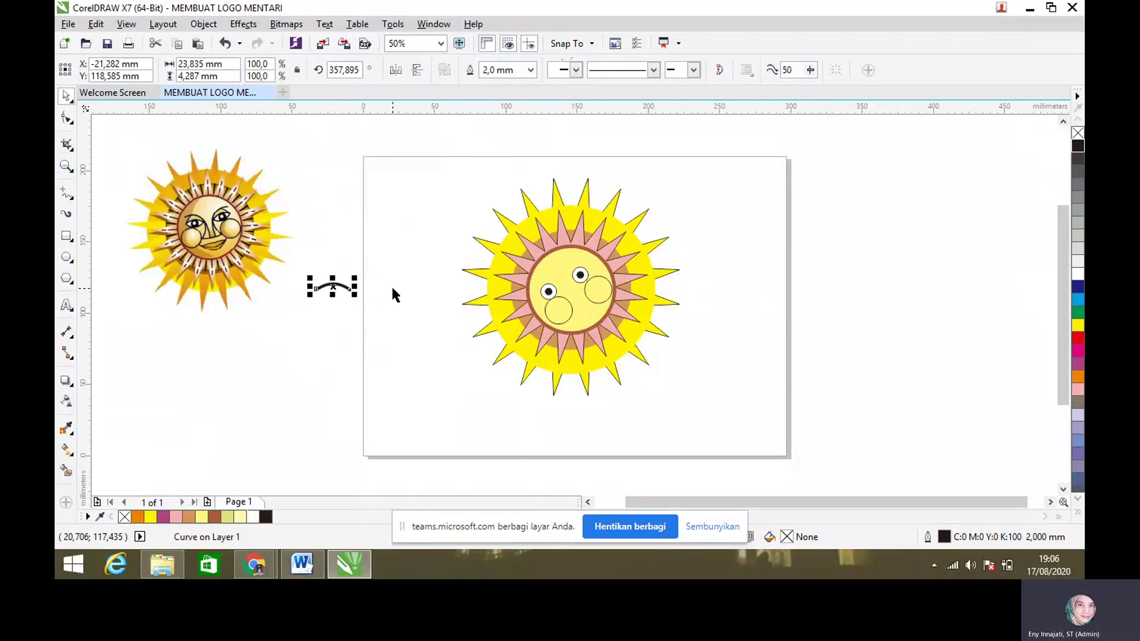
pyautogui.hotkey('ctrl', 'd')
pyautogui.click(396, 252)
pyautogui.moveTo(343, 282); pyautogui.dragTo(416, 208)
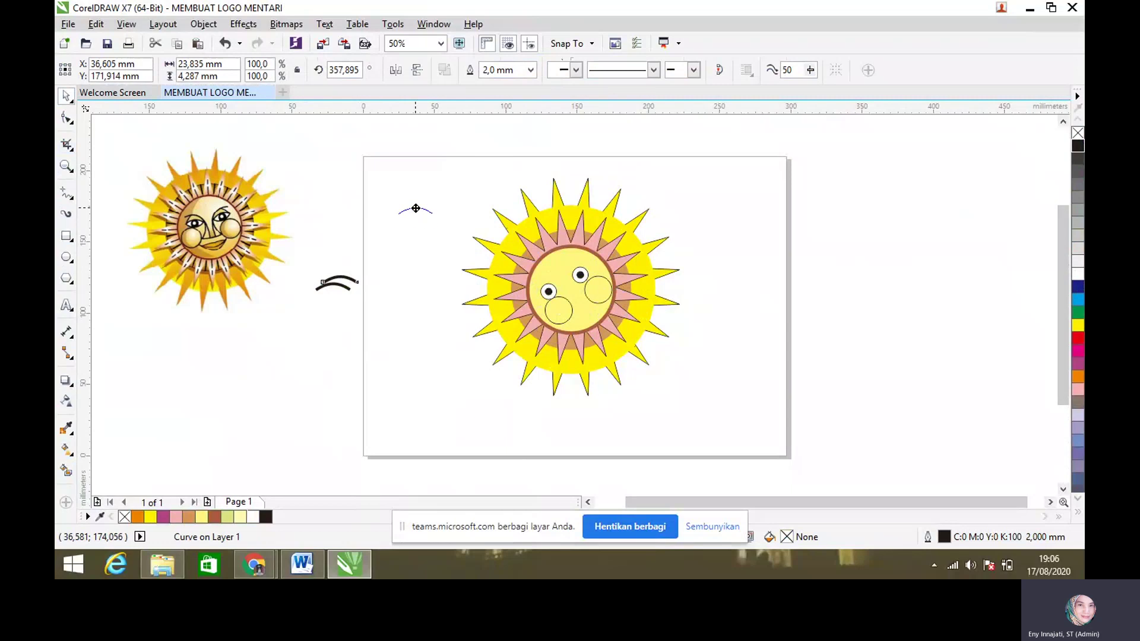
# Rotate the original eyebrow arc beside the page to about 13 degrees
pyautogui.click(351, 288)
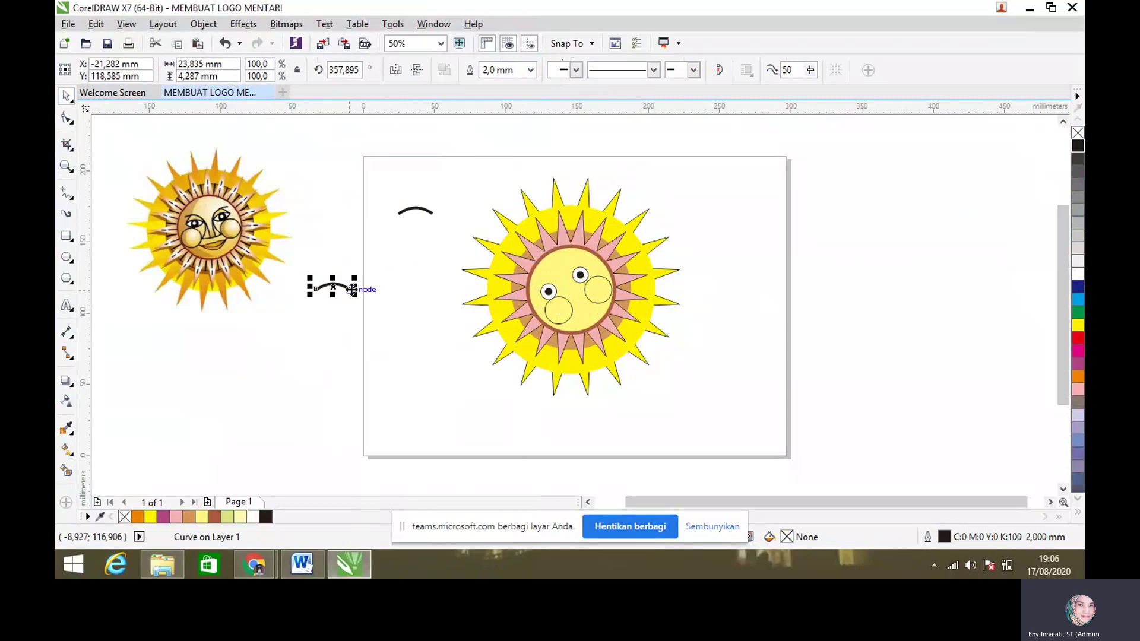
pyautogui.click(351, 288)
pyautogui.moveTo(308, 275); pyautogui.dragTo(310, 295)
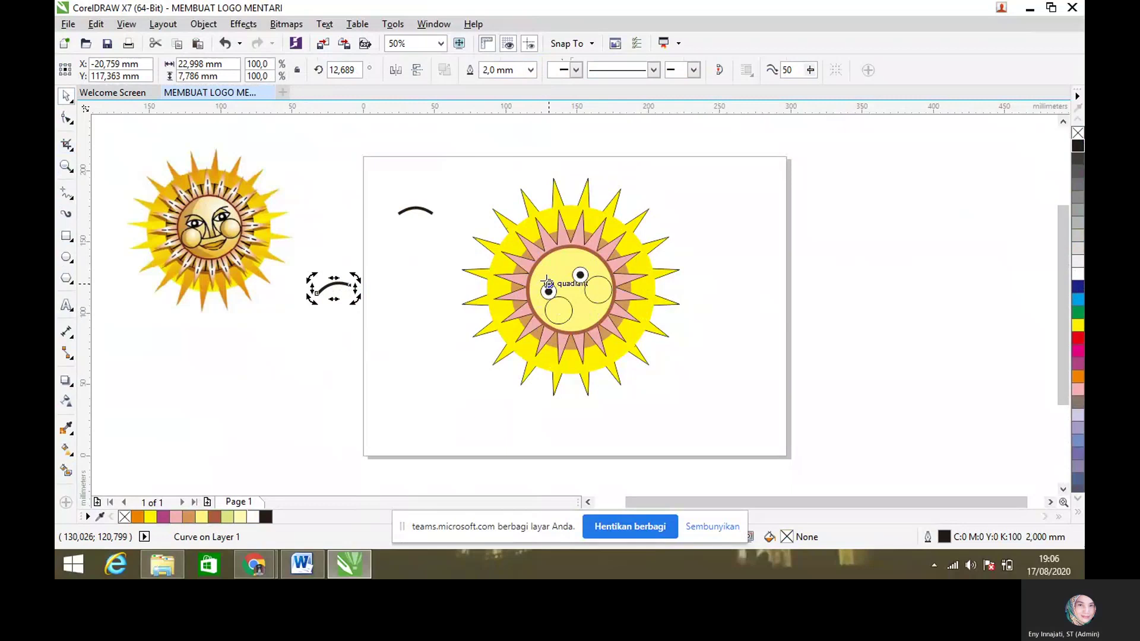
pyautogui.click(225, 42)
pyautogui.click(415, 301)
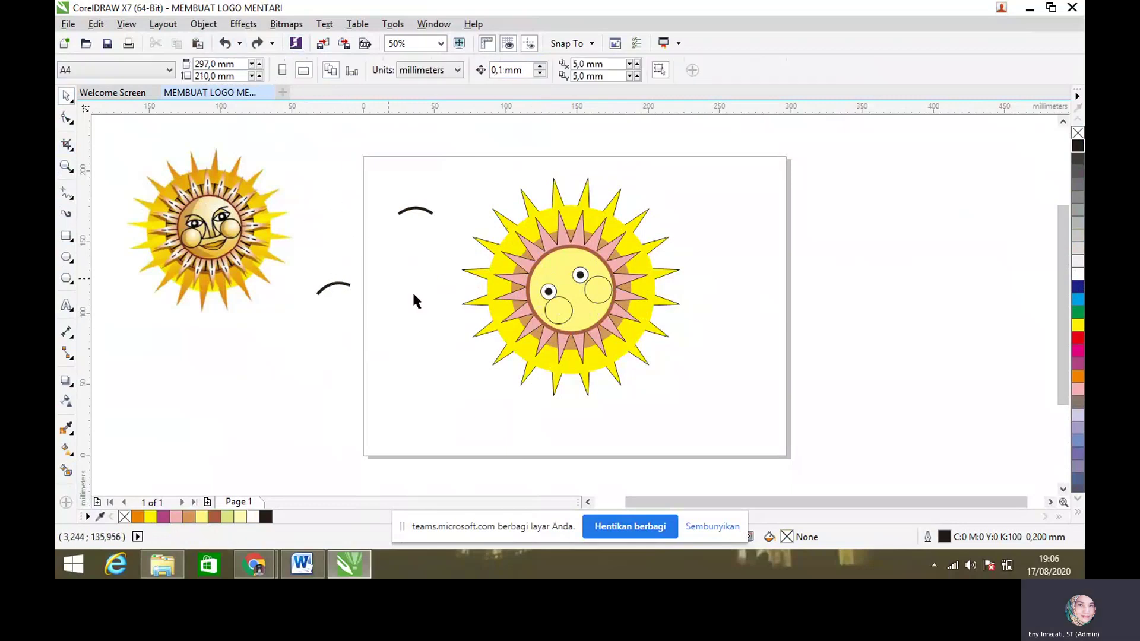
# Rotate the copied eyebrow arc to about 17 degrees and move it onto the face above the right eye
pyautogui.click(415, 209)
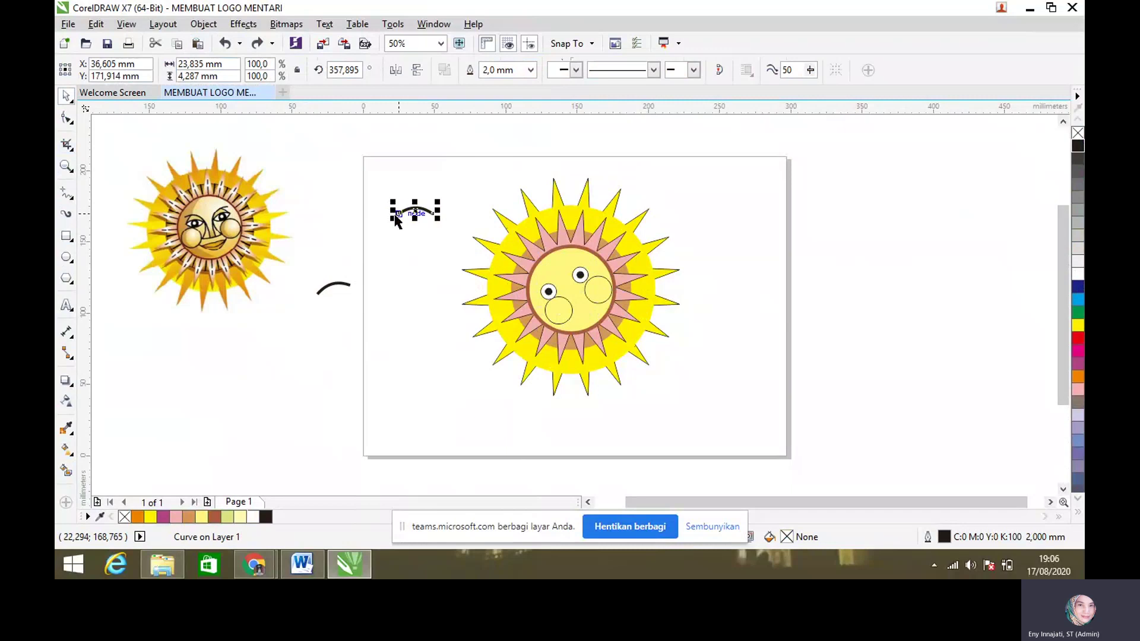
pyautogui.click(395, 214)
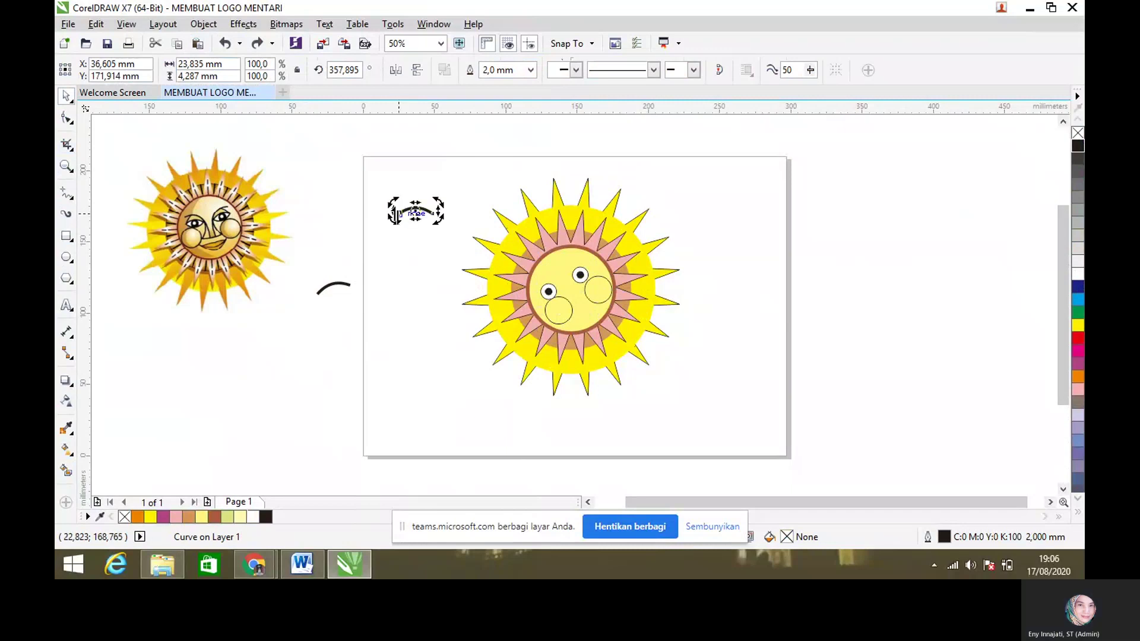
pyautogui.moveTo(392, 219); pyautogui.dragTo(579, 260)
pyautogui.click(418, 213)
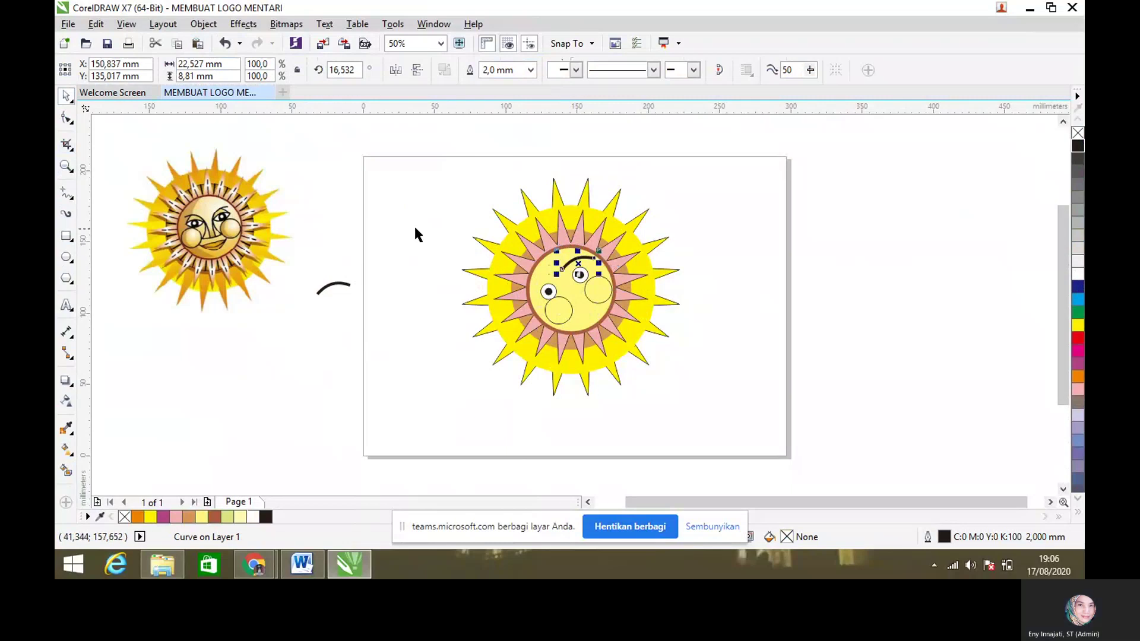
# Fit the other arc above the left eye and shrink the right eyebrow to about 11 mm wide, rotated to about 31 degrees
pyautogui.click(353, 252)
pyautogui.click(335, 288)
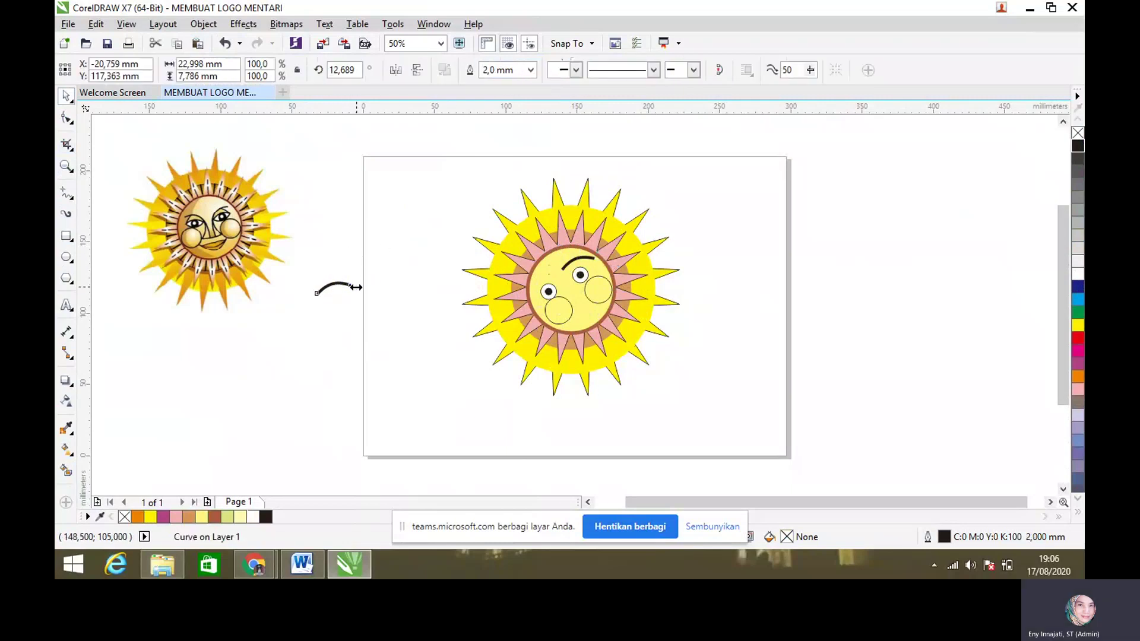
pyautogui.moveTo(368, 288); pyautogui.dragTo(566, 267)
pyautogui.press('Escape')
pyautogui.click(433, 236)
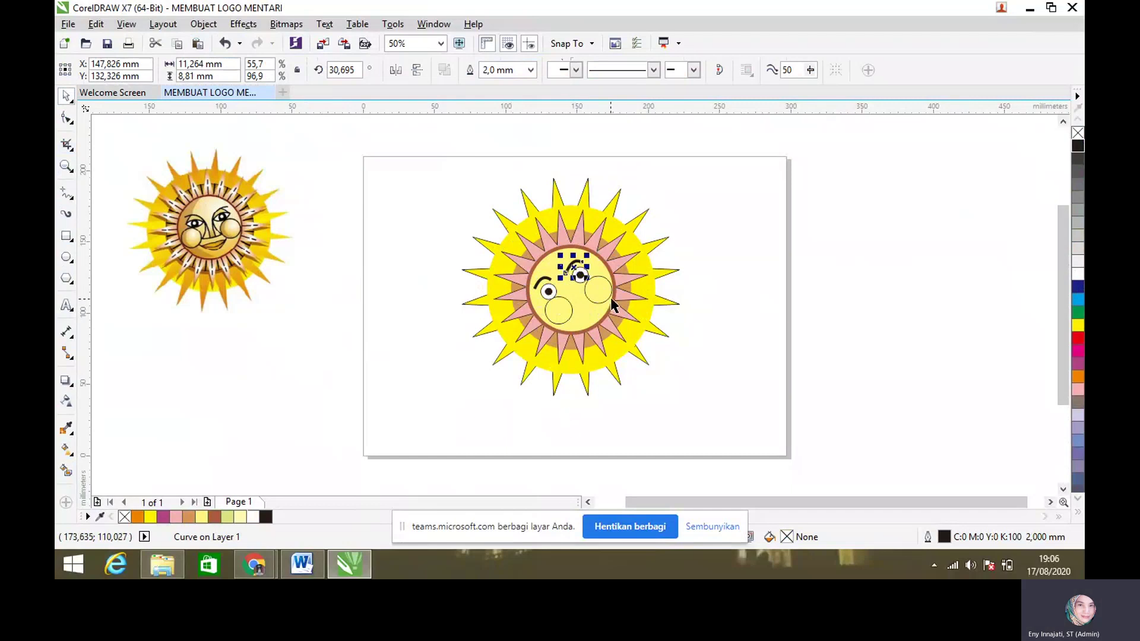
pyautogui.click(310, 278)
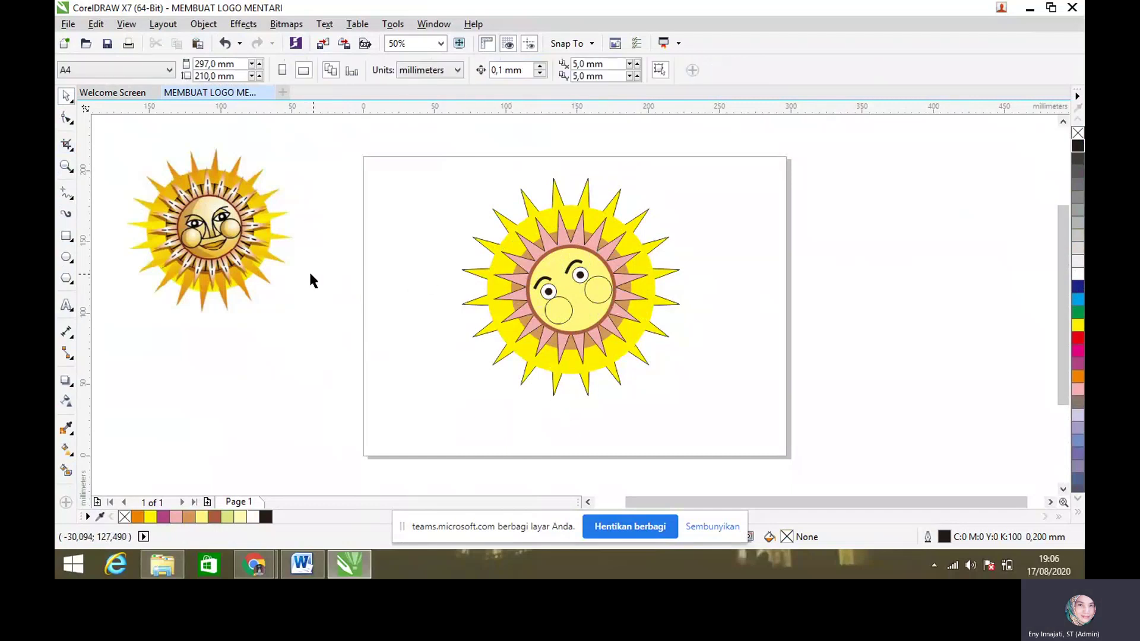
pyautogui.click(68, 194)
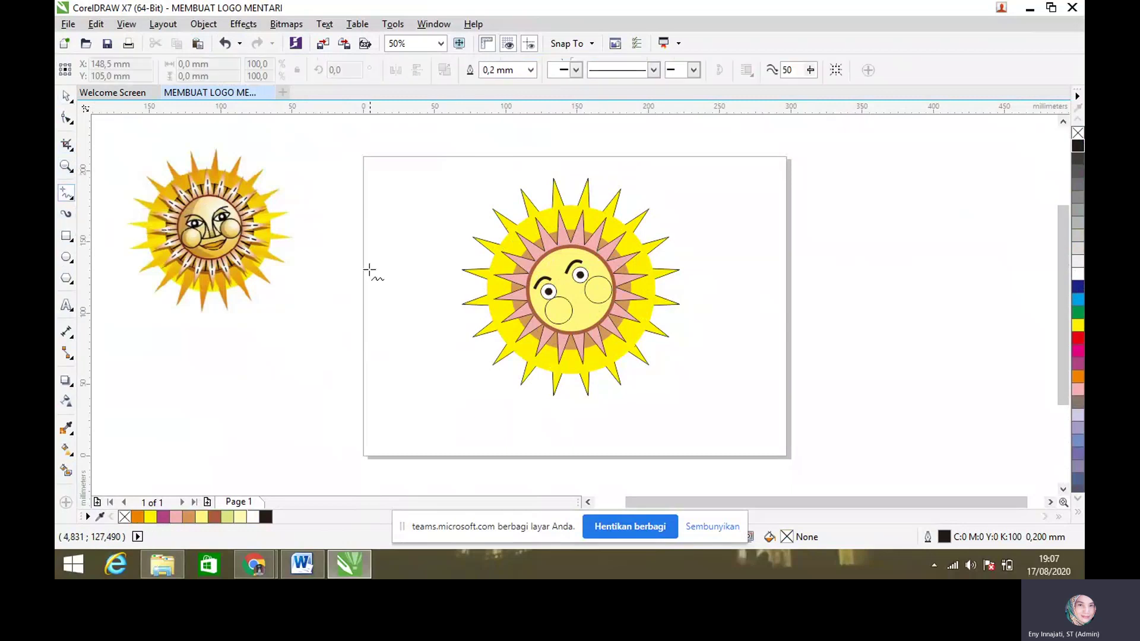
pyautogui.click(339, 234)
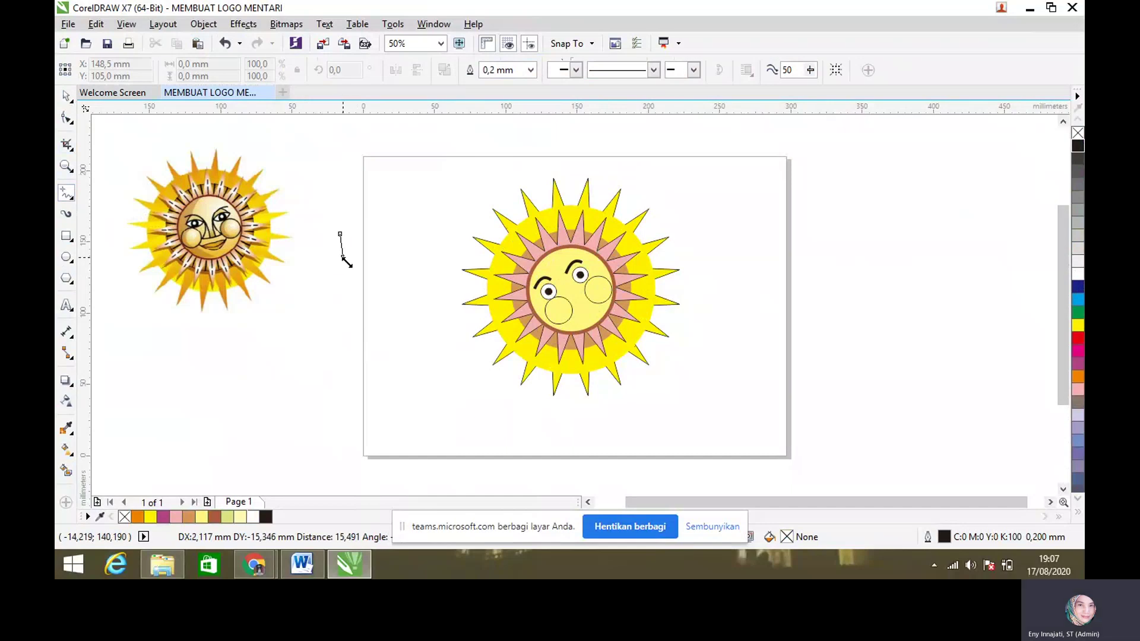
pyautogui.click(343, 246)
pyautogui.hotkey('ctrl', 'z')
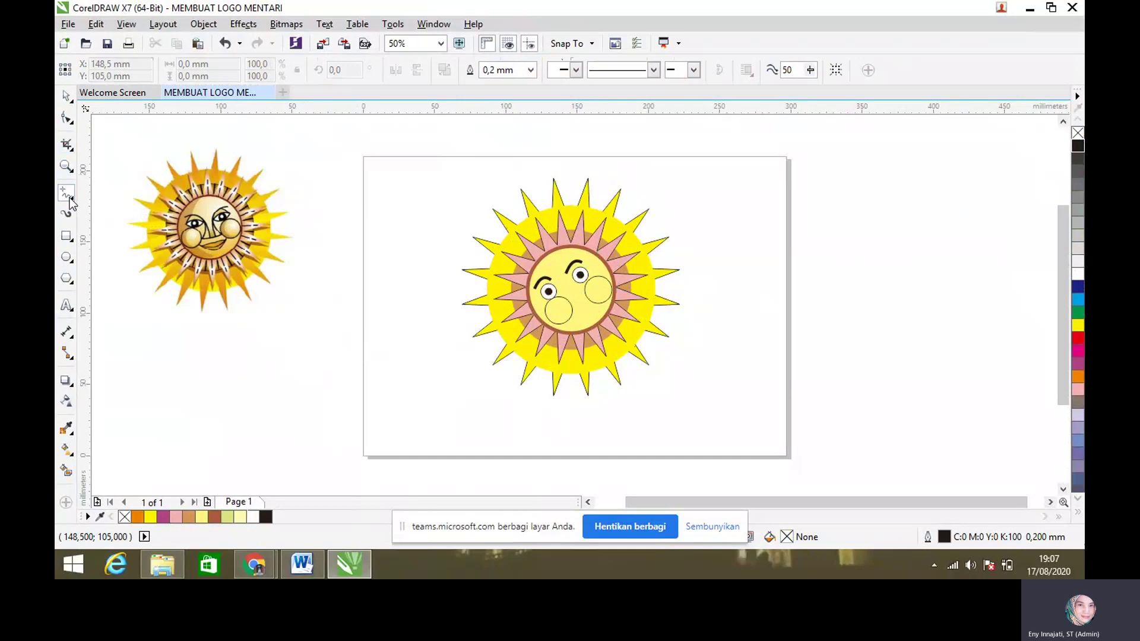
# Draw a nose-shaped Bézier curve about 17 mm wide and 23 mm high inside the page's left edge
pyautogui.click(73, 199)
pyautogui.click(110, 241)
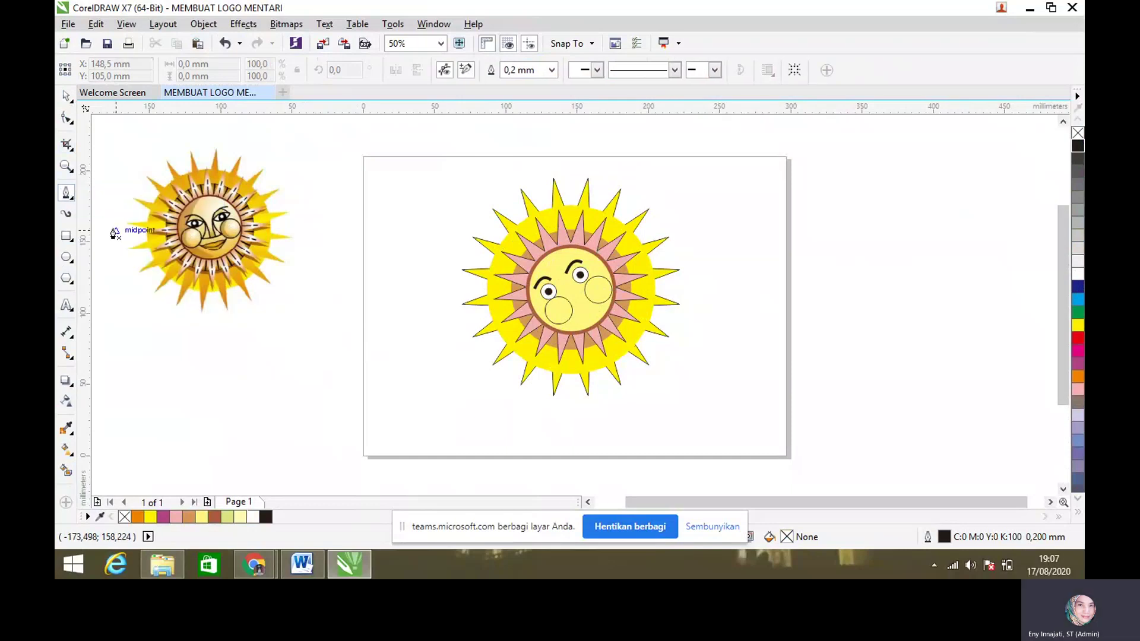
pyautogui.click(73, 199)
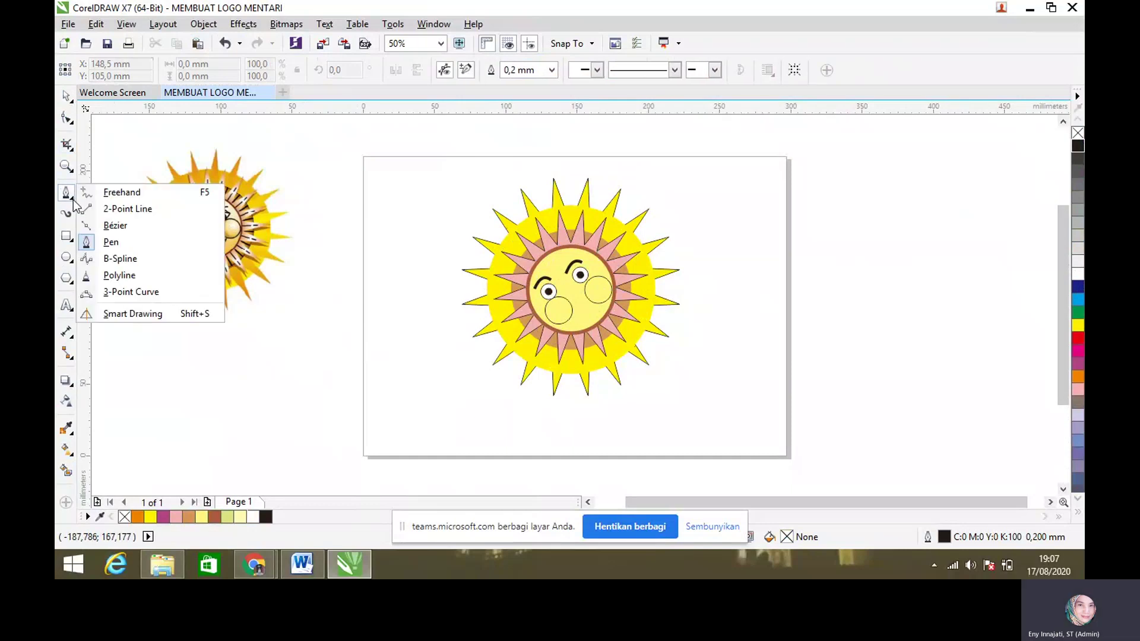
pyautogui.click(112, 225)
pyautogui.click(381, 252)
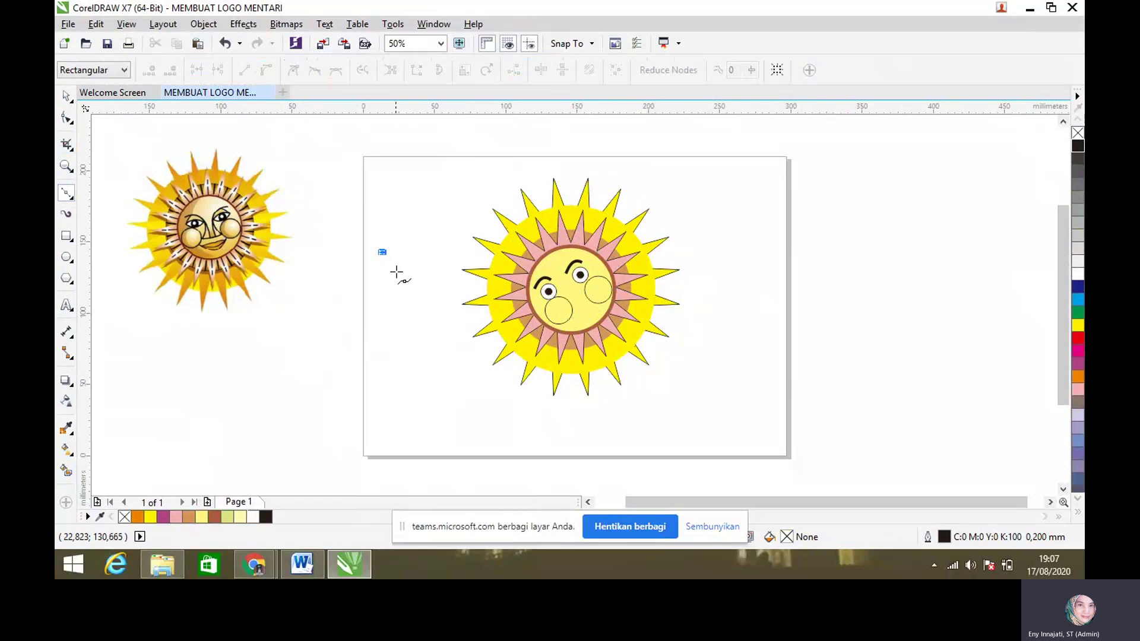
pyautogui.moveTo(400, 281)
pyautogui.mouseDown()
pyautogui.moveTo(402, 315)
pyautogui.moveTo(369, 280)
pyautogui.moveTo(344, 299)
pyautogui.moveTo(391, 279)
pyautogui.moveTo(384, 287)
pyautogui.mouseUp()
pyautogui.press('space')
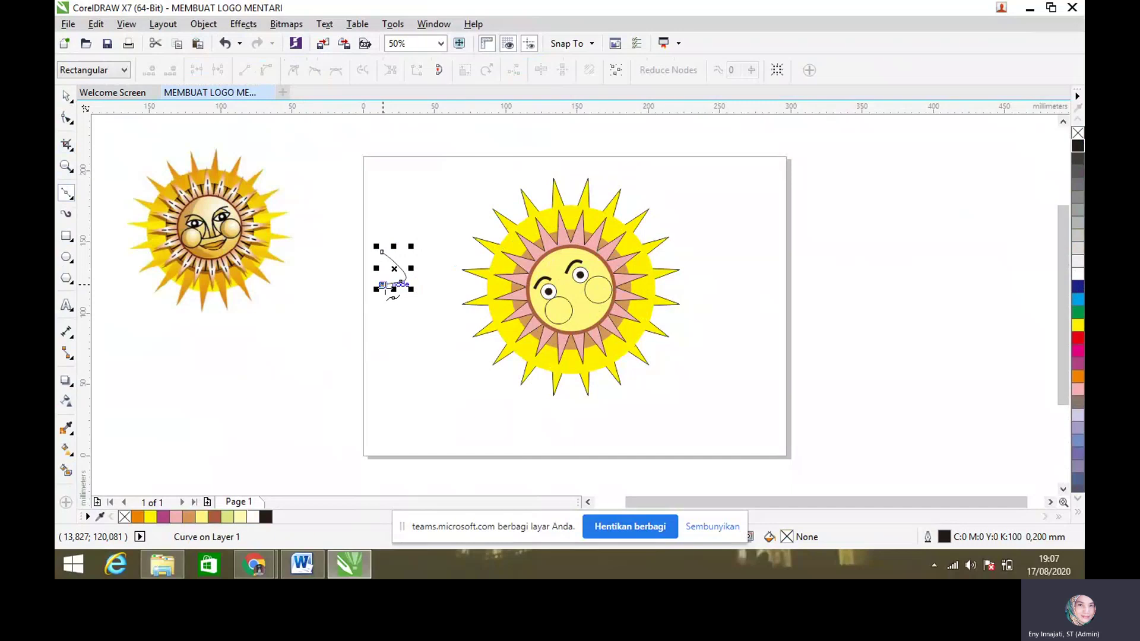
pyautogui.press('space')
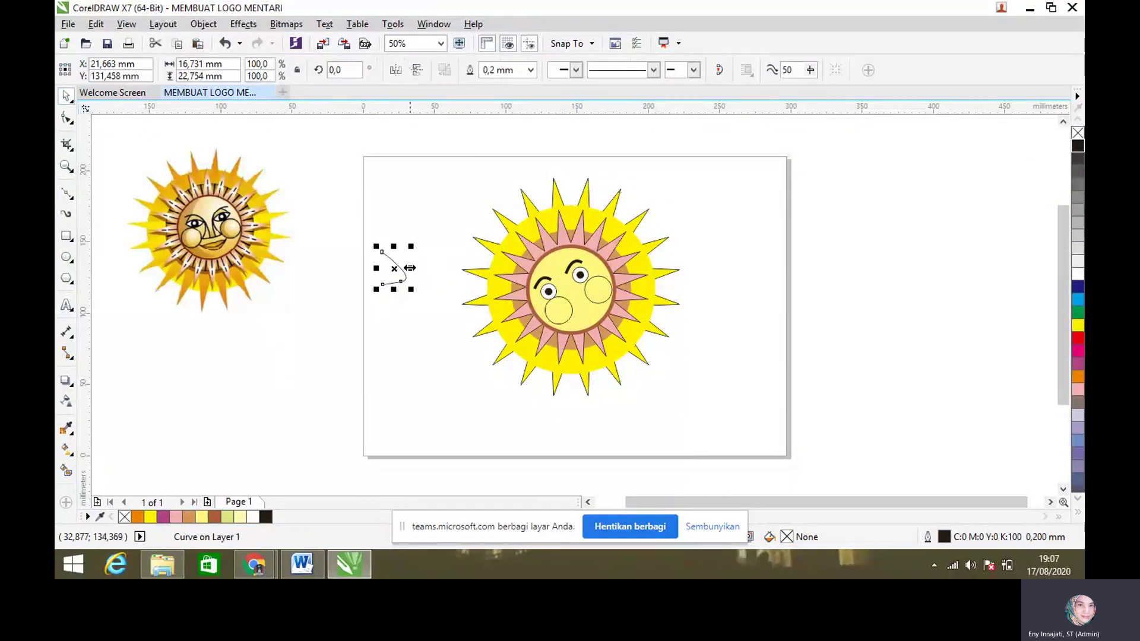
# Move the nose curve from the page's left edge onto the middle of the face, between the cheeks
pyautogui.moveTo(410, 267); pyautogui.dragTo(573, 298)
pyautogui.hotkey('ctrl', 'z')
pyautogui.moveTo(389, 268); pyautogui.dragTo(577, 295)
pyautogui.click(423, 288)
pyautogui.click(415, 223)
pyautogui.click(416, 262)
pyautogui.click(433, 269)
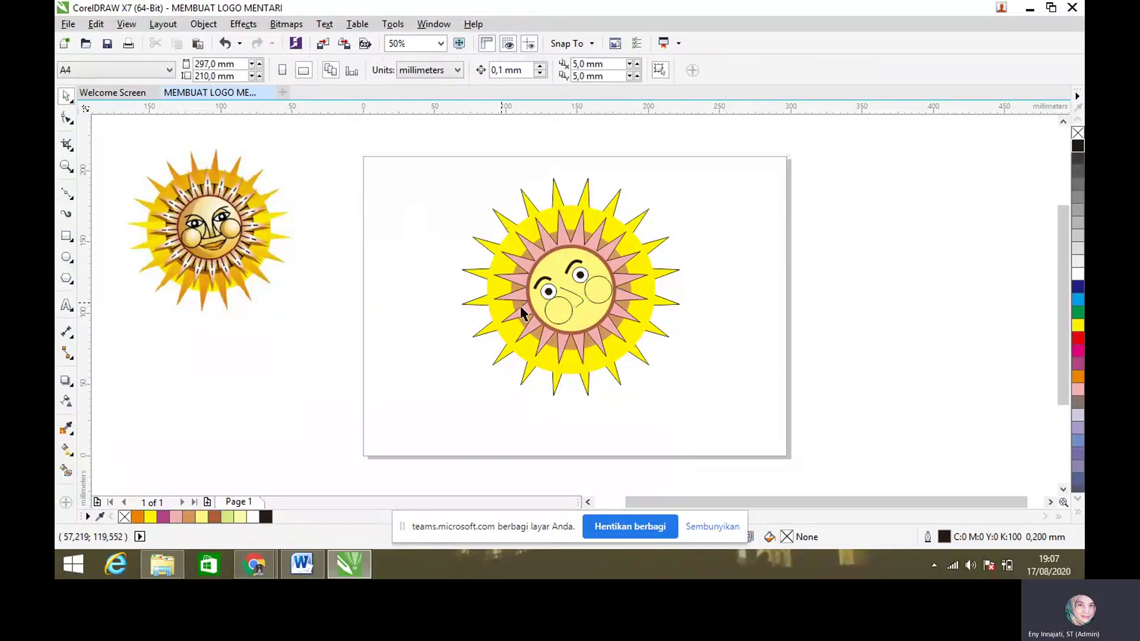
# Narrow the nose curve on the face to about 30% of its original width
pyautogui.click(568, 301)
pyautogui.moveTo(550, 297); pyautogui.dragTo(564, 299)
pyautogui.click(745, 268)
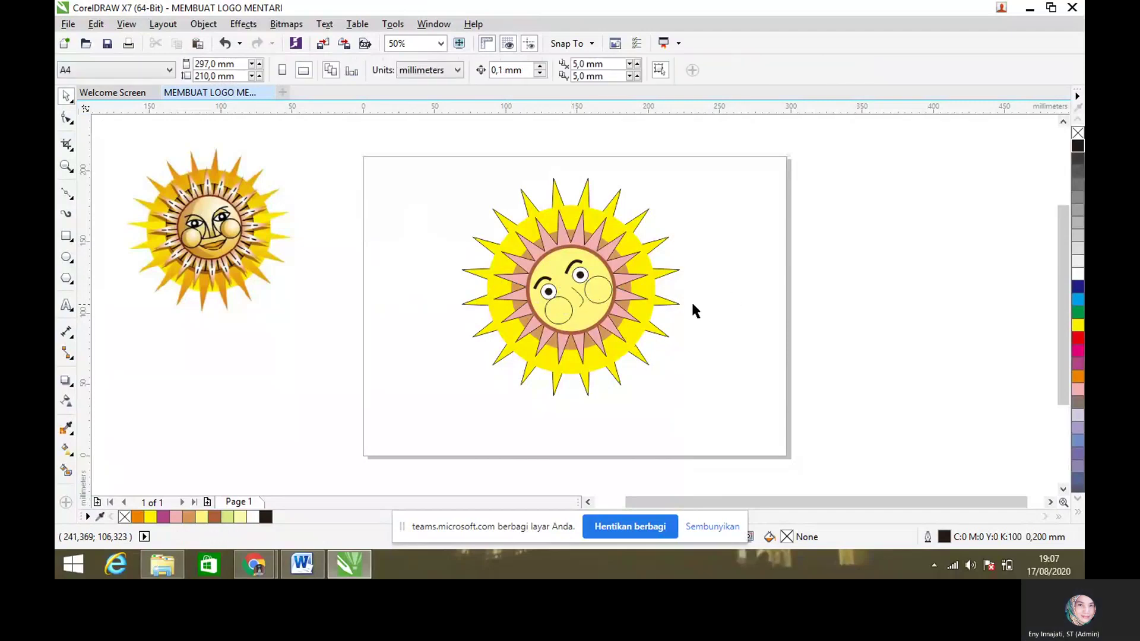
# Rotate the nose curve to about 83 degrees and shift it slightly left so it sits between the eyes and cheeks
pyautogui.click(579, 294)
pyautogui.moveTo(572, 282); pyautogui.dragTo(556, 279)
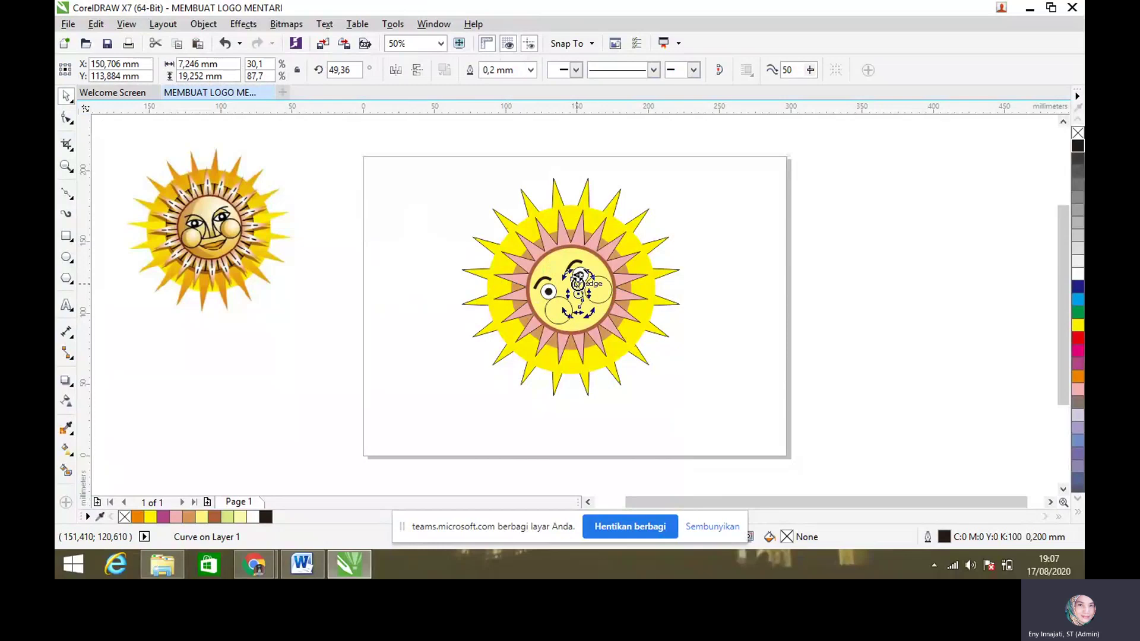
pyautogui.moveTo(579, 274); pyautogui.dragTo(552, 275)
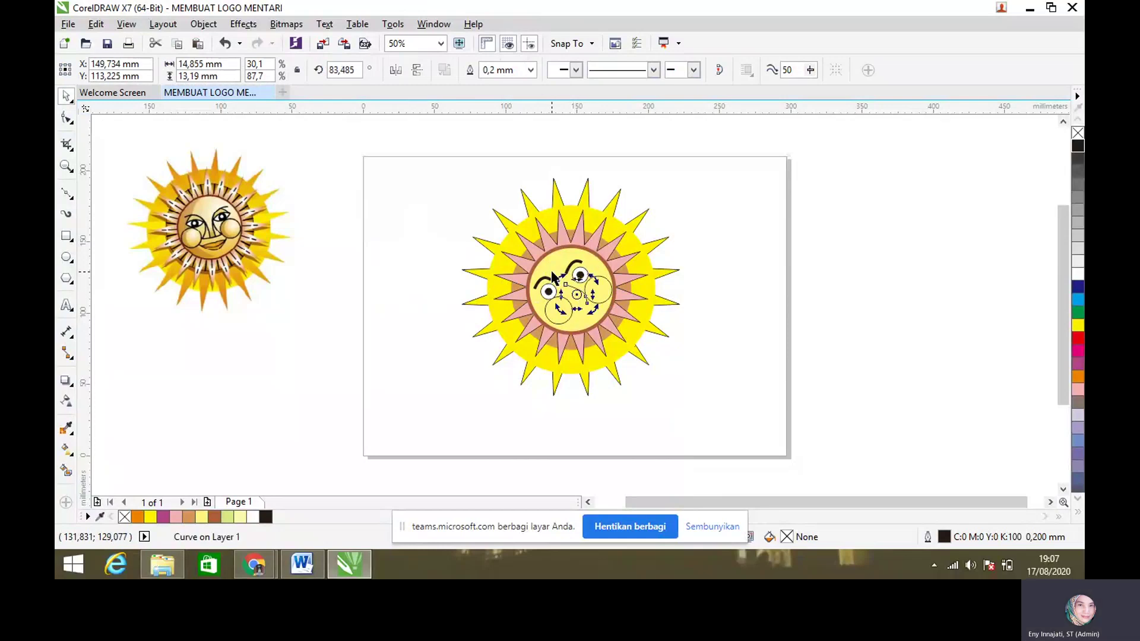
pyautogui.click(768, 287)
pyautogui.moveTo(581, 297); pyautogui.dragTo(572, 289)
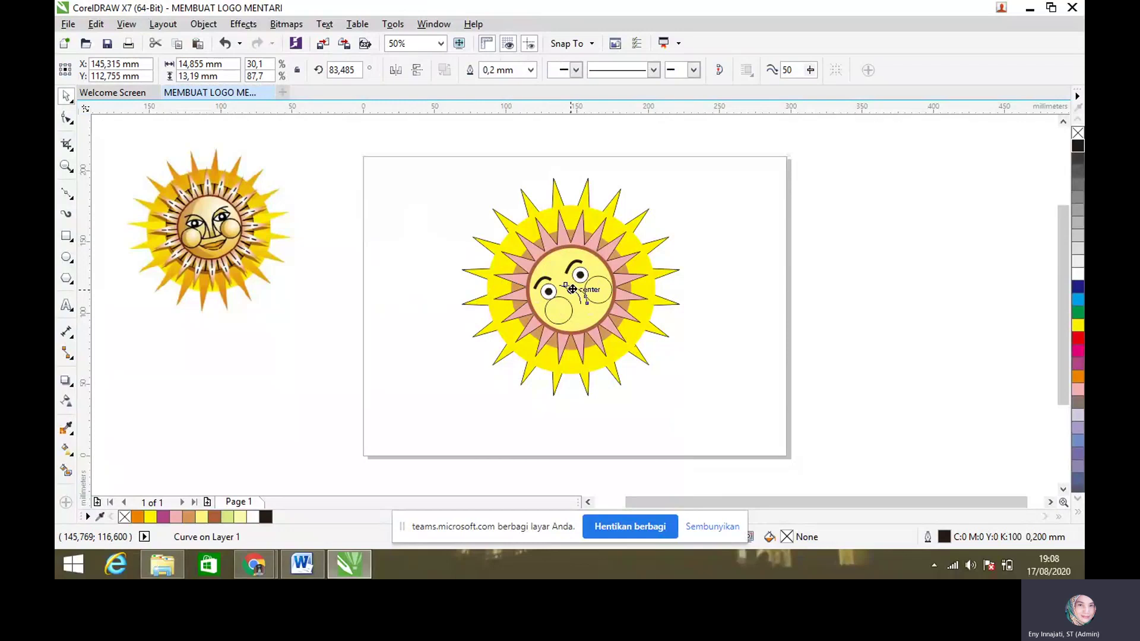
pyautogui.click(739, 308)
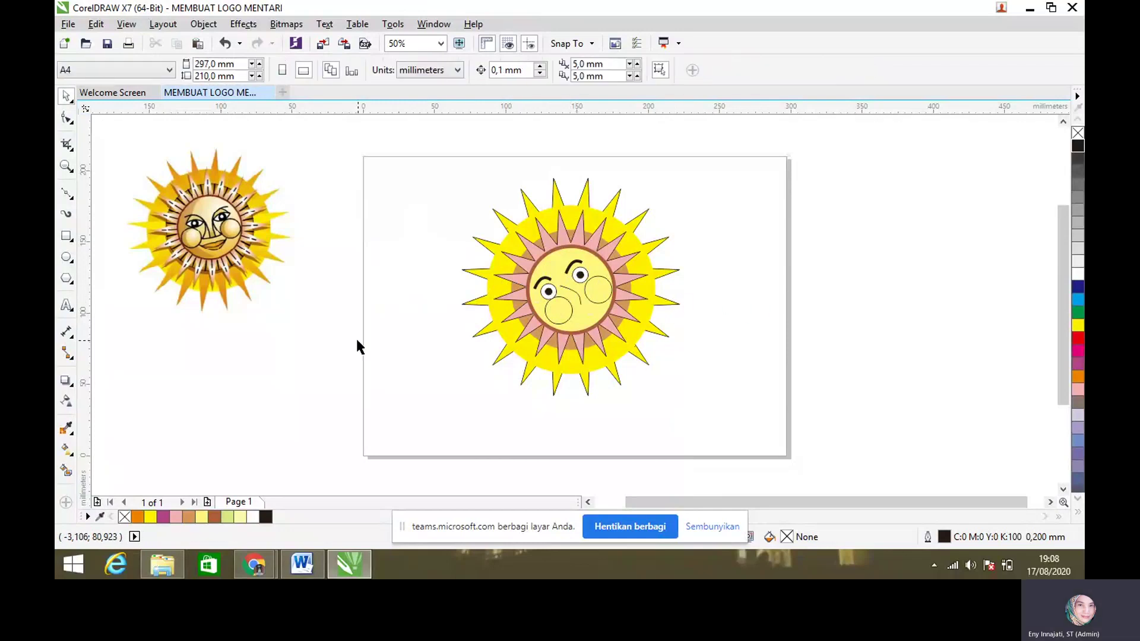
# Draw an upward-pointing orange triangle about 57 mm wide with the Pen tool across the page's left edge and rotate it to about 15 degrees
pyautogui.click(68, 193)
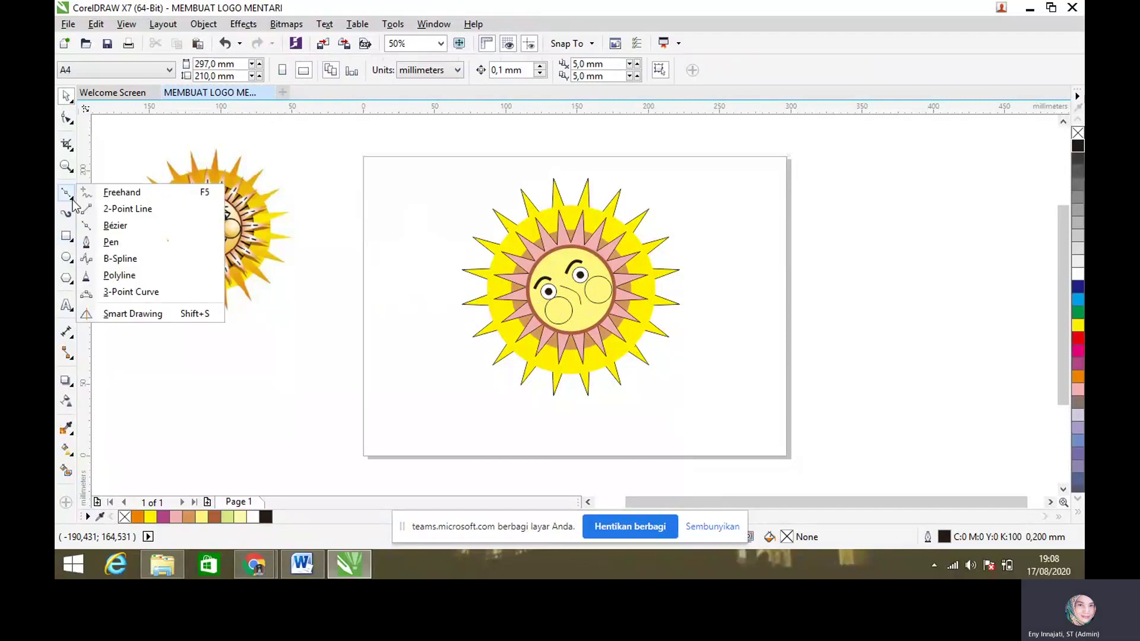
pyautogui.click(111, 242)
pyautogui.click(327, 302)
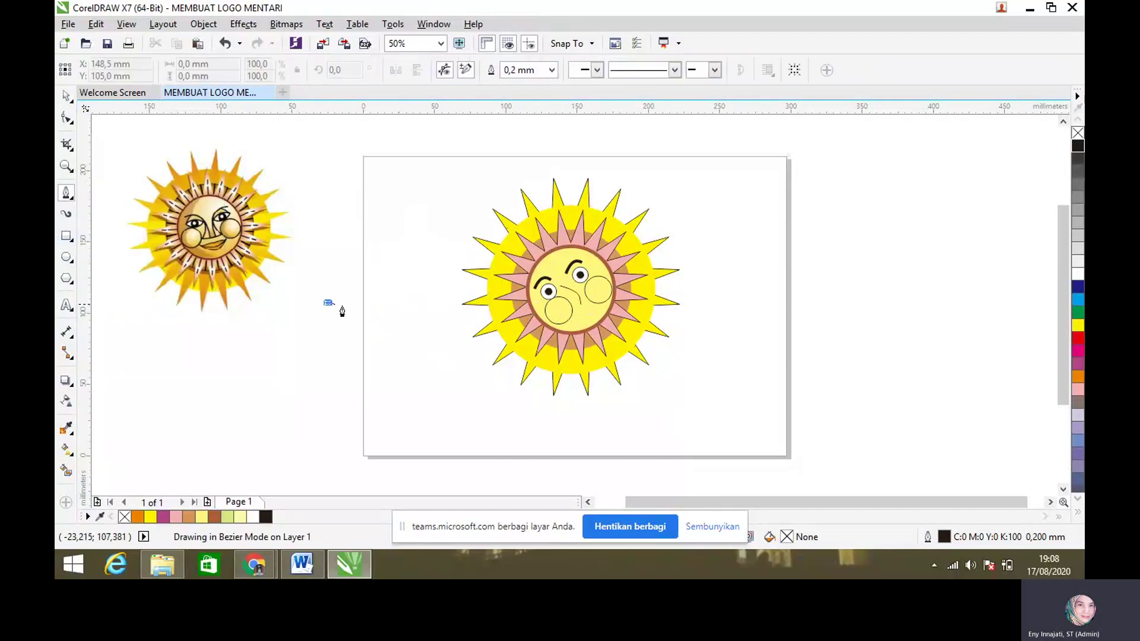
pyautogui.click(368, 290)
pyautogui.click(410, 314)
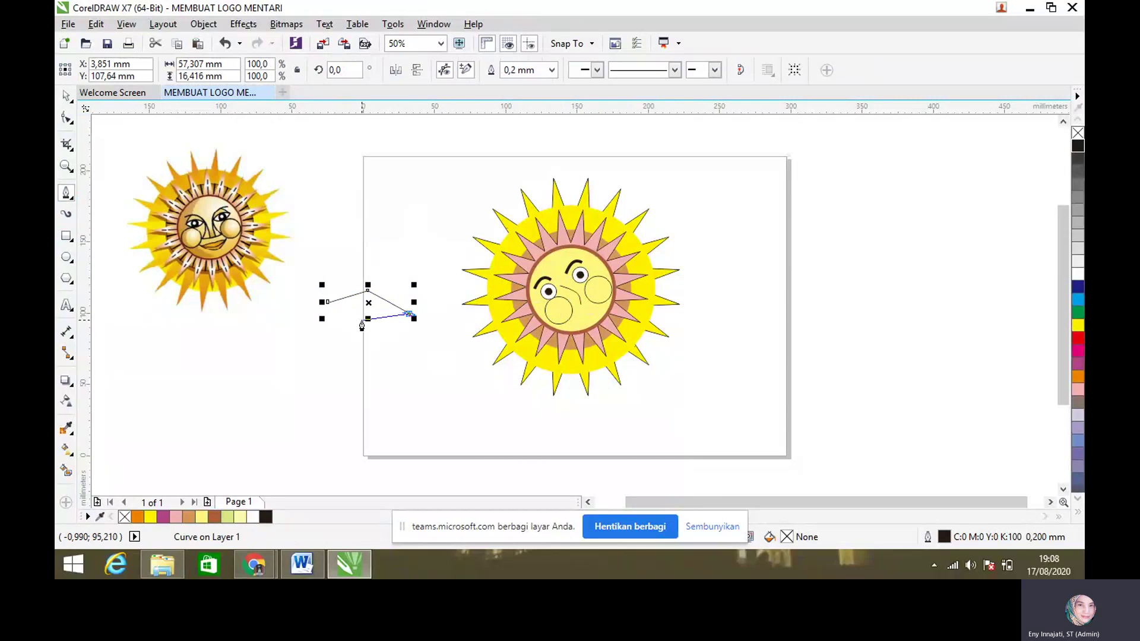
pyautogui.click(327, 301)
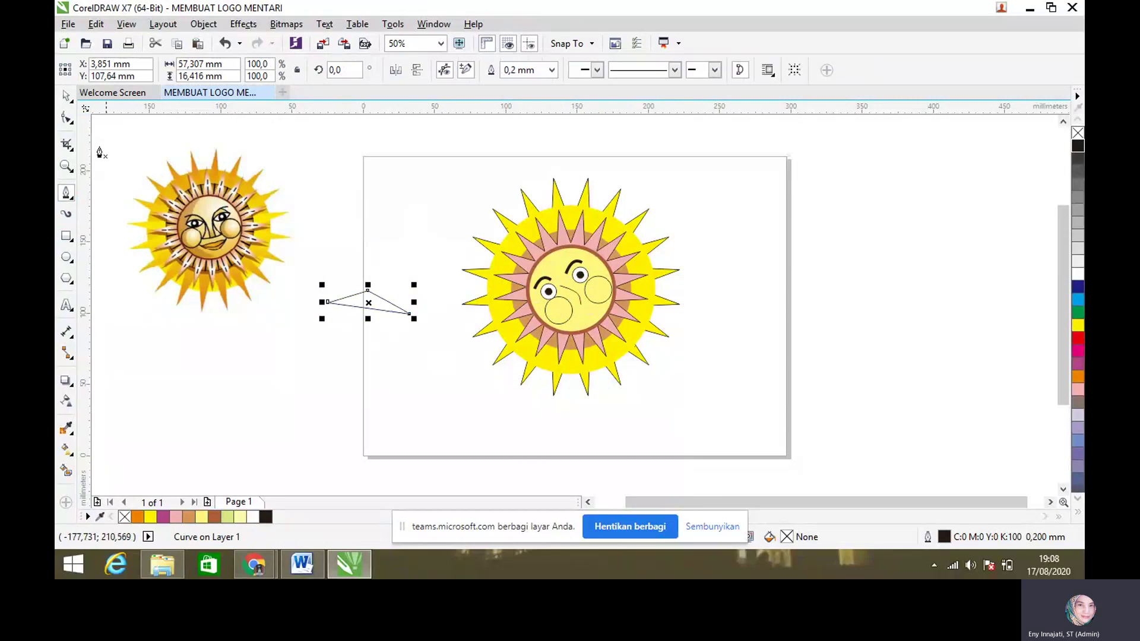
pyautogui.click(67, 114)
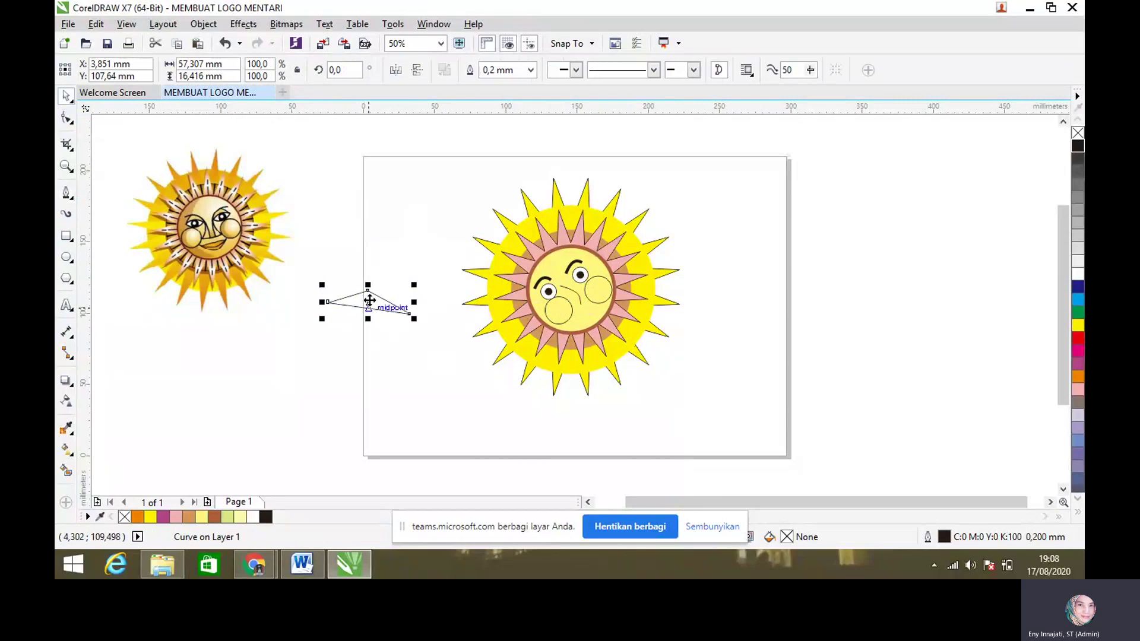
pyautogui.click(1077, 377)
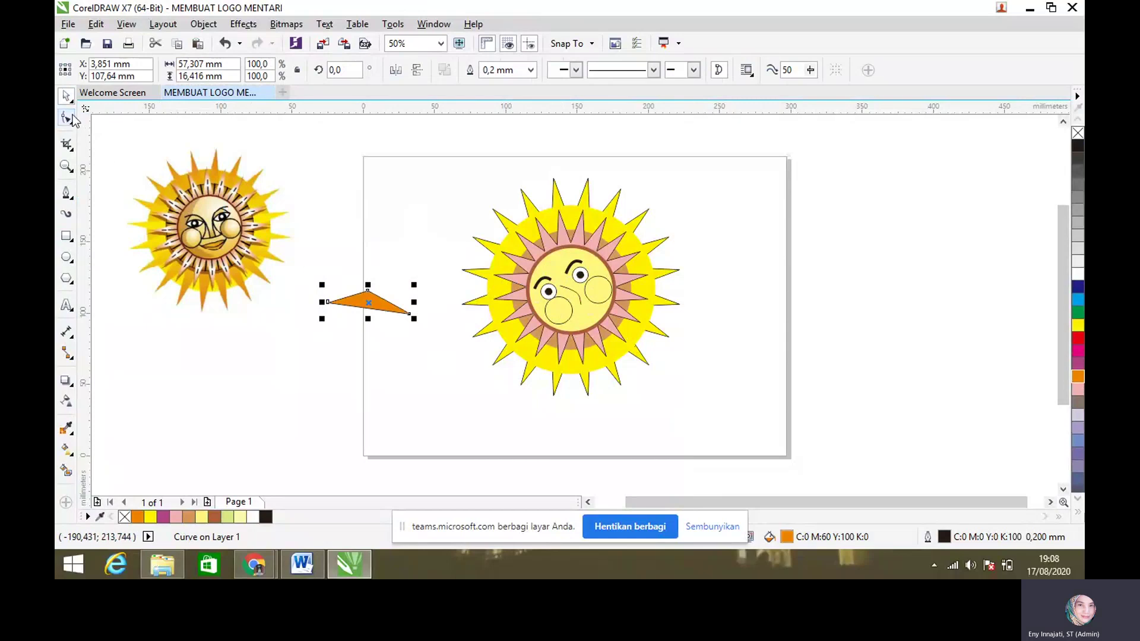
pyautogui.click(386, 306)
pyautogui.moveTo(418, 290); pyautogui.dragTo(402, 278)
# Bend the sides of the orange triangle outward into curves, and delete the shape
pyautogui.click(66, 118)
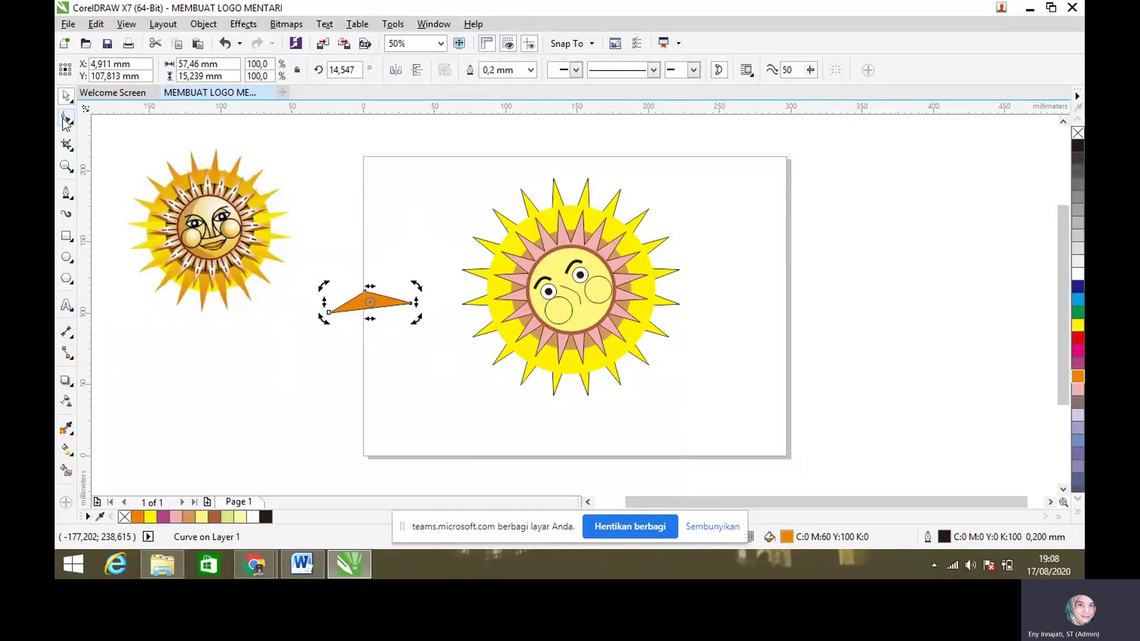
pyautogui.click(366, 308)
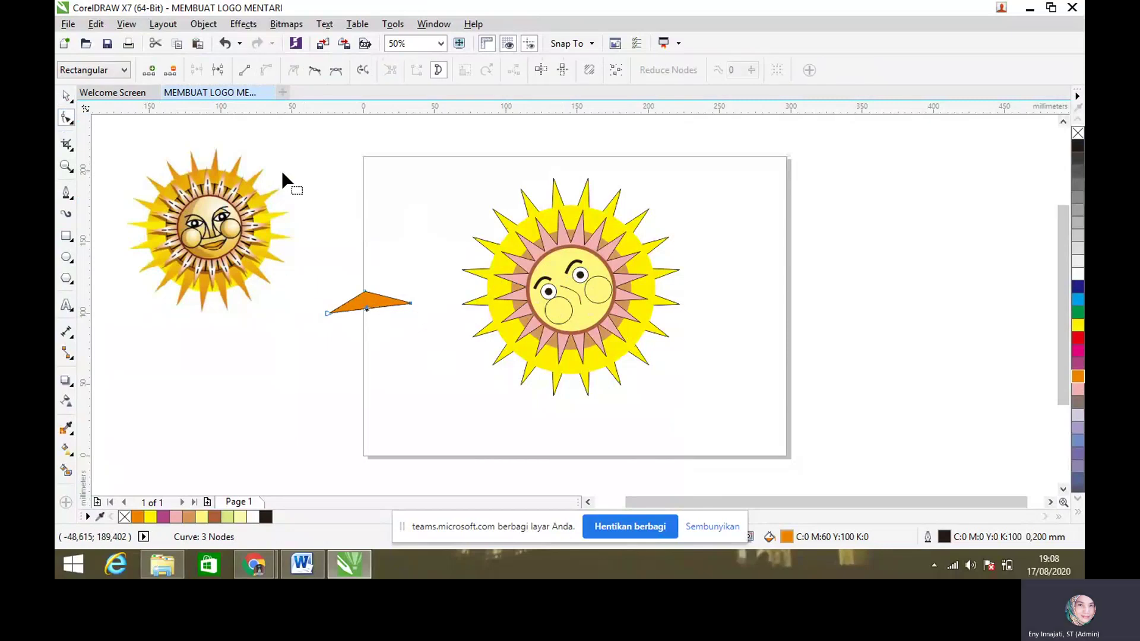
pyautogui.hotkey('ctrl', 'a')
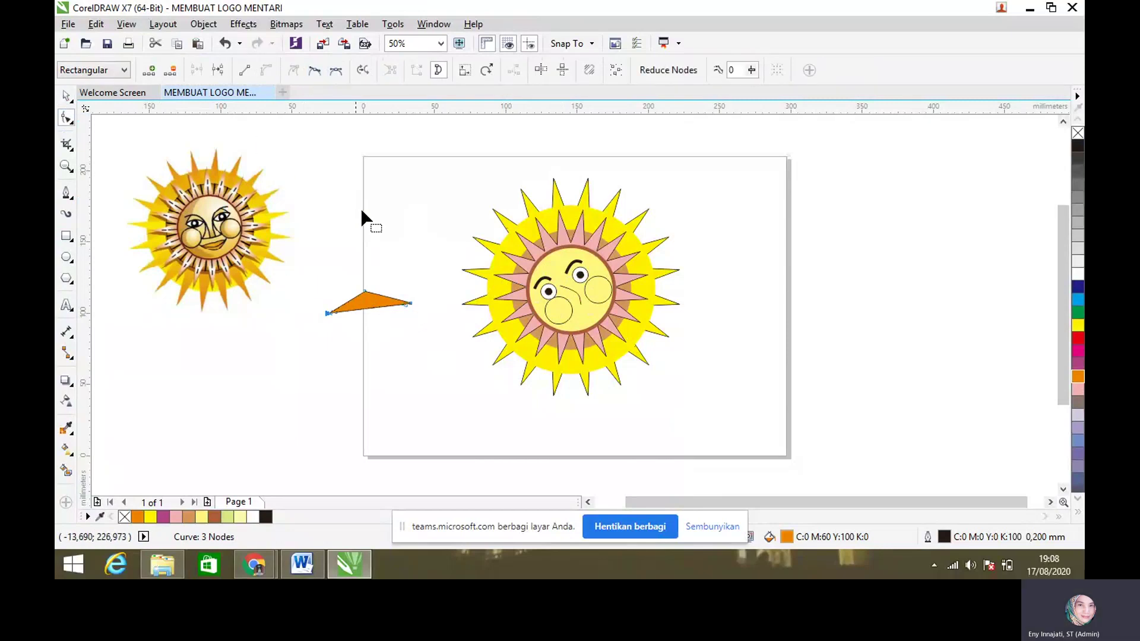
pyautogui.click(370, 312)
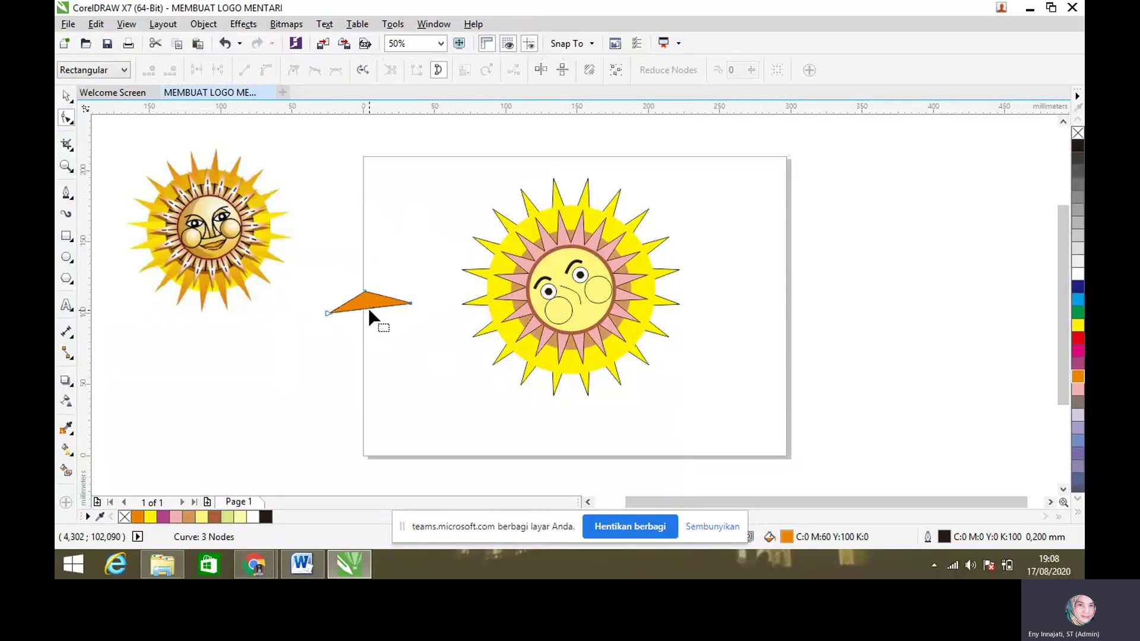
pyautogui.moveTo(368, 308); pyautogui.dragTo(370, 311)
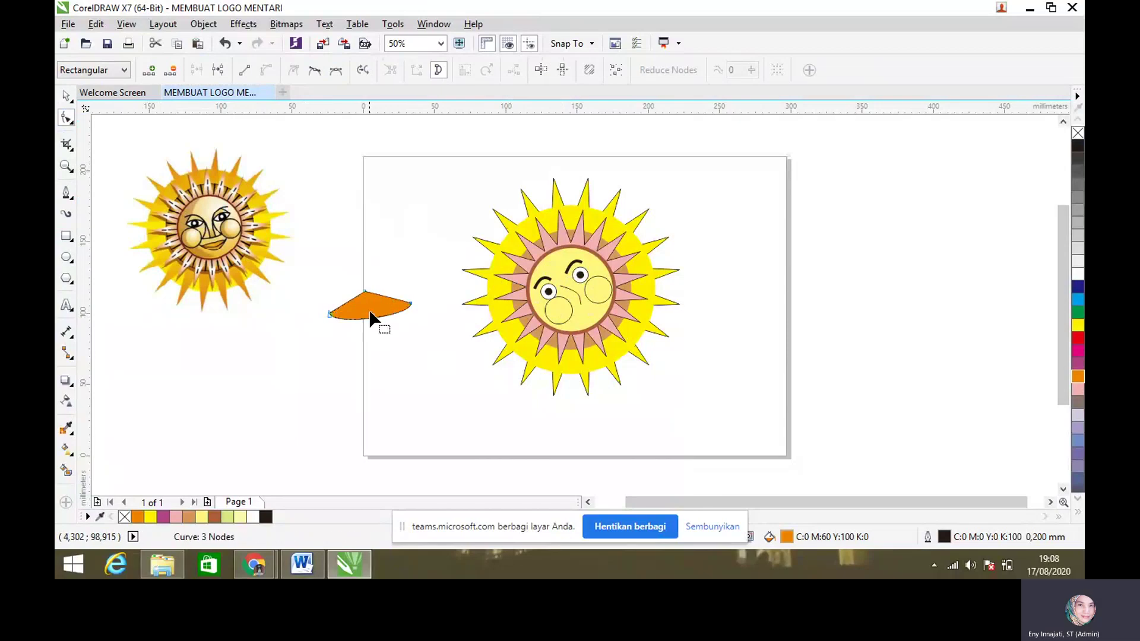
pyautogui.click(364, 289)
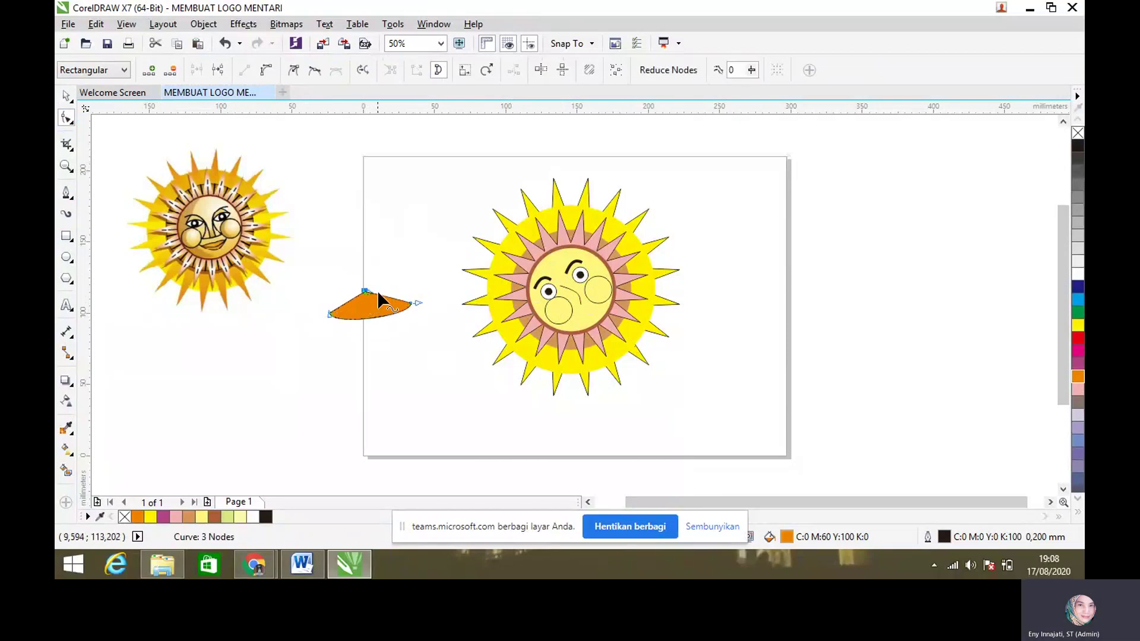
pyautogui.click(265, 70)
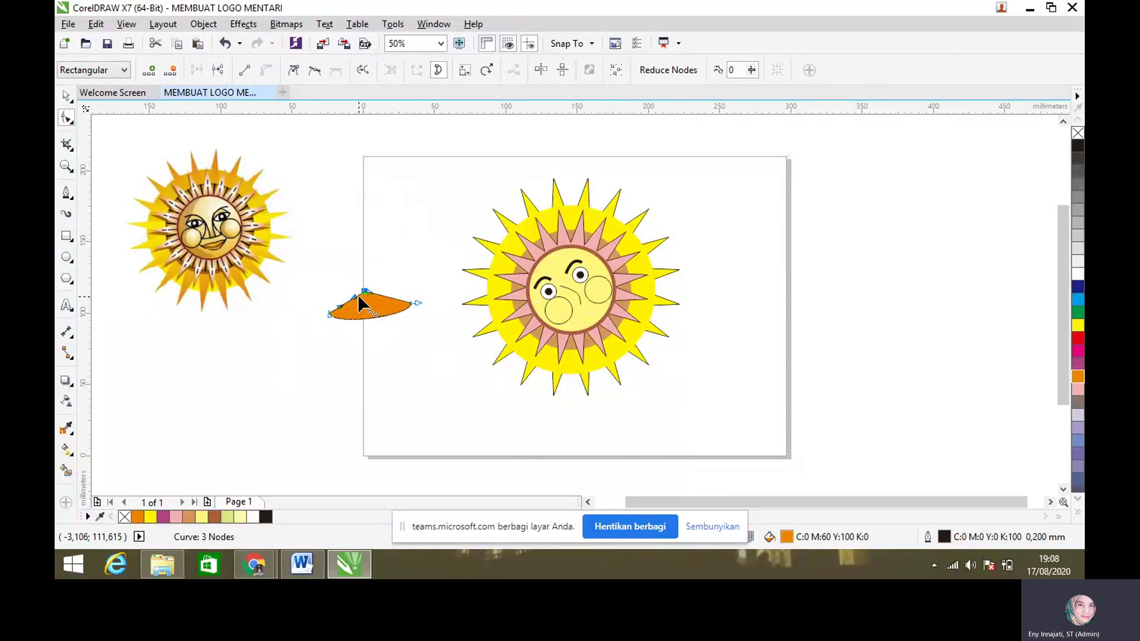
pyautogui.moveTo(357, 294); pyautogui.dragTo(333, 315)
pyautogui.click(371, 323)
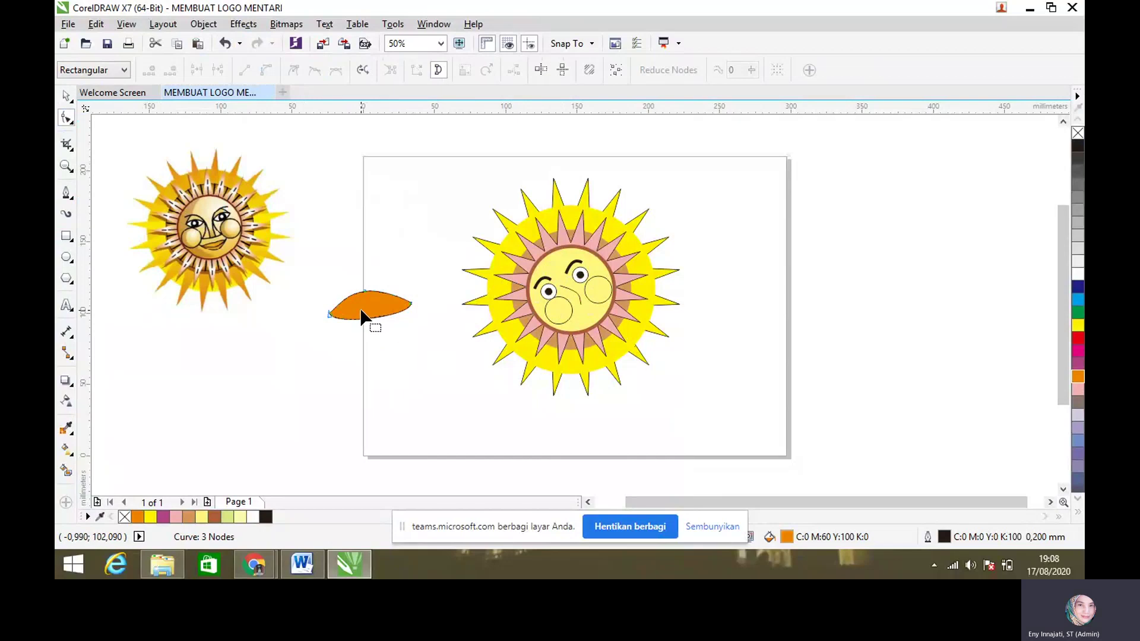
pyautogui.click(65, 96)
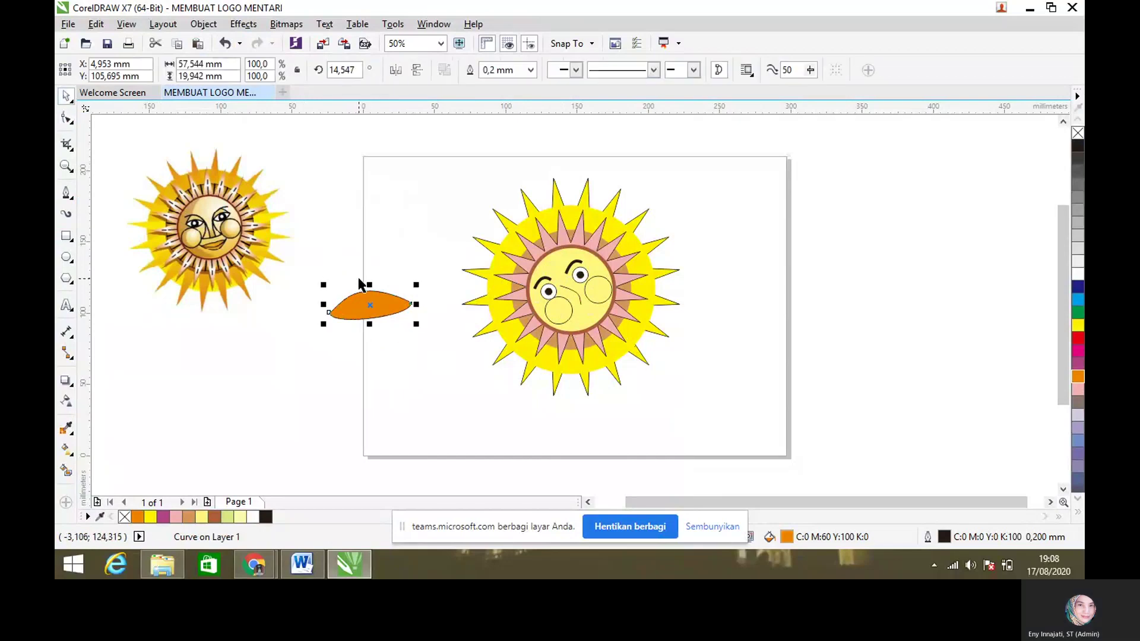
pyautogui.press('Delete')
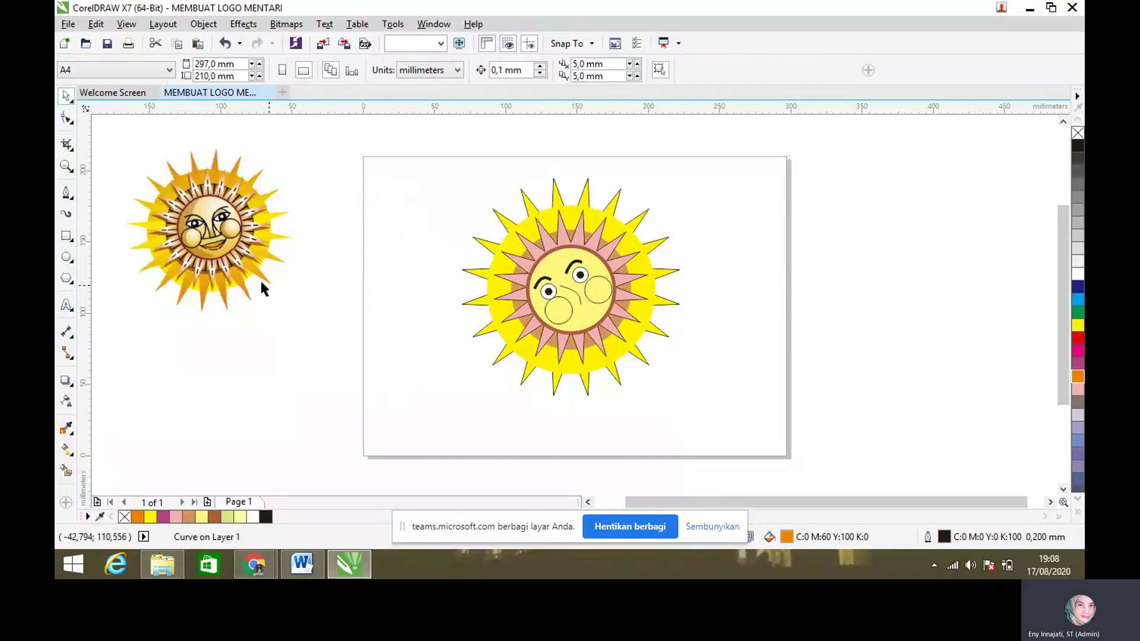
# Draw a closed downward-pointing triangle about 48 mm wide and 16 mm high across the page's left edge with the Pen tool and fill it orange
pyautogui.click(66, 192)
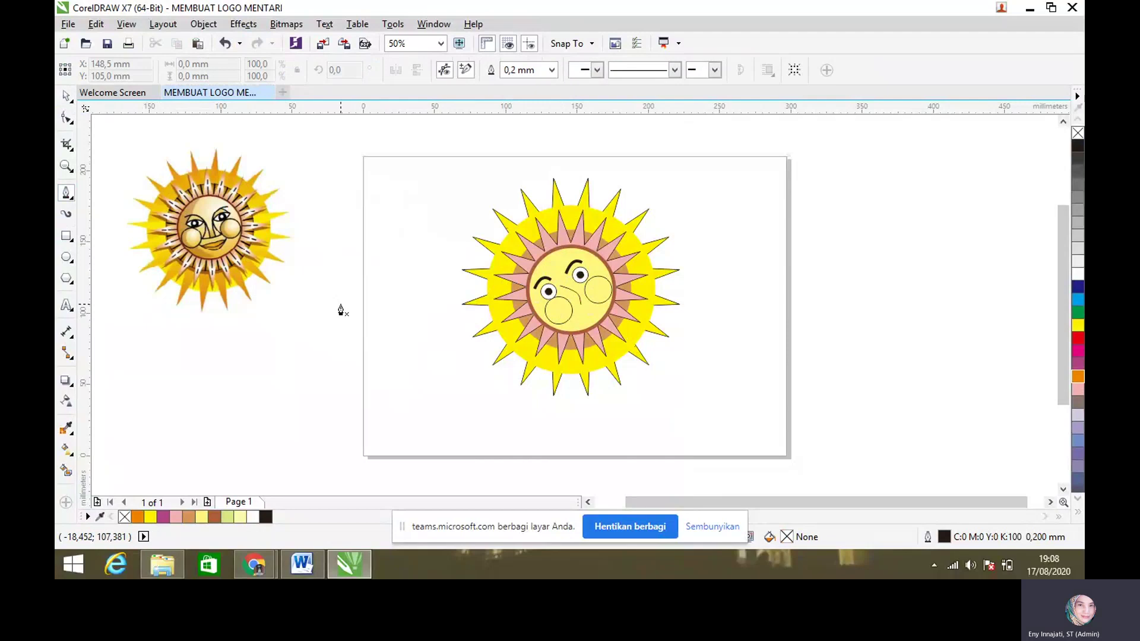
pyautogui.click(341, 303)
pyautogui.click(376, 317)
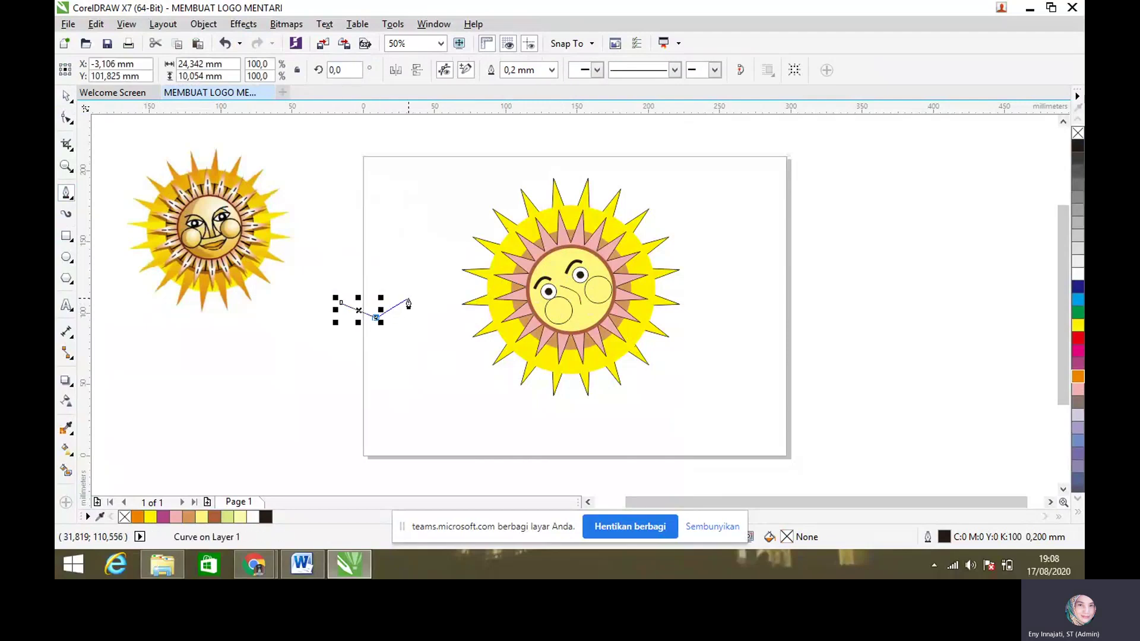
pyautogui.click(411, 294)
pyautogui.click(341, 304)
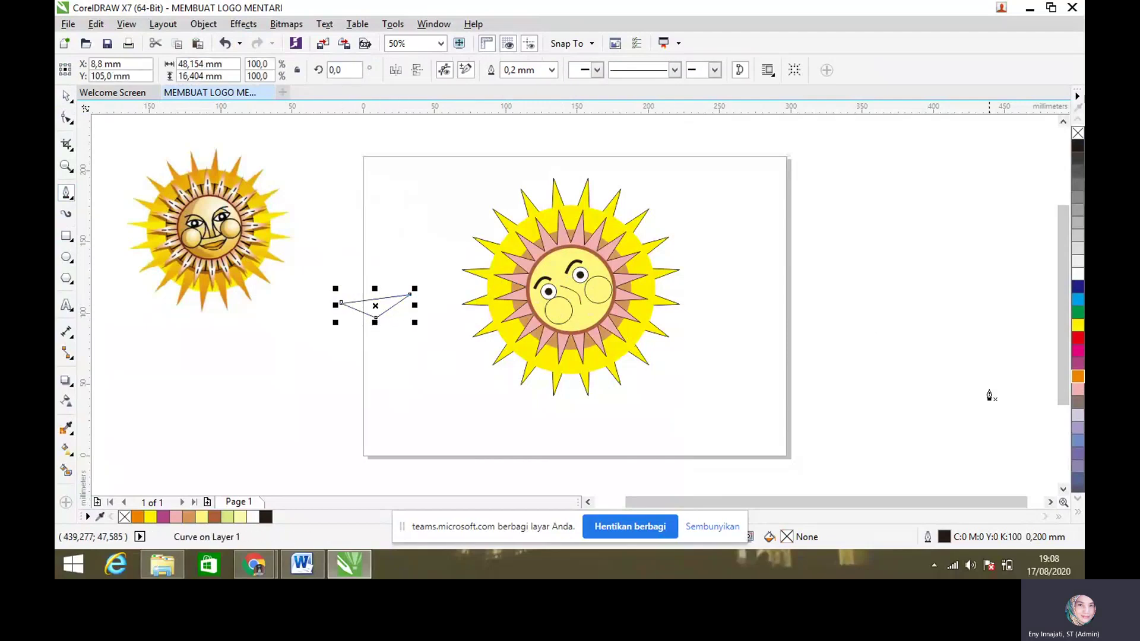
pyautogui.click(1077, 363)
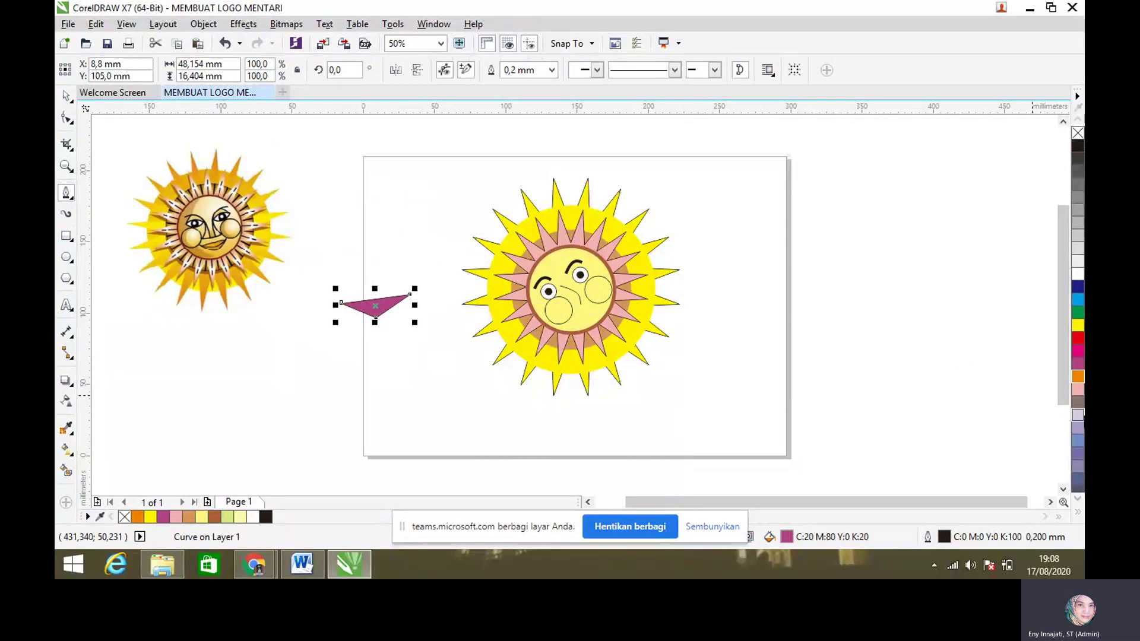
pyautogui.click(1077, 376)
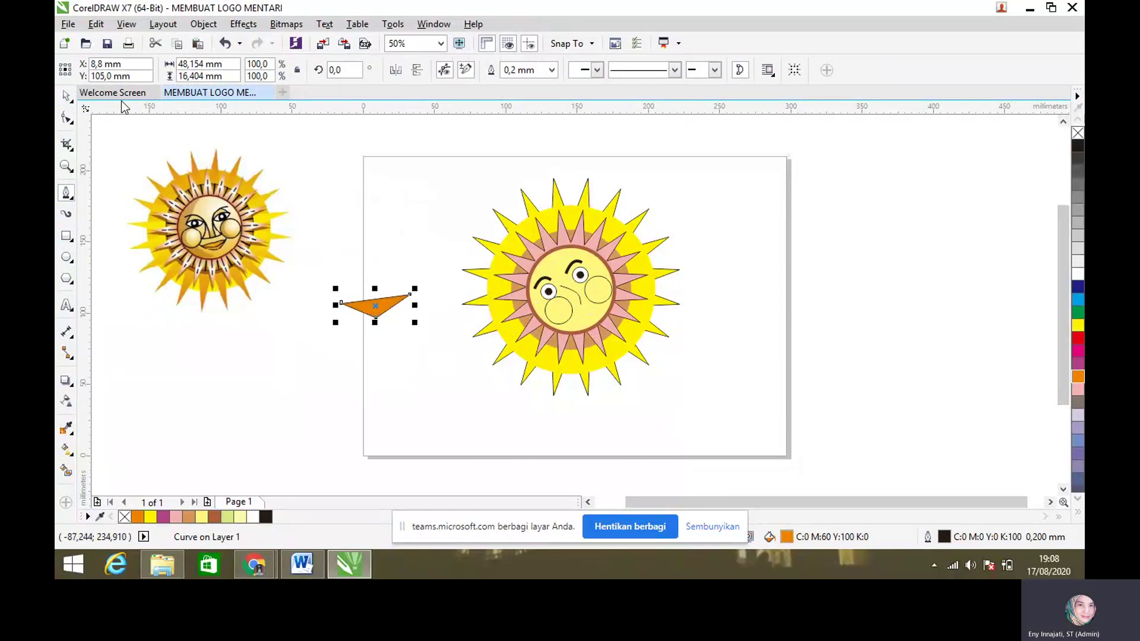
# Bend the orange triangle's two lower sides outward into curves to form a rounded mouth shape
pyautogui.click(67, 117)
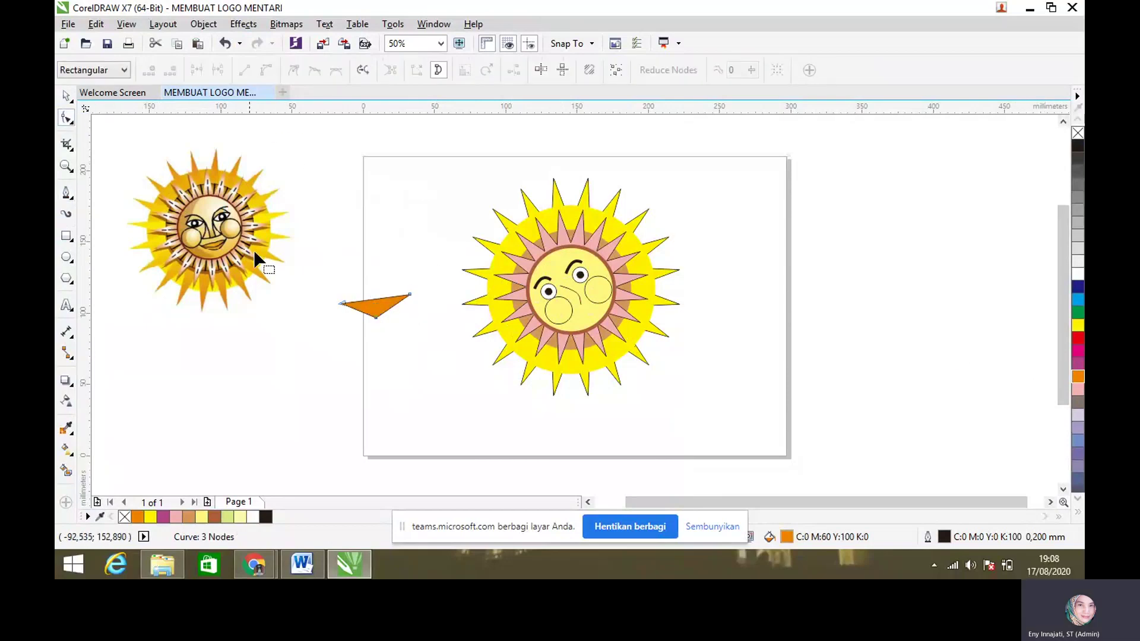
pyautogui.click(375, 317)
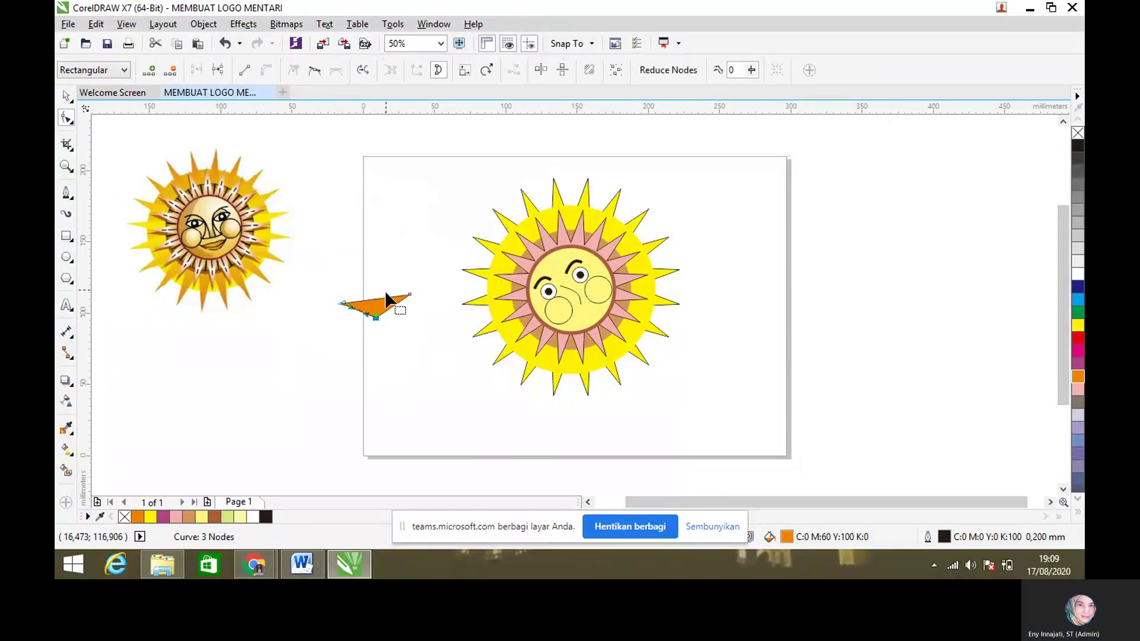
pyautogui.moveTo(361, 315); pyautogui.dragTo(394, 303)
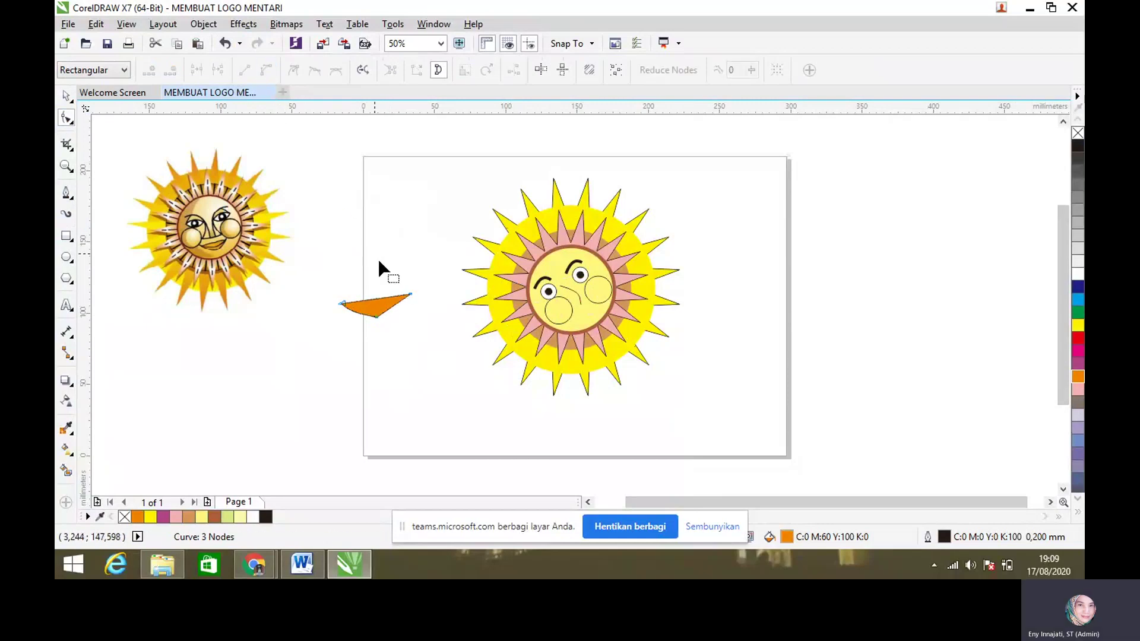
pyautogui.click(394, 309)
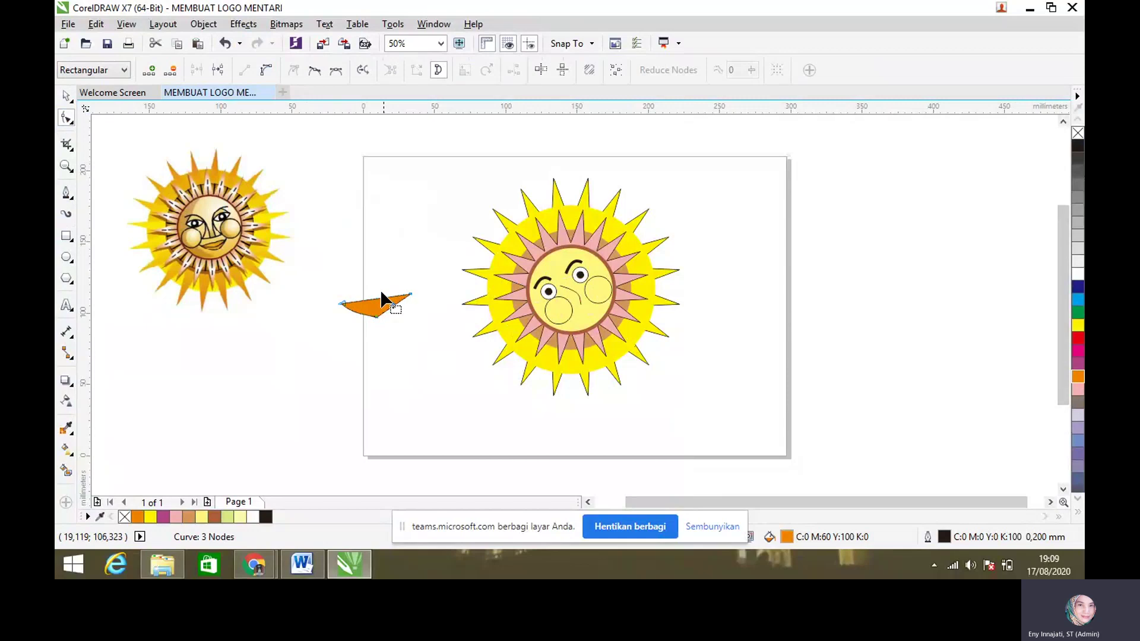
pyautogui.click(266, 70)
pyautogui.moveTo(391, 307)
pyautogui.mouseDown()
pyautogui.moveTo(361, 321)
pyautogui.moveTo(395, 320)
pyautogui.mouseUp()
pyautogui.click(375, 320)
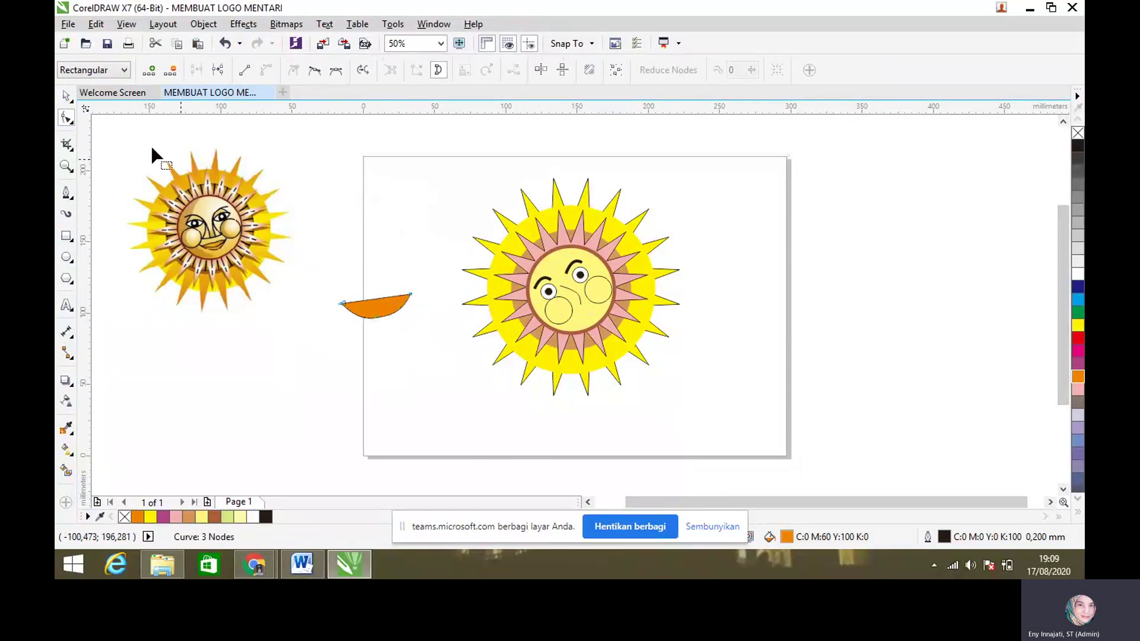
# Create a scaled-down copy of the orange mouth shape, about 42 mm wide and 15 mm high, inside the original
pyautogui.press('space')
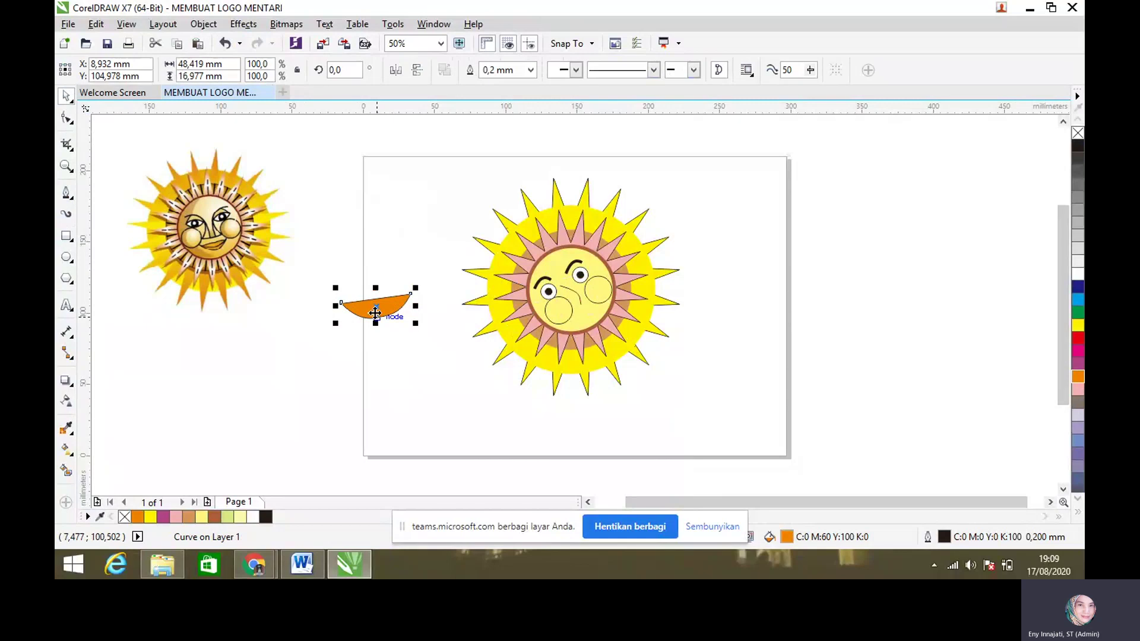
pyautogui.press('Escape')
pyautogui.click(383, 305)
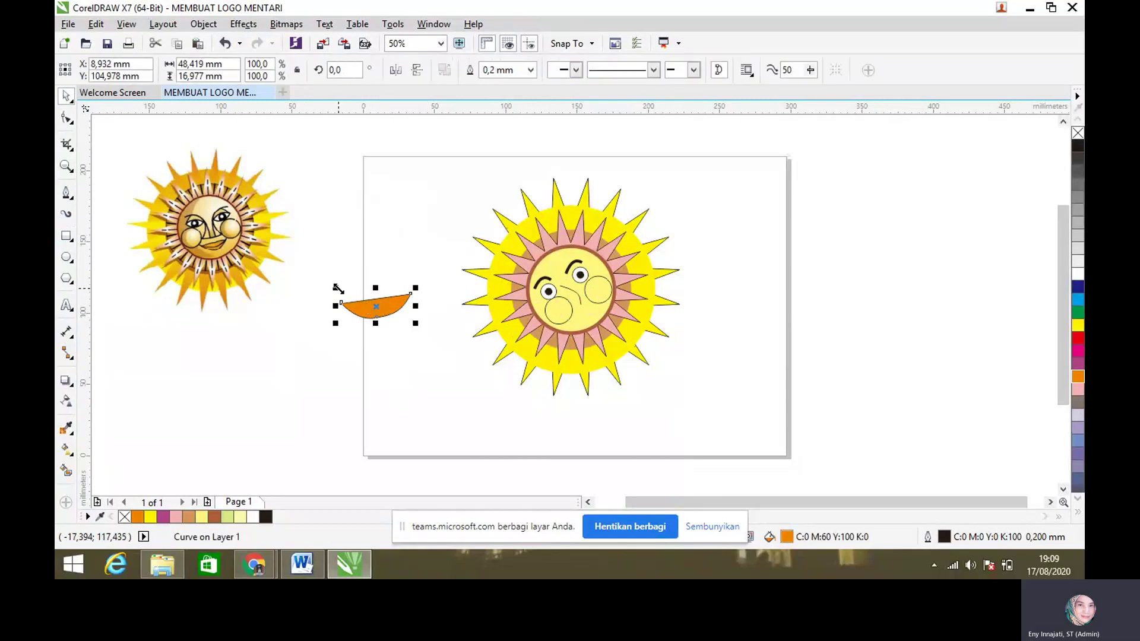
pyautogui.moveTo(337, 288); pyautogui.dragTo(348, 290)
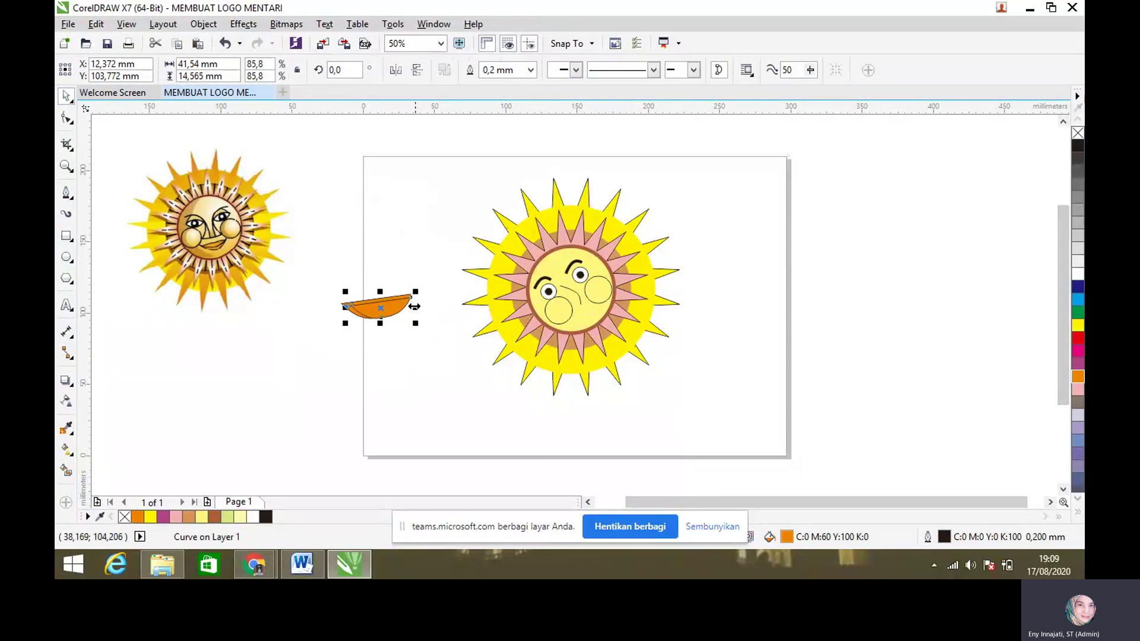
# Narrow the inner copy of the mouth shape from both ends and fill it white
pyautogui.moveTo(413, 306); pyautogui.dragTo(402, 306)
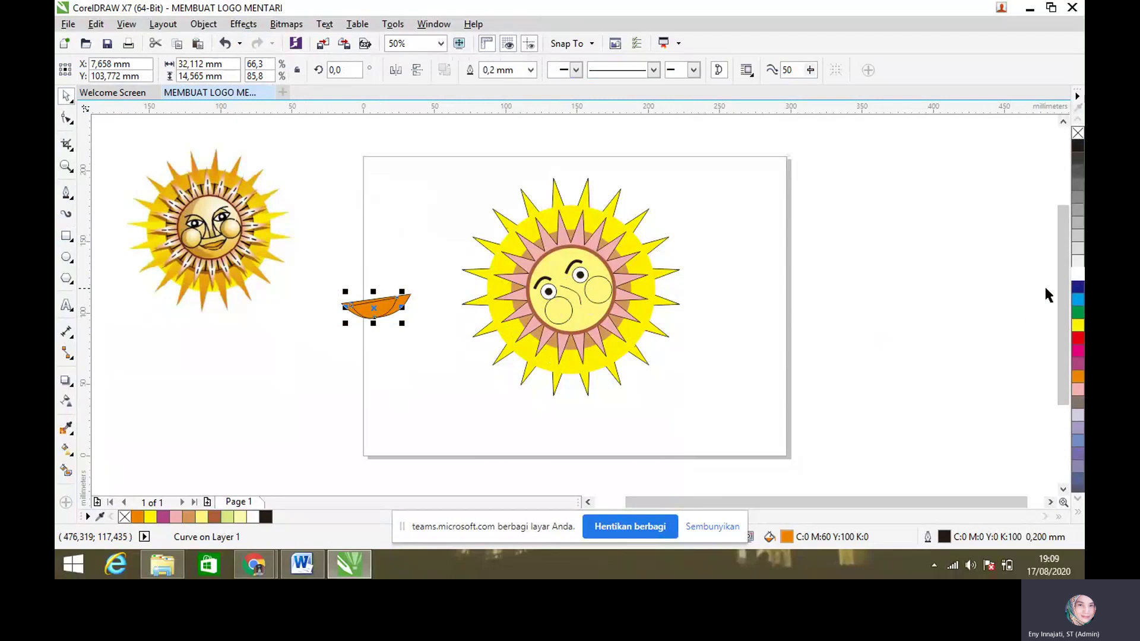
pyautogui.click(1078, 274)
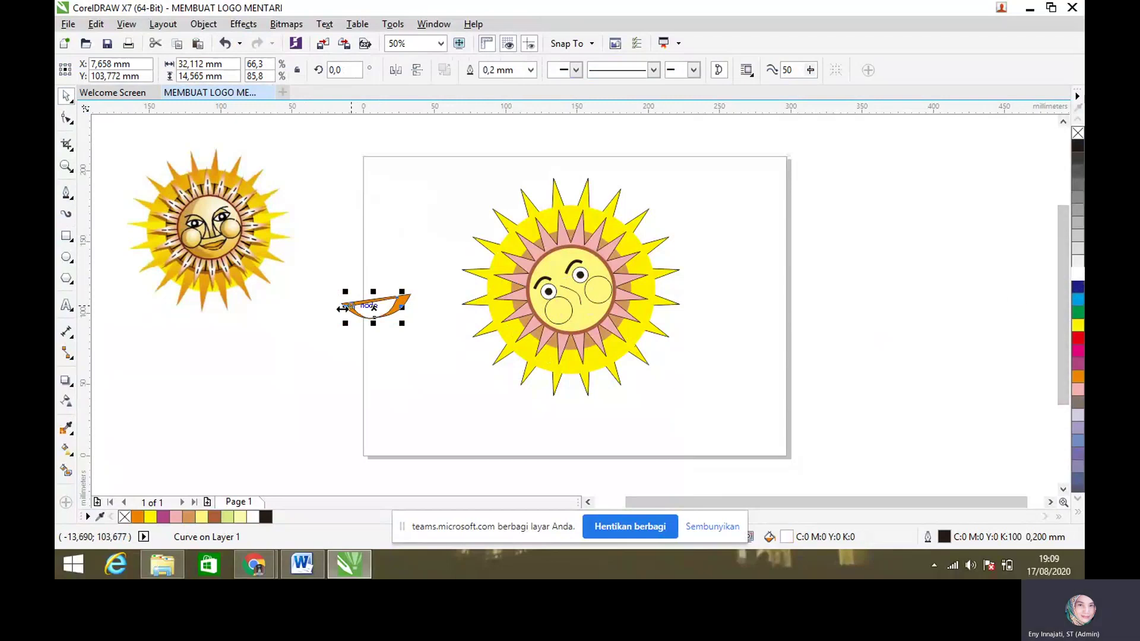
pyautogui.moveTo(345, 306); pyautogui.dragTo(418, 331)
# Select the orange mouth shape together with its white inner shape and group them
pyautogui.click(344, 271)
pyautogui.click(371, 312)
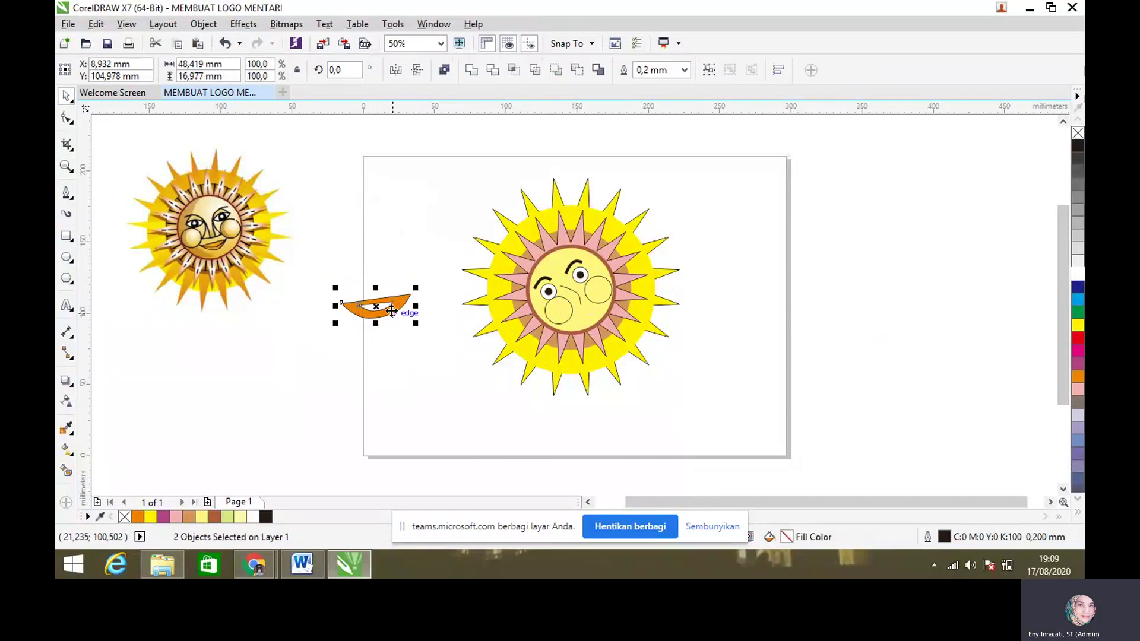
pyautogui.rightClick(385, 307)
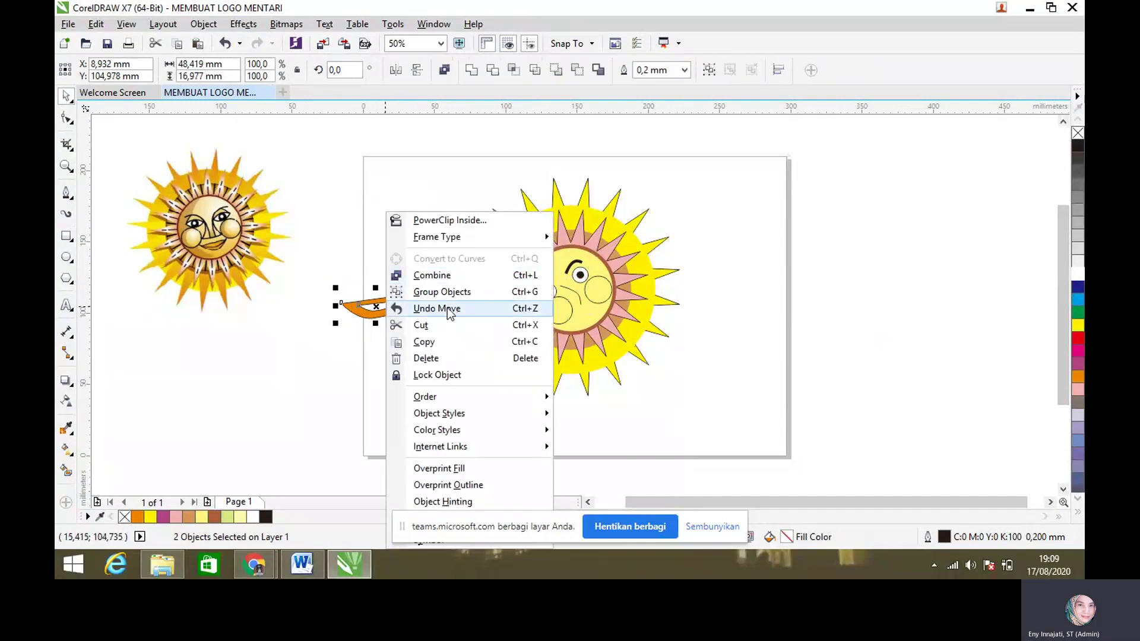
pyautogui.click(442, 291)
# Scale the mouth group to about 42%, place it below the nose between the cheeks, and rotate it by about 33 degrees
pyautogui.moveTo(415, 287); pyautogui.dragTo(600, 303)
pyautogui.click(361, 322)
pyautogui.click(427, 359)
pyautogui.click(437, 377)
pyautogui.click(588, 317)
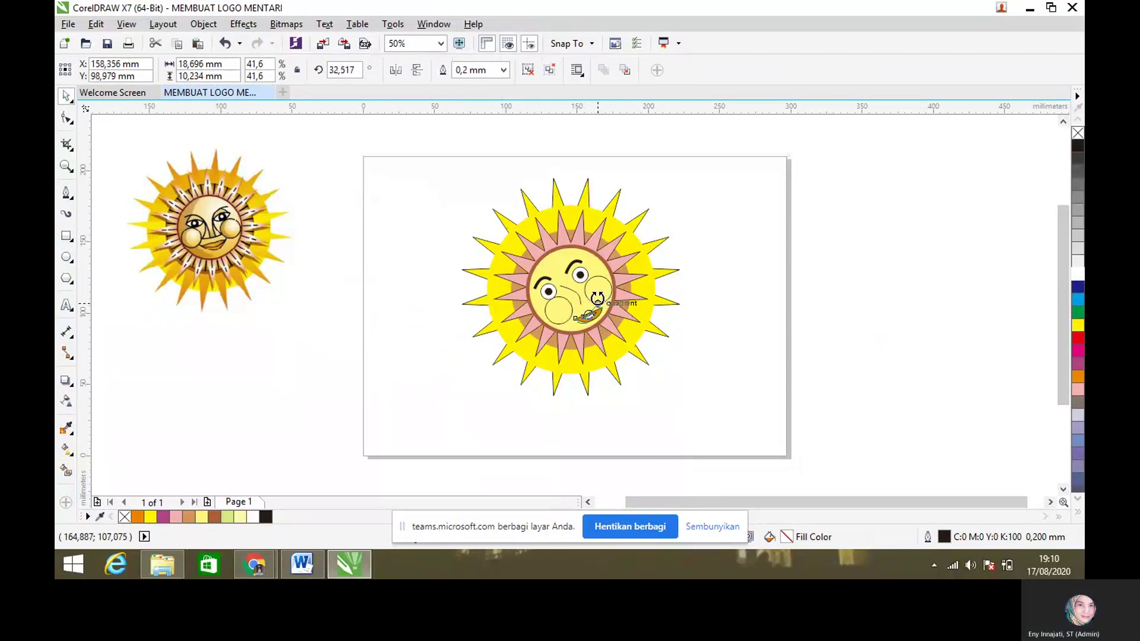
pyautogui.click(683, 347)
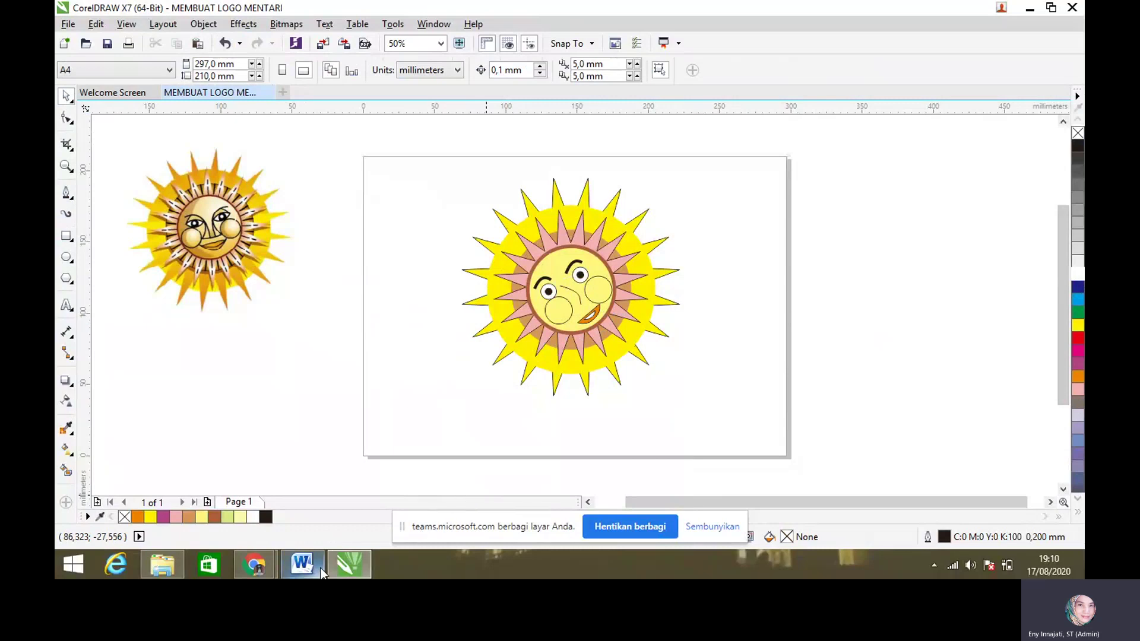
pyautogui.click(621, 525)
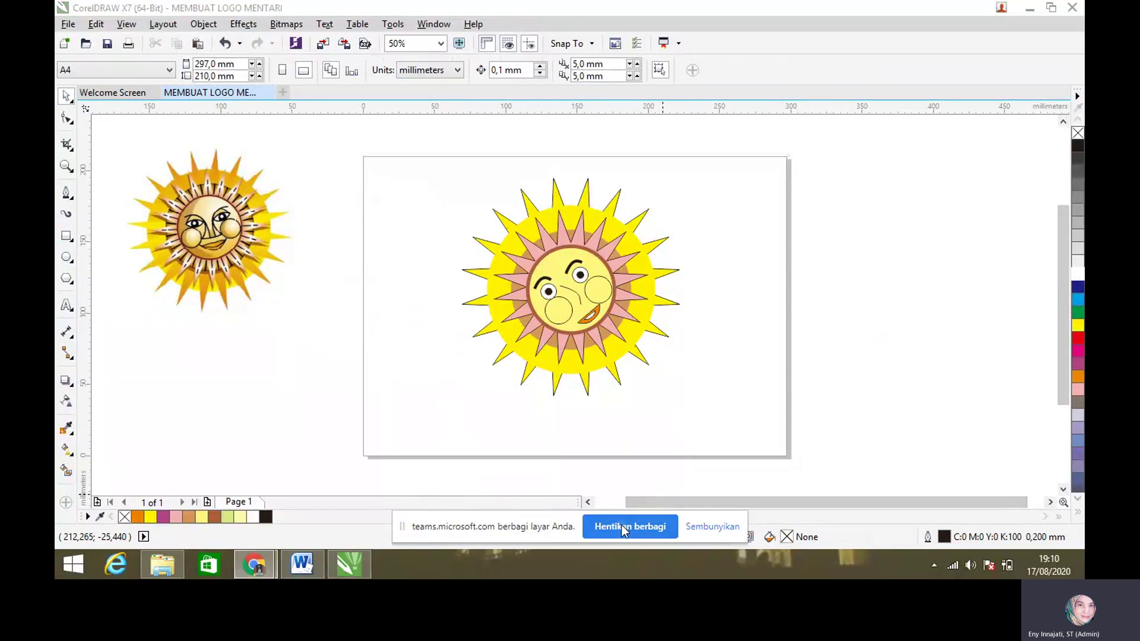